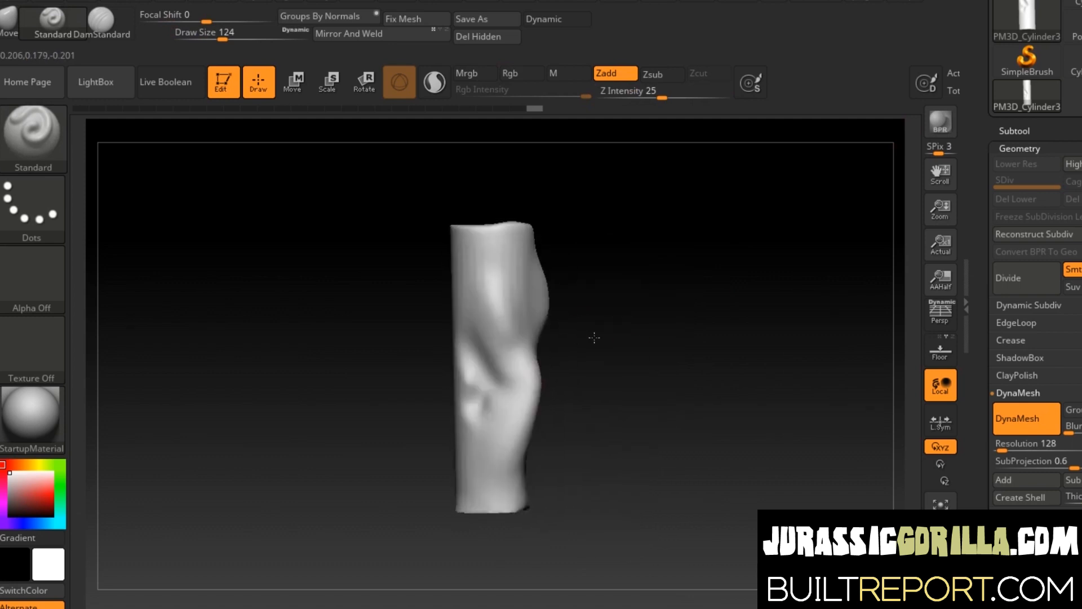
Step: Sculpt muscle forms into the arm cylinder with a smaller Standard brush
left_click_drag(603, 293, 577, 276)
key("space")
left_click_drag(494, 372, 479, 372)
mouse_move(455, 268)
left_mouse_down()
mouse_move(539, 336)
mouse_move(524, 344)
left_mouse_up()
mouse_move(598, 361)
left_mouse_down()
mouse_move(635, 381)
mouse_move(592, 350)
left_mouse_up()
Step: Reshape the arm cylinder's silhouette with an enlarged Move brush
left_click(9, 24)
key("space")
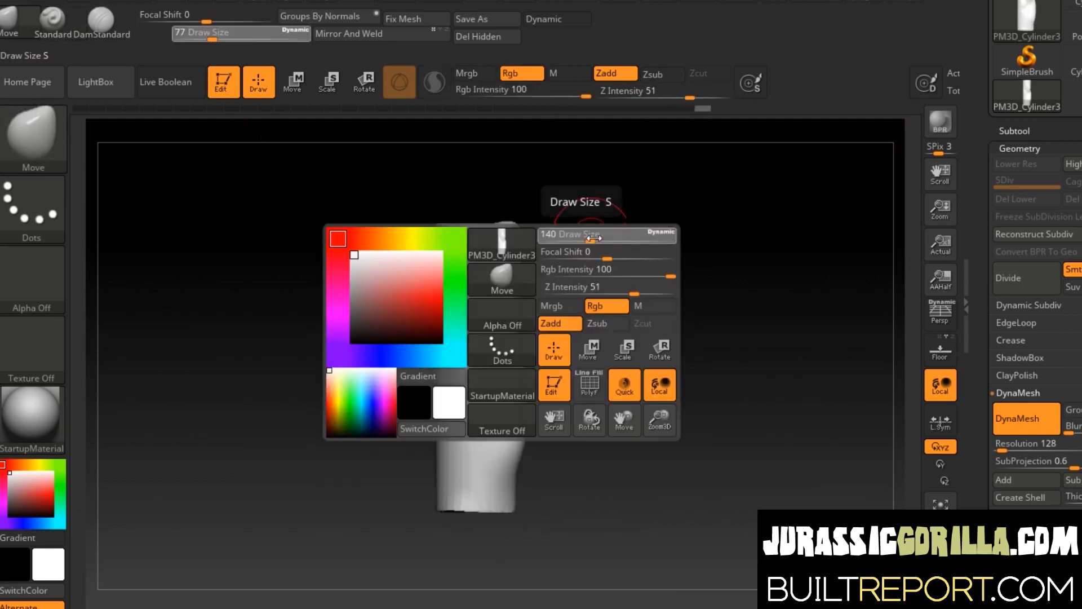
left_click_drag(579, 237, 603, 238)
left_click_drag(439, 462, 453, 452)
mouse_move(436, 272)
left_mouse_down()
mouse_move(556, 322)
mouse_move(556, 374)
mouse_move(587, 353)
mouse_move(542, 425)
mouse_move(533, 422)
left_mouse_up()
mouse_move(614, 383)
left_mouse_down()
mouse_move(650, 344)
mouse_move(568, 367)
left_mouse_up()
Step: Set the Move brush's draw size to 136 and pull the arm's lower end out into a rough hand with a thumb
key("space")
left_click_drag(674, 271, 658, 273)
left_click_drag(637, 338, 536, 367)
right_click_drag(567, 466, 553, 417)
mouse_move(562, 523)
right_mouse_down()
mouse_move(758, 306)
mouse_move(727, 293)
mouse_move(725, 375)
mouse_move(767, 348)
mouse_move(755, 430)
mouse_move(797, 319)
mouse_move(599, 479)
mouse_move(663, 447)
mouse_move(647, 494)
right_mouse_up()
left_click_drag(790, 381, 785, 392, "ctrl")
left_click_drag(594, 454, 565, 464)
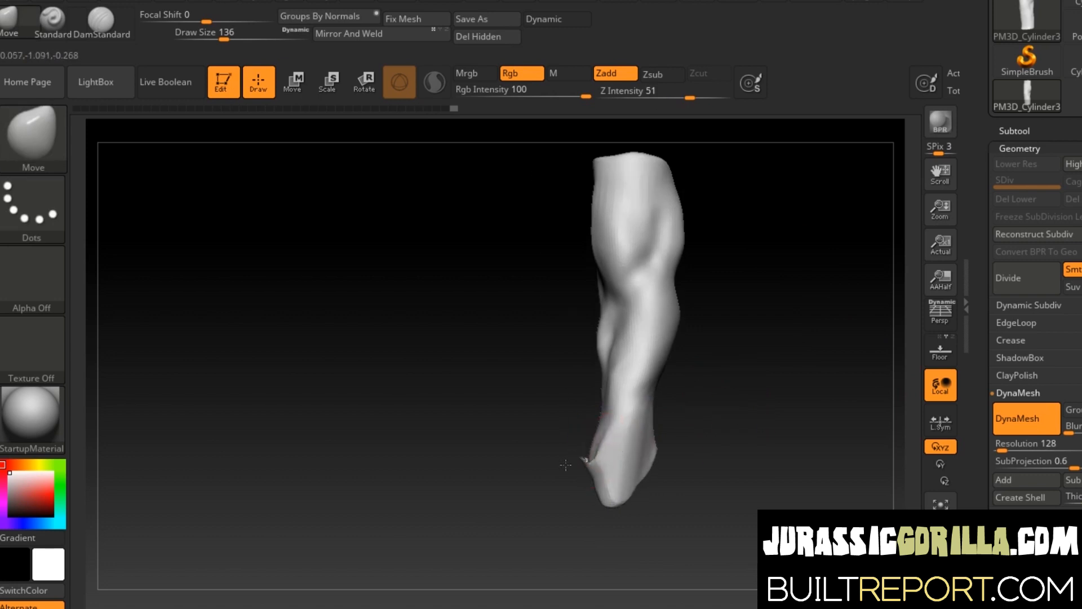
Step: Refine the outline of the forearm, wrist and thumb from several angles with the Move brush
right_click_drag(618, 525, 676, 478)
left_click_drag(676, 478, 655, 465)
mouse_move(655, 465)
right_mouse_down()
mouse_move(685, 416)
mouse_move(777, 437)
mouse_move(727, 411)
right_mouse_up()
left_click_drag(723, 408, 694, 401)
right_click_drag(695, 401, 757, 278)
left_click_drag(636, 429, 644, 428)
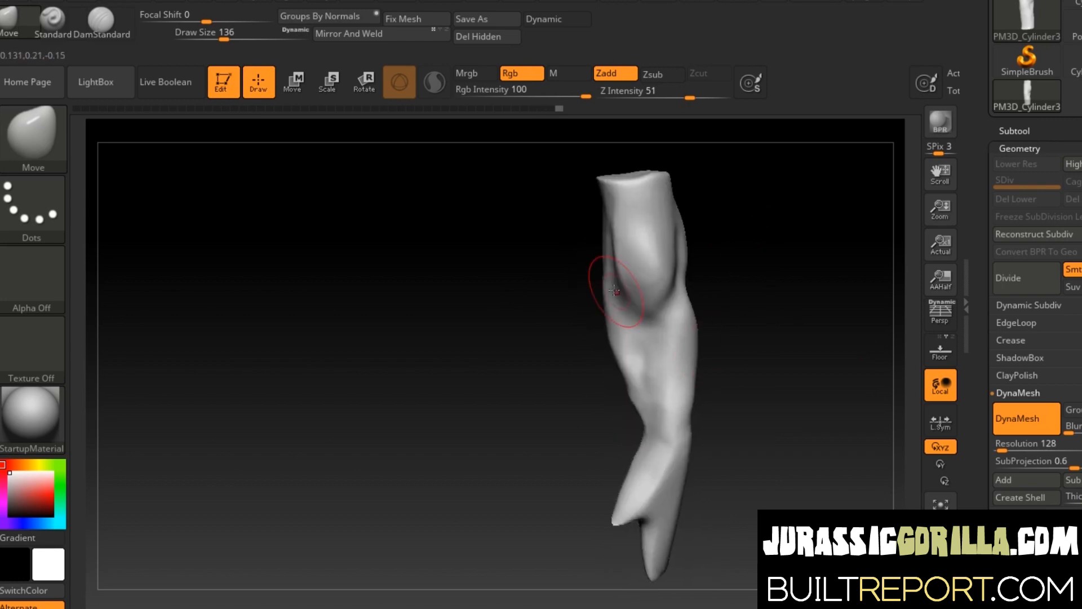
right_click_drag(624, 372, 746, 326)
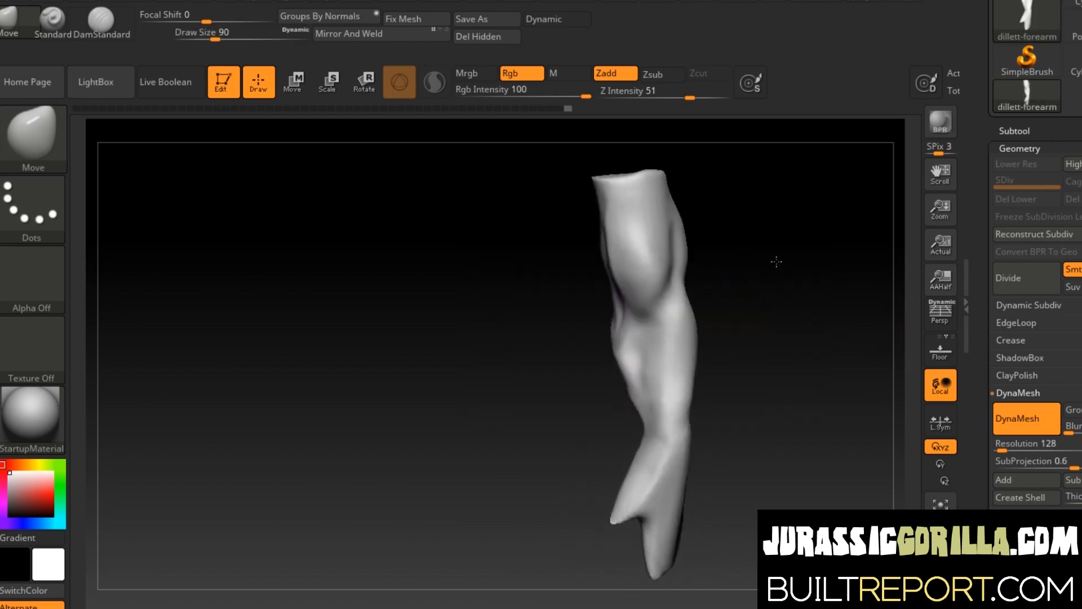
Step: Switch to the Standard brush and sculpt the wrist and back of the hand at draw size 90, smoothing the strokes
right_click_drag(629, 380, 576, 349)
key("b")
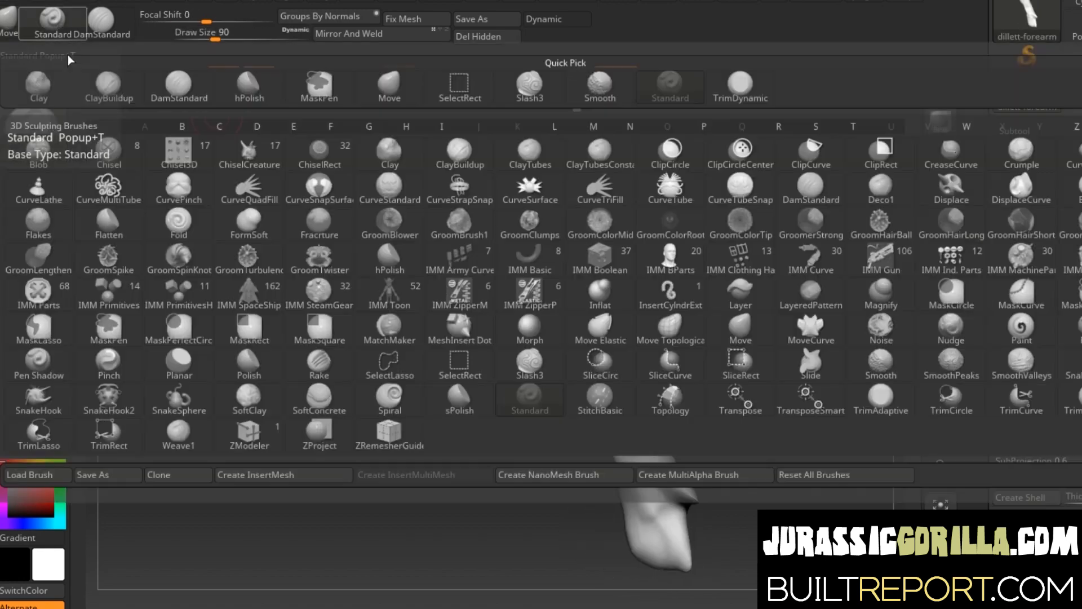
key("s")
key("t")
right_click_drag(627, 437, 569, 431)
mouse_move(571, 435)
left_mouse_down()
mouse_move(588, 397)
mouse_move(564, 422)
left_mouse_up()
mouse_move(564, 422)
right_mouse_down()
mouse_move(582, 421)
mouse_move(541, 420)
right_mouse_up()
left_click_drag(541, 420, 555, 446, "shift")
Step: Reduce the draw size to 54, sculpt a crease across the wrist and smooth it
key("space")
left_click_drag(646, 331, 637, 331)
right_click_drag(626, 417, 570, 442)
mouse_move(566, 446)
left_mouse_down()
mouse_move(553, 459)
mouse_move(559, 451)
left_mouse_up()
mouse_move(620, 389)
left_mouse_down()
mouse_move(674, 335)
mouse_move(632, 389)
left_mouse_up()
left_click_drag(557, 451, 529, 448)
left_click_drag(727, 434, 654, 436)
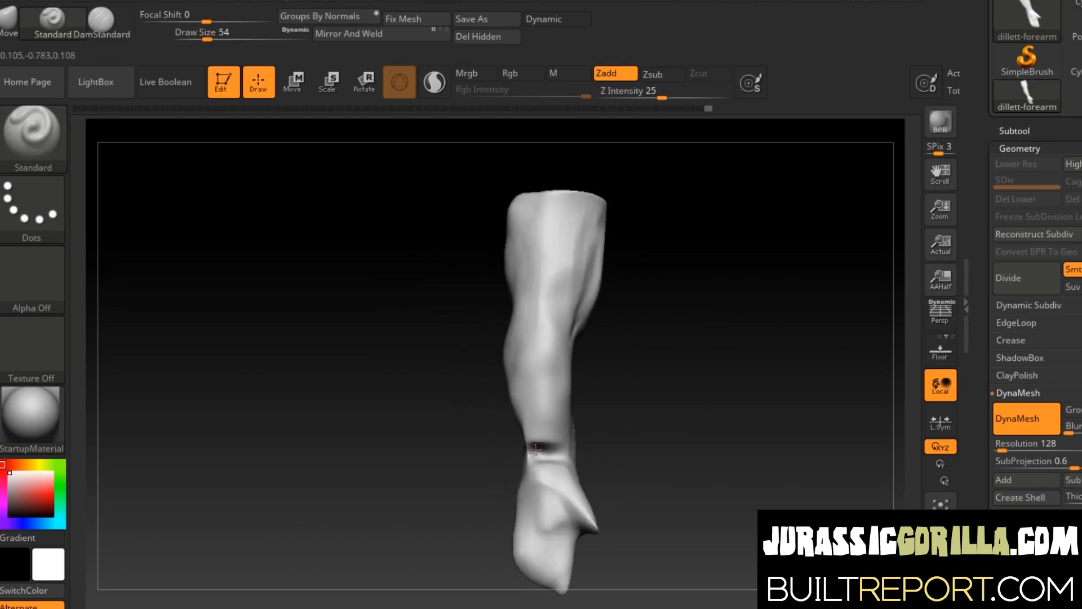
left_click_drag(532, 448, 552, 439, "shift")
Step: Carve and build up the muscle separations around the elbow and upper forearm with the Standard brush
mouse_move(642, 389)
left_mouse_down()
mouse_move(667, 370)
mouse_move(669, 302)
mouse_move(535, 379)
mouse_move(654, 387)
mouse_move(615, 477)
mouse_move(623, 463)
mouse_move(688, 442)
mouse_move(744, 322)
mouse_move(693, 338)
mouse_move(669, 332)
mouse_move(727, 277)
mouse_move(729, 316)
left_mouse_up()
left_click_drag(607, 353, 625, 401, "alt")
mouse_move(666, 342)
left_mouse_down()
mouse_move(690, 338)
mouse_move(679, 330)
left_mouse_up()
mouse_move(662, 307)
left_mouse_down("shift")
mouse_move(651, 320)
mouse_move(704, 330)
left_mouse_up("shift")
left_click_drag(616, 330, 613, 362)
left_click_drag(682, 344, 716, 339)
left_click_drag(645, 357, 649, 371)
left_click_drag(693, 343, 738, 332)
left_click_drag(679, 369, 666, 354)
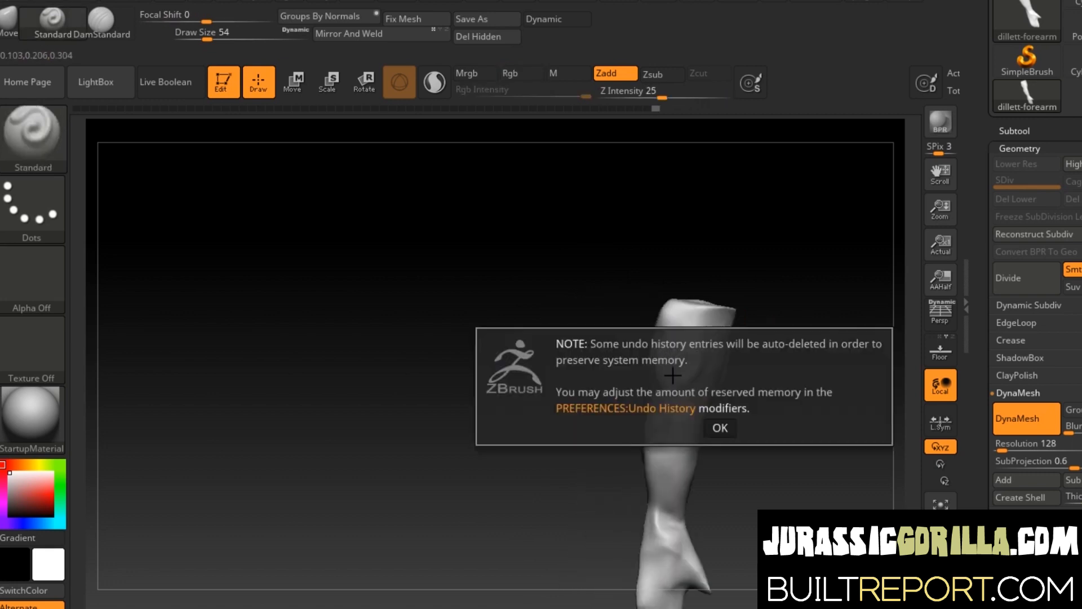
Step: Dismiss the undo history note and sculpt lengthwise muscle forms on the upper arm at draw size 54
left_click(720, 428)
left_click_drag(755, 332, 834, 248)
left_click_drag(653, 338, 657, 366, "shift")
mouse_move(761, 338)
left_mouse_down()
mouse_move(708, 343)
mouse_move(750, 335)
left_mouse_up()
left_click_drag(677, 338, 675, 380)
left_click_drag(762, 330, 726, 375)
left_click_drag(686, 360, 689, 390)
Step: Add further muscle ridges around the lower part of the upper arm and smooth the transitions
mouse_move(749, 361)
left_mouse_down()
mouse_move(721, 350)
mouse_move(703, 388)
left_mouse_up()
left_click_drag(758, 350, 801, 343)
left_click_drag(729, 364, 736, 395)
mouse_move(789, 360)
left_mouse_down()
mouse_move(772, 366)
mouse_move(817, 335)
left_mouse_up()
left_click_drag(712, 390, 714, 409, "shift")
mouse_move(783, 349)
left_mouse_down()
mouse_move(838, 297)
mouse_move(784, 325)
left_mouse_up()
left_click_drag(697, 367, 702, 387)
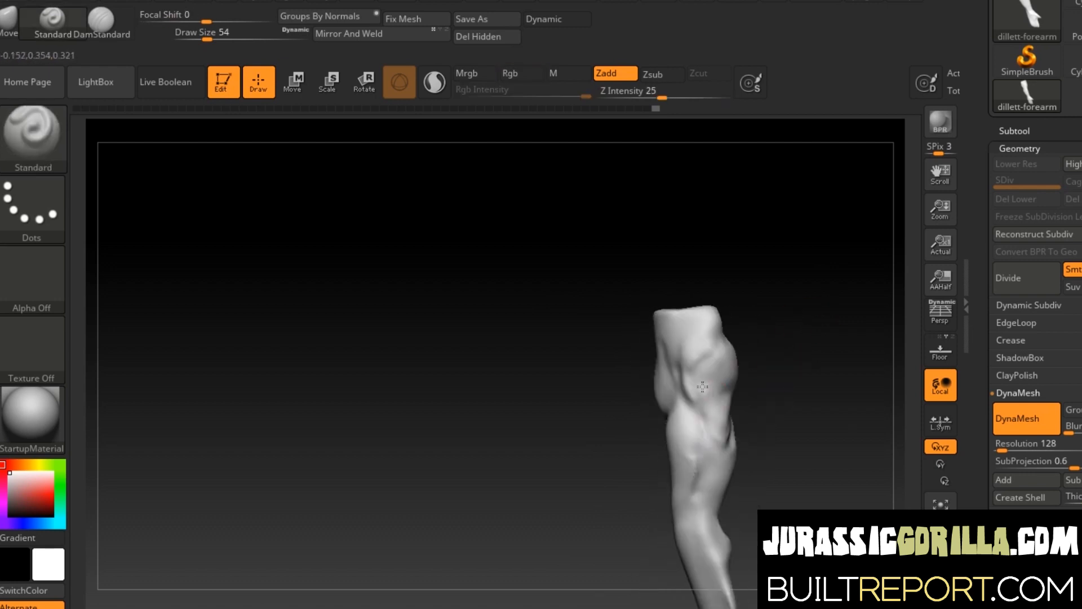
Step: Sculpt and smooth the muscle transitions around the elbow from all sides
left_click_drag(720, 441, 724, 424, "shift")
left_click_drag(781, 414, 812, 405)
left_click_drag(736, 398, 738, 425, "shift")
mouse_move(789, 415)
left_mouse_down()
mouse_move(824, 416)
mouse_move(764, 424)
mouse_move(803, 384)
mouse_move(781, 414)
left_mouse_up()
left_click_drag(709, 420, 717, 442)
left_click_drag(784, 417, 803, 412)
left_click_drag(715, 415, 719, 431, "shift")
left_click_drag(789, 420, 829, 414)
left_click_drag(730, 445, 749, 430)
left_click_drag(812, 420, 834, 414)
mouse_move(749, 460)
left_mouse_down("shift")
mouse_move(739, 451)
mouse_move(820, 437)
left_mouse_up("shift")
mouse_move(752, 448)
left_mouse_down("shift")
mouse_move(759, 460)
mouse_move(771, 441)
mouse_move(828, 421)
left_mouse_up("shift")
Step: Smooth the remaining rough areas on the upper arm and forearm muscles
left_click_drag(767, 403, 774, 383, "shift")
mouse_move(823, 383)
left_mouse_down()
mouse_move(834, 355)
mouse_move(739, 334)
left_mouse_up()
left_click_drag(707, 349, 710, 364, "shift")
left_click_drag(789, 355, 828, 338)
left_click_drag(736, 360, 729, 389, "shift")
mouse_move(805, 349)
left_mouse_down()
mouse_move(847, 331)
mouse_move(811, 361)
left_mouse_up()
left_click_drag(738, 456, 737, 471, "shift")
mouse_move(801, 417)
left_mouse_down()
mouse_move(773, 398)
mouse_move(789, 377)
left_mouse_up()
Step: Pull the arm's upper end upward with the Move brush at draw size 140
mouse_move(797, 437)
left_mouse_down()
mouse_move(790, 270)
mouse_move(763, 275)
mouse_move(758, 298)
left_mouse_up()
left_click(8, 22)
key("space")
left_click_drag(458, 153, 475, 153)
left_click_drag(699, 299, 698, 256)
left_click_drag(733, 299, 734, 257)
left_click_drag(741, 211, 708, 266)
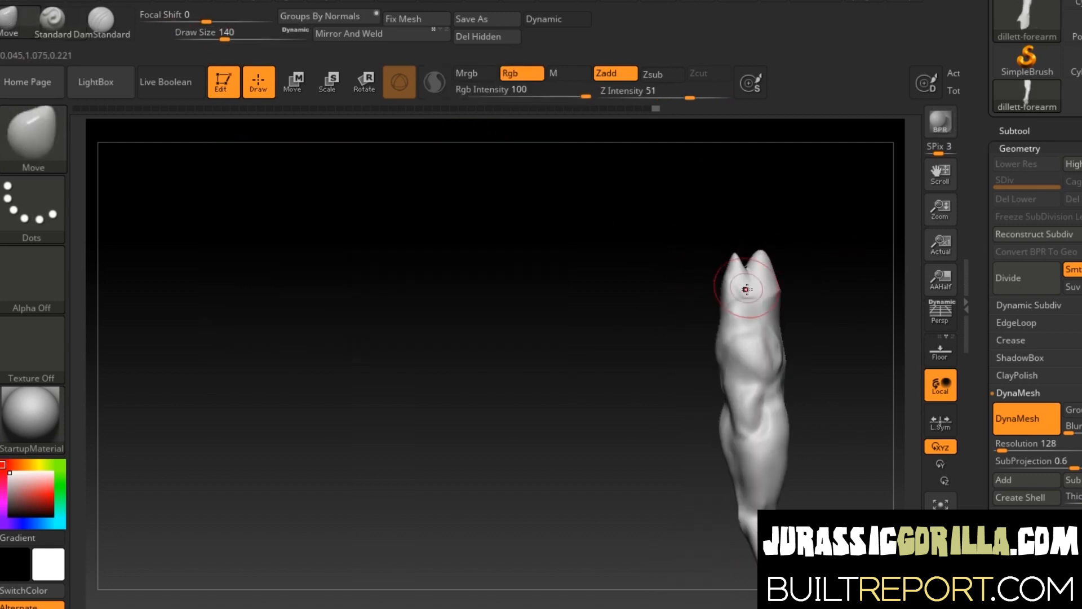
Step: Bend the extended upper end inward into a shoulder and smooth its surface
left_click_drag(819, 216, 622, 277)
mouse_move(836, 271)
left_mouse_down()
mouse_move(810, 205)
mouse_move(749, 273)
mouse_move(778, 338)
mouse_move(789, 248)
left_mouse_up()
mouse_move(716, 256)
left_mouse_down("shift")
mouse_move(722, 237)
mouse_move(676, 282)
mouse_move(626, 270)
mouse_move(662, 258)
left_mouse_up("shift")
mouse_move(754, 235)
left_mouse_down()
mouse_move(683, 265)
mouse_move(693, 269)
left_mouse_up()
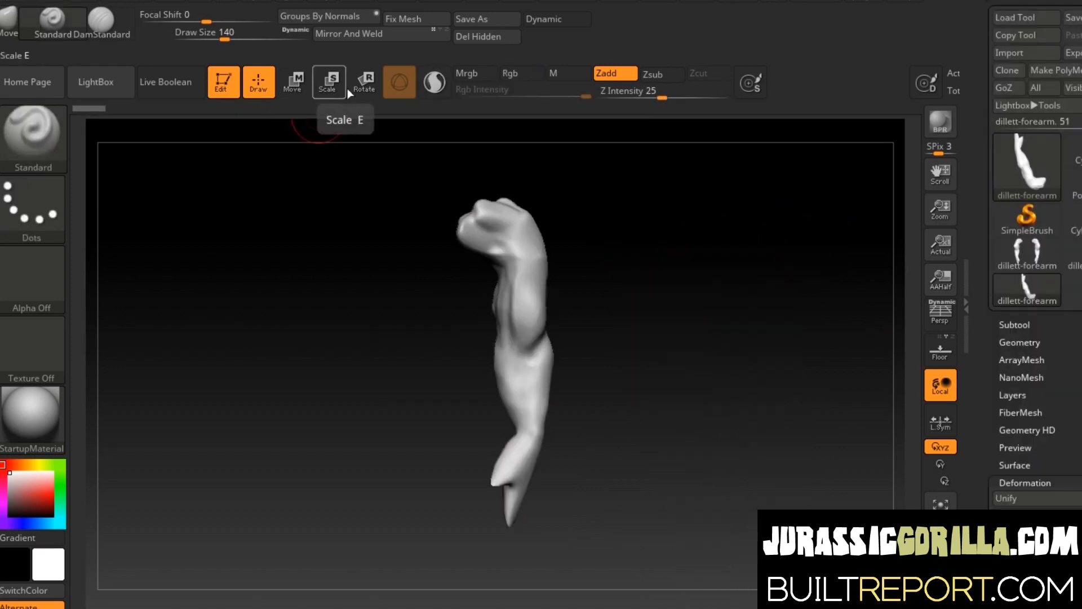
Step: Try the Deformation Mirror command on the arm and undo it
left_click(364, 84)
left_click(265, 81)
left_click_drag(1051, 366, 1052, 187)
left_click(1066, 342)
key("ctrl+z")
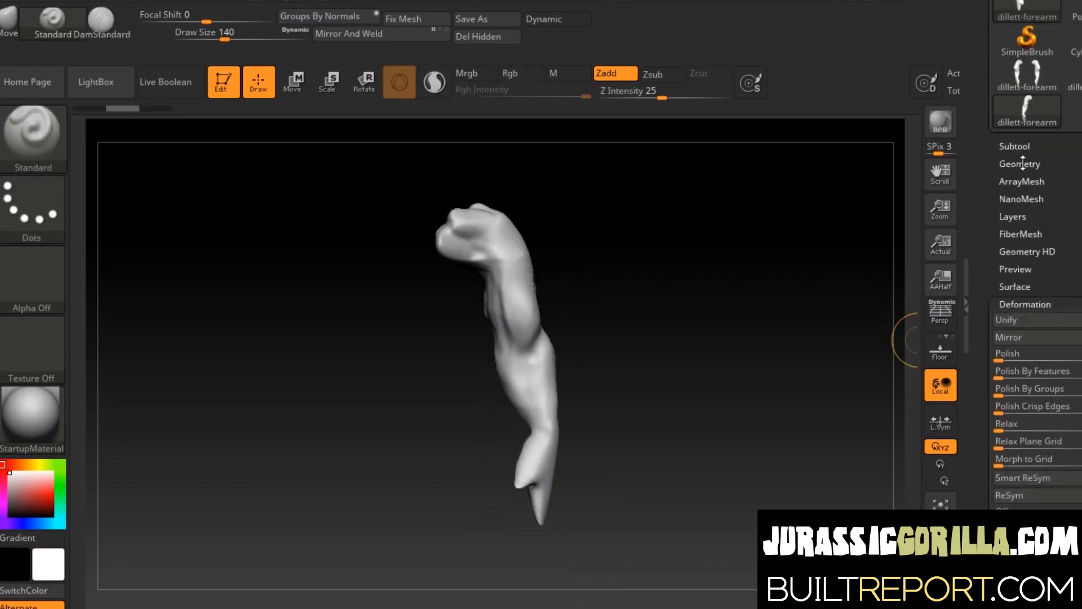
Step: Offset the arm sideways with the geometry Position settings and mirror it into a symmetrical pair of arms
left_click(1024, 146)
left_click(1023, 180)
left_click_drag(991, 557, 990, 416)
left_click(1010, 467)
mouse_move(1062, 370)
left_mouse_down()
mouse_move(1080, 370)
mouse_move(1023, 367)
mouse_move(1075, 362)
left_mouse_up()
left_click(1015, 194)
left_click(1021, 363)
left_click_drag(1021, 363, 1052, 367)
left_click_drag(1021, 10, 1022, 128)
left_click(1017, 115)
left_click(1014, 147)
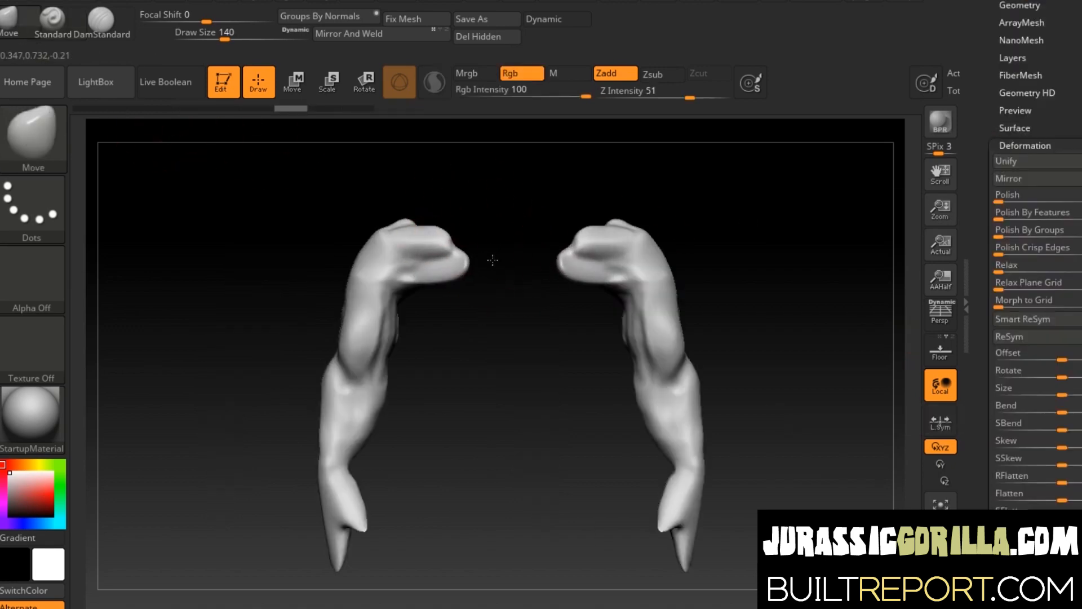
Step: Pull the two shoulder ends together at the centre and merge the arms with DynaMesh at resolution 128
left_click_drag(974, 164, 978, 339)
left_click(1019, 181)
left_click_drag(982, 242, 983, 34)
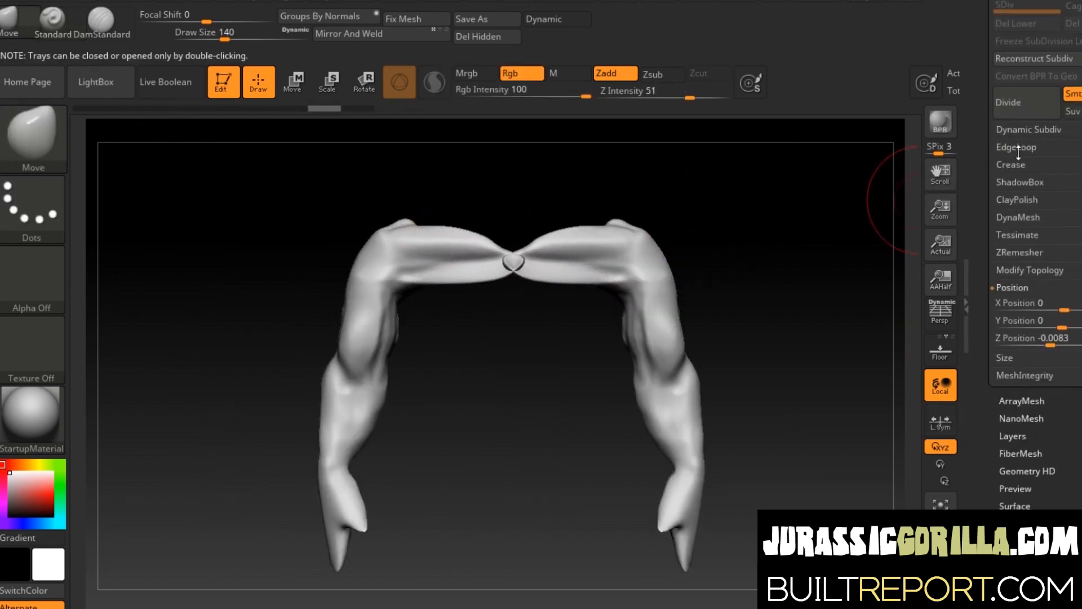
left_click(1018, 217)
left_click(1023, 243)
left_click_drag(569, 182, 321, 163)
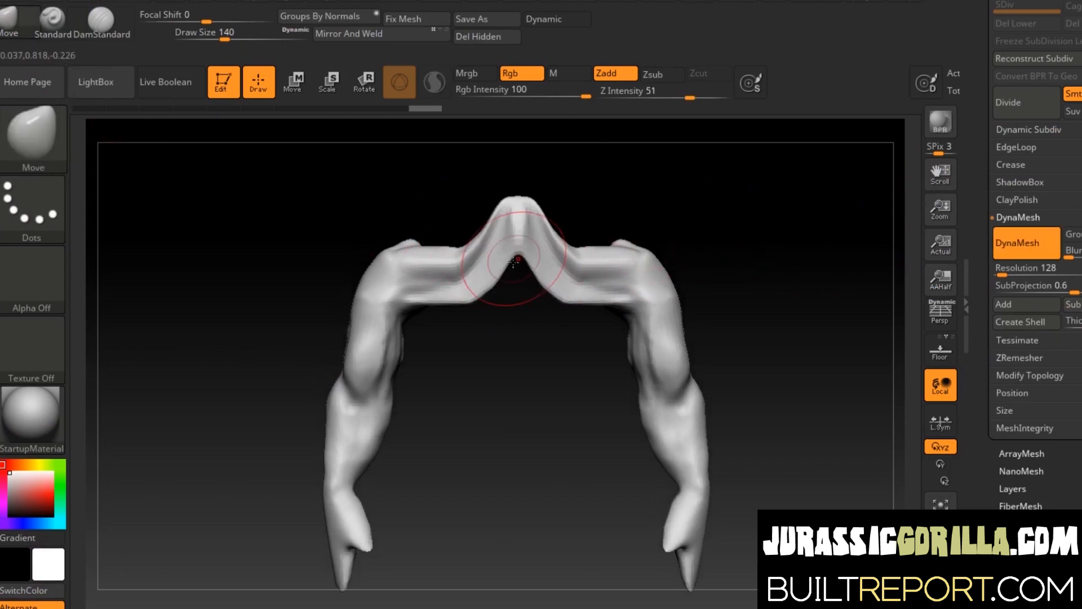
Step: Pull the joined centre down into a torso with the Move brush, then shape and smooth the shoulders and back
left_click_drag(513, 261, 513, 506)
left_click_drag(462, 299, 463, 375)
left_click_drag(650, 280, 608, 316, "shift")
left_click_drag(465, 372, 483, 451)
left_click_drag(505, 391, 489, 440)
mouse_move(772, 217)
left_mouse_down()
mouse_move(637, 239)
mouse_move(765, 217)
left_mouse_up()
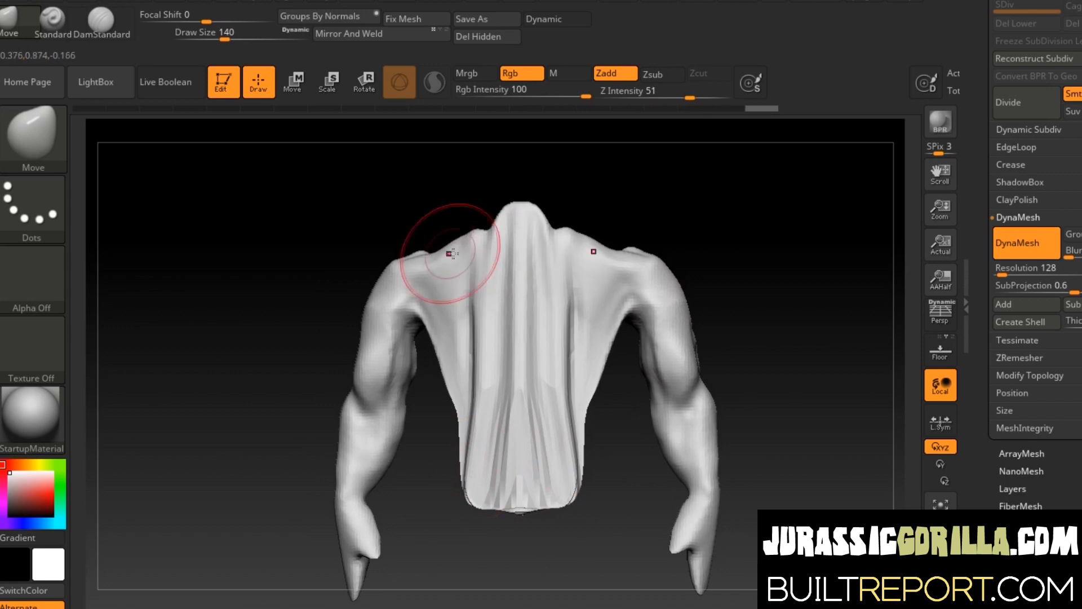
left_click_drag(452, 254, 426, 240)
left_click_drag(554, 282, 549, 338, "shift")
left_click_drag(738, 223, 648, 237)
Step: Try a Standard brush stroke on the back and undo it
left_click(52, 19)
left_click_drag(473, 355, 469, 318)
left_click_drag(648, 226, 724, 195)
key("ctrl+z")
mouse_move(131, 2)
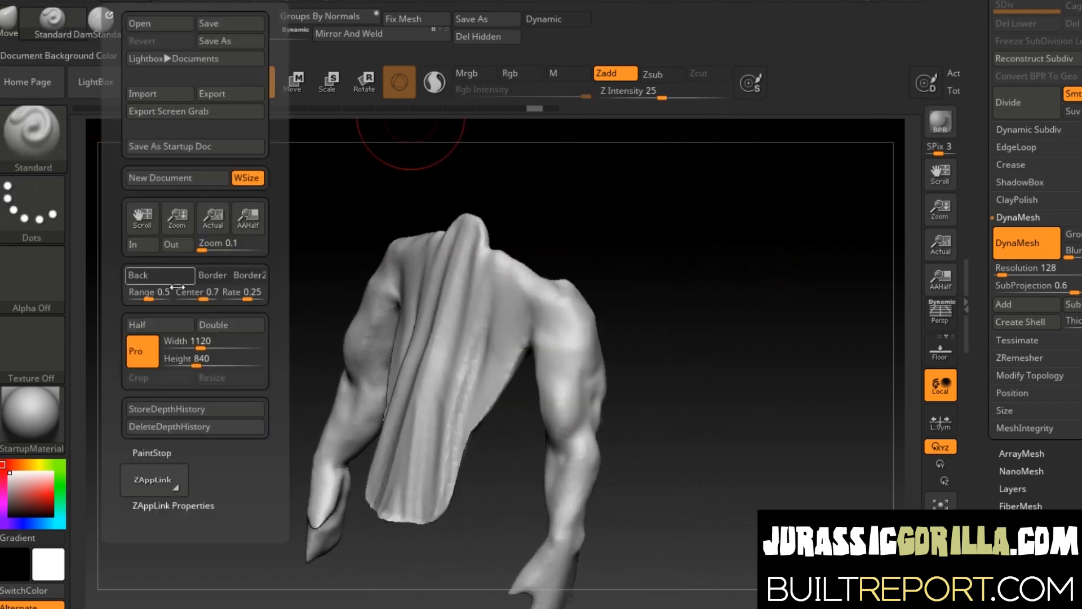
mouse_move(170, 2)
mouse_move(171, 586)
left_mouse_down()
mouse_move(174, 443)
mouse_move(172, 462)
left_mouse_up()
left_click_drag(676, 186, 733, 186)
mouse_move(40, 2)
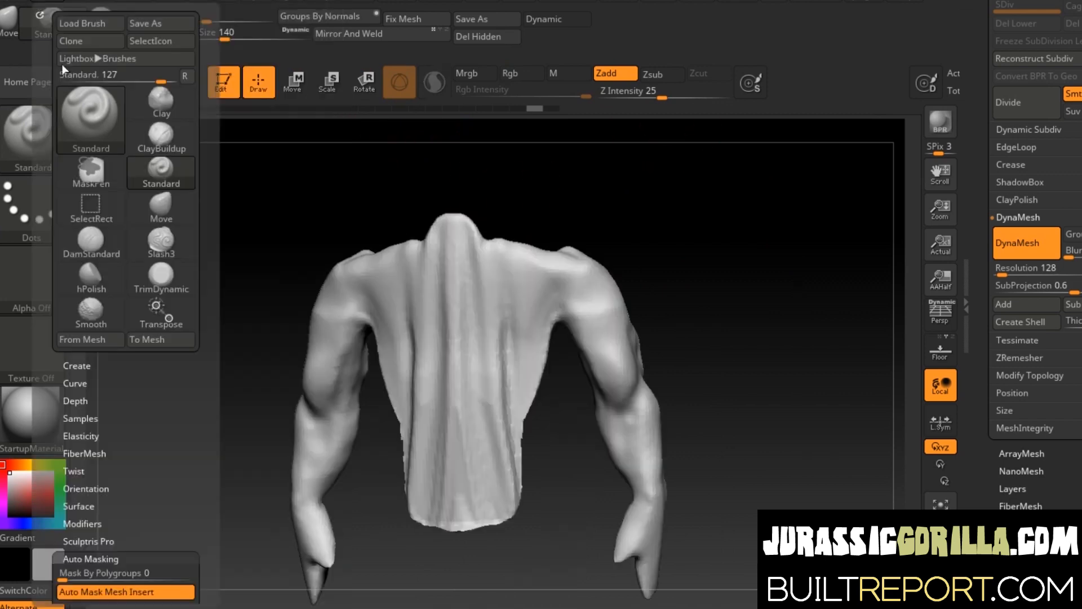
Step: Sculpt the shoulder blade and lengthwise back muscle forms with the Standard brush
mouse_move(705, 225)
left_mouse_down()
mouse_move(563, 254)
mouse_move(676, 237)
left_mouse_up()
left_click_drag(395, 259, 434, 508)
left_click_drag(648, 226, 693, 254)
mouse_move(344, 344)
left_mouse_down()
mouse_move(364, 275)
mouse_move(417, 479)
left_mouse_up()
mouse_move(592, 271)
left_mouse_down()
mouse_move(485, 312)
mouse_move(496, 293)
left_mouse_up()
Step: Sculpt the upper arms at draw size 44, adding the crease below the shoulder muscles
mouse_move(316, 305)
left_mouse_down()
mouse_move(333, 389)
mouse_move(291, 421)
left_mouse_up()
left_click_drag(642, 192, 546, 234)
left_click_drag(296, 384, 315, 529)
mouse_move(569, 225)
left_mouse_down()
mouse_move(510, 248)
mouse_move(467, 284)
mouse_move(495, 280)
mouse_move(258, 328)
mouse_move(355, 310)
mouse_move(563, 229)
mouse_move(328, 339)
left_mouse_up()
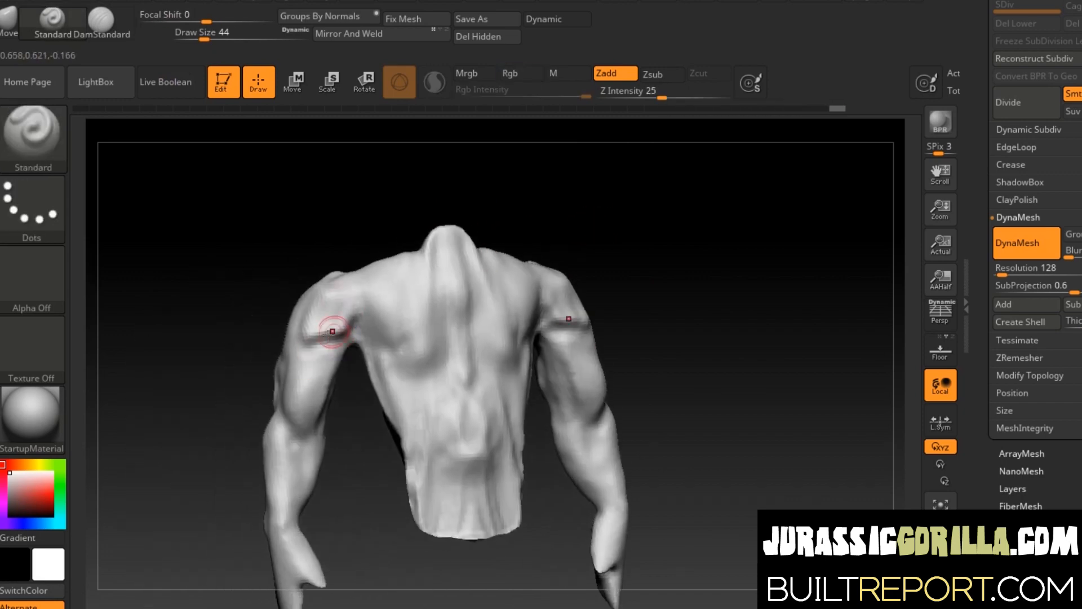
Step: Switch to the Move brush and adjust the side profile of the torso and arms at draw size 202
left_click_drag(566, 195, 418, 169)
key("b")
key("m")
key("v")
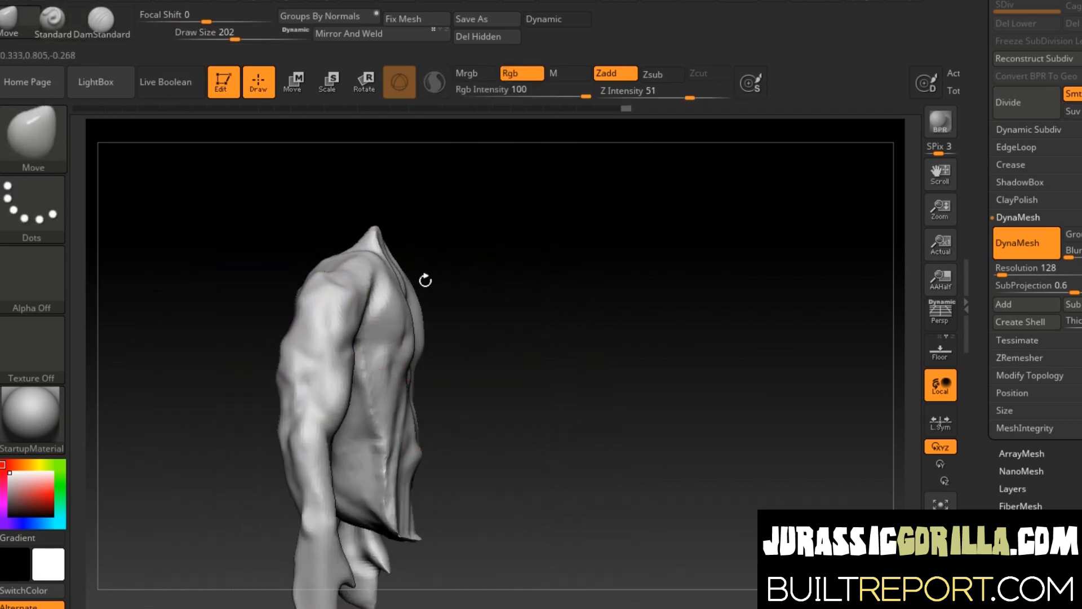
left_click_drag(425, 280, 333, 290)
left_click_drag(489, 338, 368, 454)
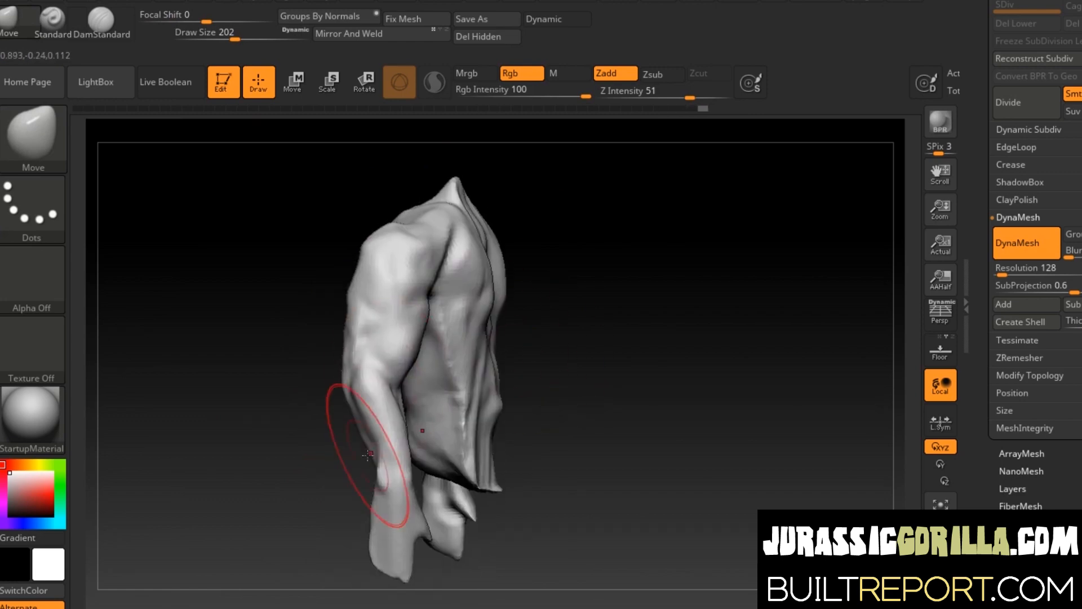
Step: Reduce the Move brush's draw size to 116 and shape the sides of the waist
left_click_drag(562, 341, 648, 333)
key("space")
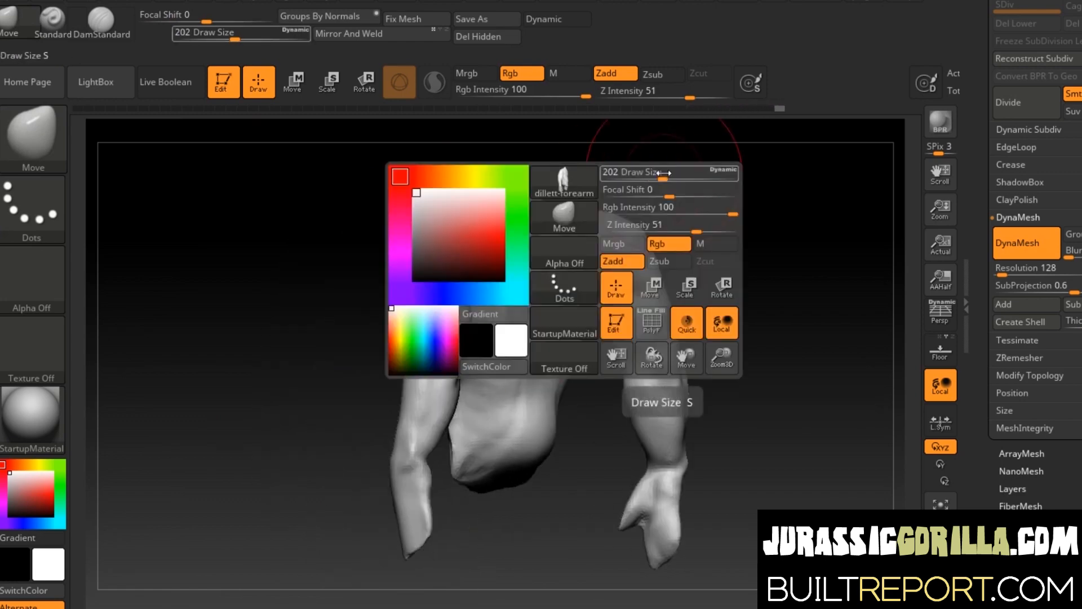
left_click_drag(661, 171, 650, 172)
left_click_drag(699, 316, 749, 315)
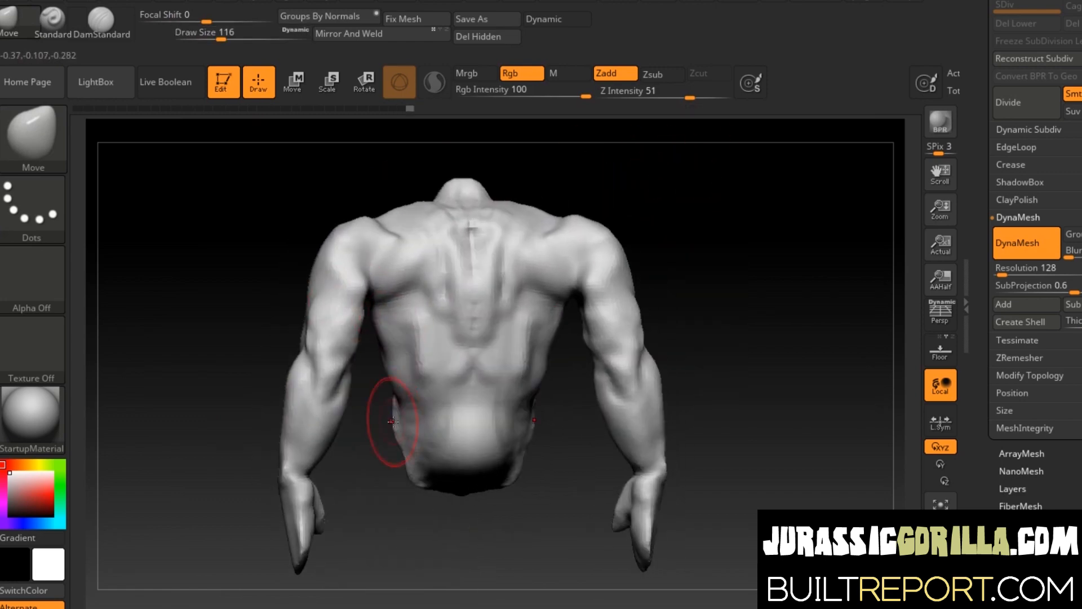
Step: Adjust the shoulder profile with the Move brush at draw size 154 and sculpt the back with the Standard brush at 77
left_click_drag(723, 266, 625, 243)
mouse_move(700, 211)
left_mouse_down()
mouse_move(613, 341)
mouse_move(429, 389)
left_mouse_up()
left_click_drag(429, 497, 566, 304)
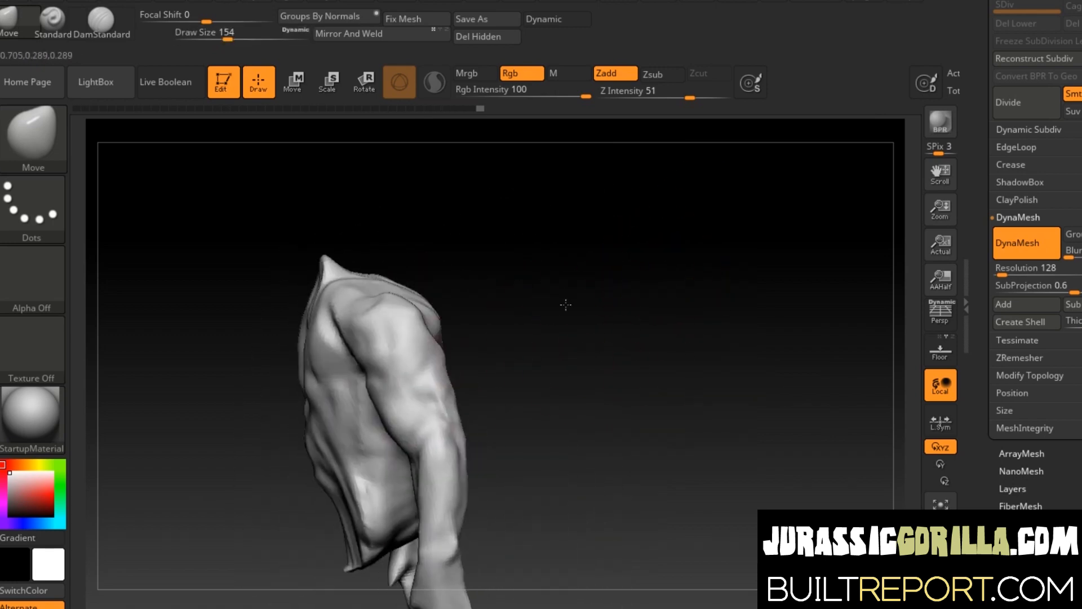
left_click_drag(467, 320, 580, 379)
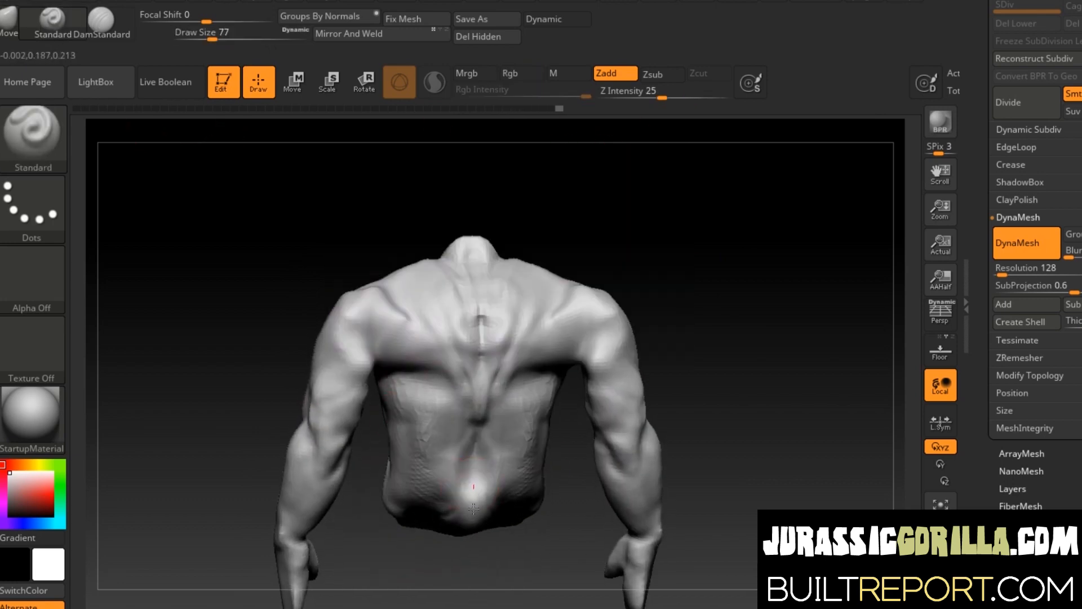
left_click_drag(473, 508, 419, 469)
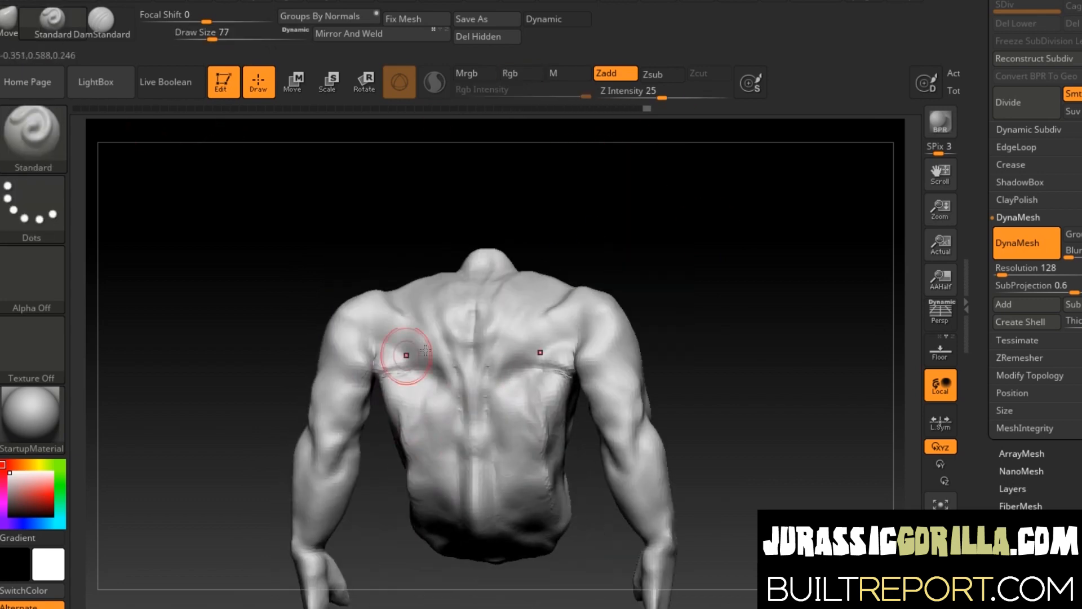
Step: Sculpt the back, shoulders and outer arms with the Standard brush at draw size 77
left_click_drag(575, 360, 621, 239)
left_click_drag(470, 328, 298, 425)
left_click_drag(365, 389, 349, 396)
mouse_move(527, 282)
left_mouse_down()
mouse_move(570, 255)
mouse_move(555, 254)
left_mouse_up()
left_click_drag(308, 507, 323, 434)
mouse_move(524, 315)
left_mouse_down()
mouse_move(592, 270)
mouse_move(508, 315)
left_mouse_up()
left_click_drag(591, 315, 361, 270)
Step: Reduce the Standard brush's draw size to 46 and sculpt the upper chest and collarbones
key("s")
left_click_drag(583, 218, 576, 218)
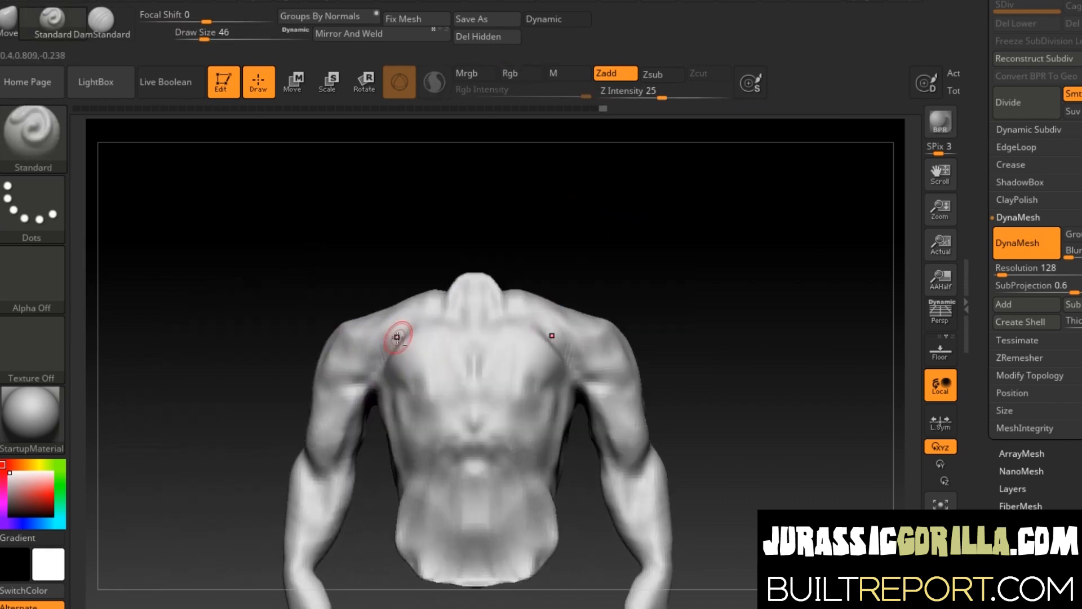
mouse_move(424, 324)
right_mouse_down()
mouse_move(442, 319)
mouse_move(419, 311)
mouse_move(606, 231)
mouse_move(473, 251)
mouse_move(530, 234)
mouse_move(517, 262)
mouse_move(377, 273)
right_mouse_up()
right_click_drag(440, 289, 380, 294)
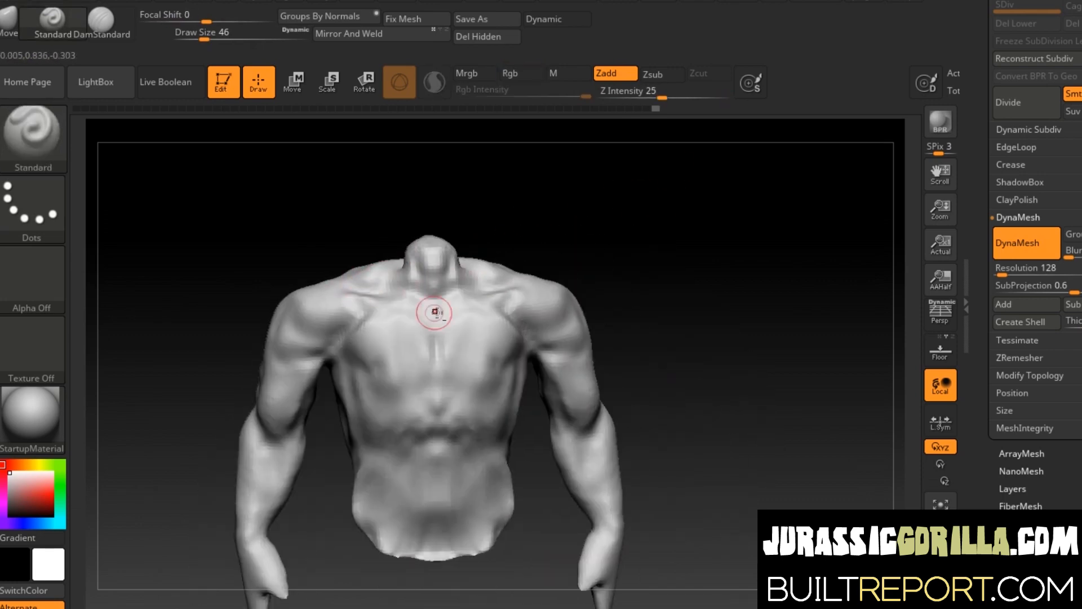
mouse_move(482, 286)
right_mouse_down()
mouse_move(467, 348)
mouse_move(428, 365)
mouse_move(277, 305)
mouse_move(380, 329)
mouse_move(401, 280)
mouse_move(346, 347)
mouse_move(467, 278)
mouse_move(259, 384)
mouse_move(509, 285)
mouse_move(541, 287)
right_mouse_up()
Step: Sculpt the rear shoulders, shoulder blades and spine at draw size 46, smoothing the new forms
left_click_drag(304, 399, 289, 406)
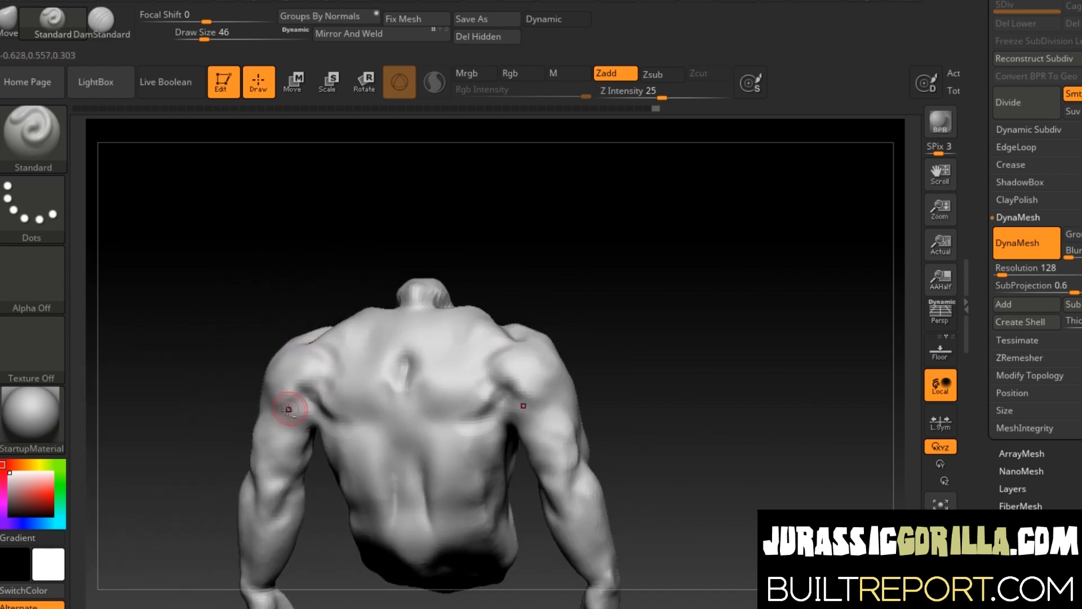
right_click_drag(564, 277, 552, 285)
left_click_drag(321, 375, 333, 370, "shift")
right_click_drag(569, 290, 541, 298)
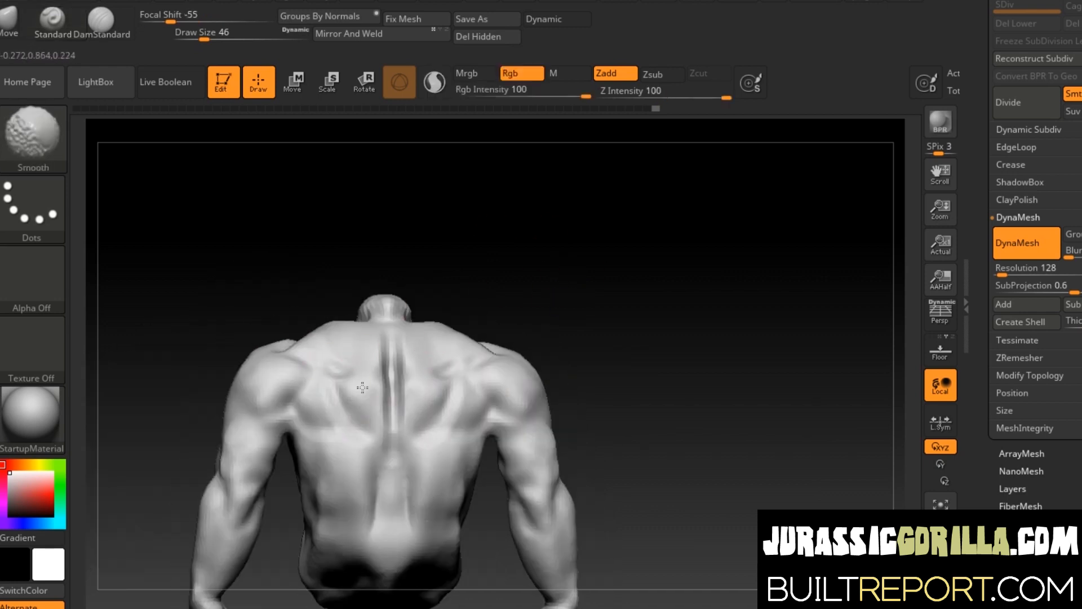
right_click_drag(362, 387, 327, 361)
mouse_move(406, 332)
right_mouse_down()
mouse_move(344, 306)
mouse_move(442, 352)
mouse_move(499, 318)
mouse_move(362, 307)
mouse_move(495, 288)
mouse_move(260, 140)
right_mouse_up()
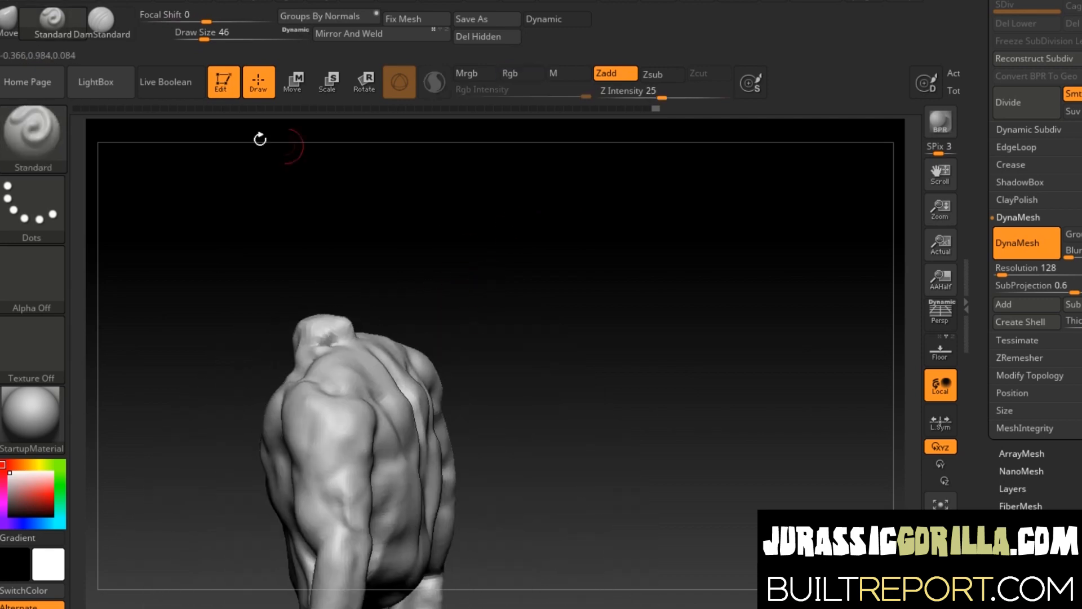
Step: Switch to the Move brush and adjust the neck and upper torso profile at draw size 120
key("b")
key("m")
key("v")
key("space")
left_click_drag(417, 208, 435, 207)
right_click_drag(426, 256, 444, 258)
right_click_drag(302, 352, 471, 270)
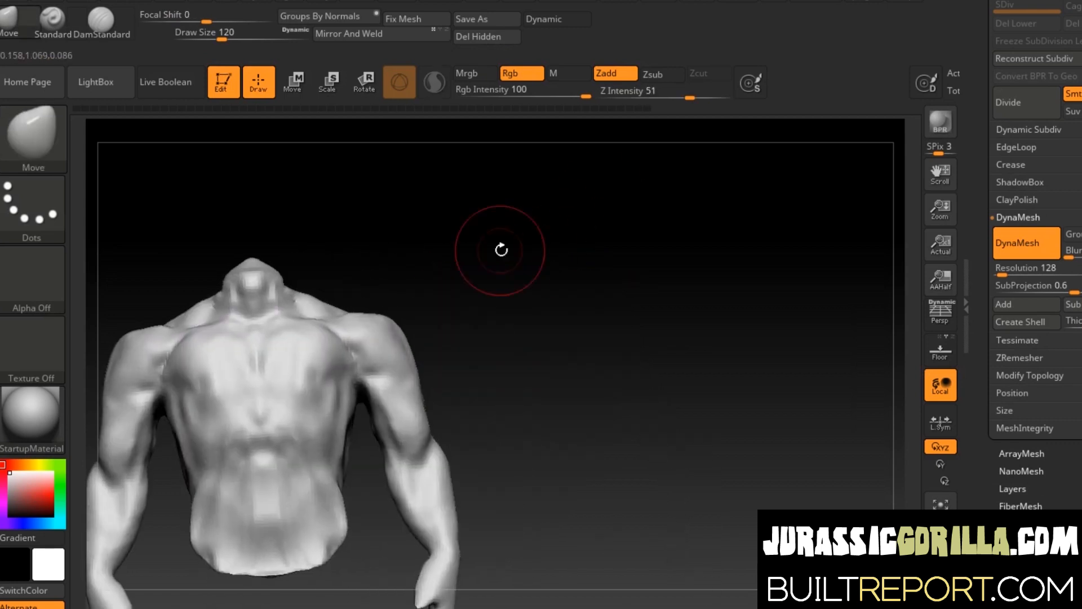
Step: Refine the upper chest with the Standard brush at draw size 46 and smooth its surface
key("space")
mouse_move(555, 255)
right_mouse_down()
mouse_move(420, 363)
mouse_move(419, 309)
right_mouse_up()
right_click_drag(438, 354, 358, 308)
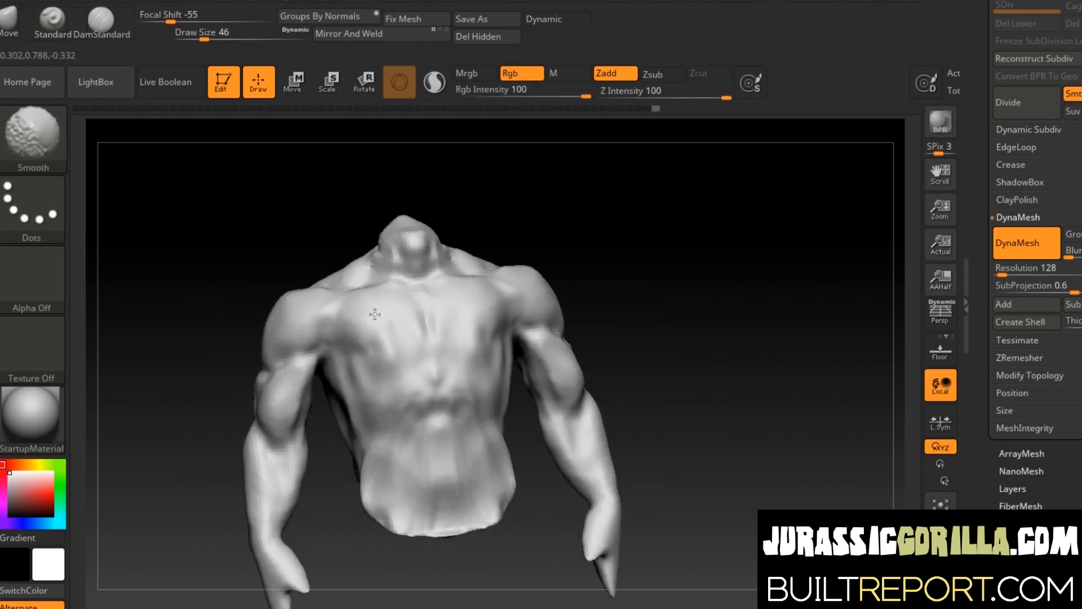
right_click_drag(275, 298, 317, 296)
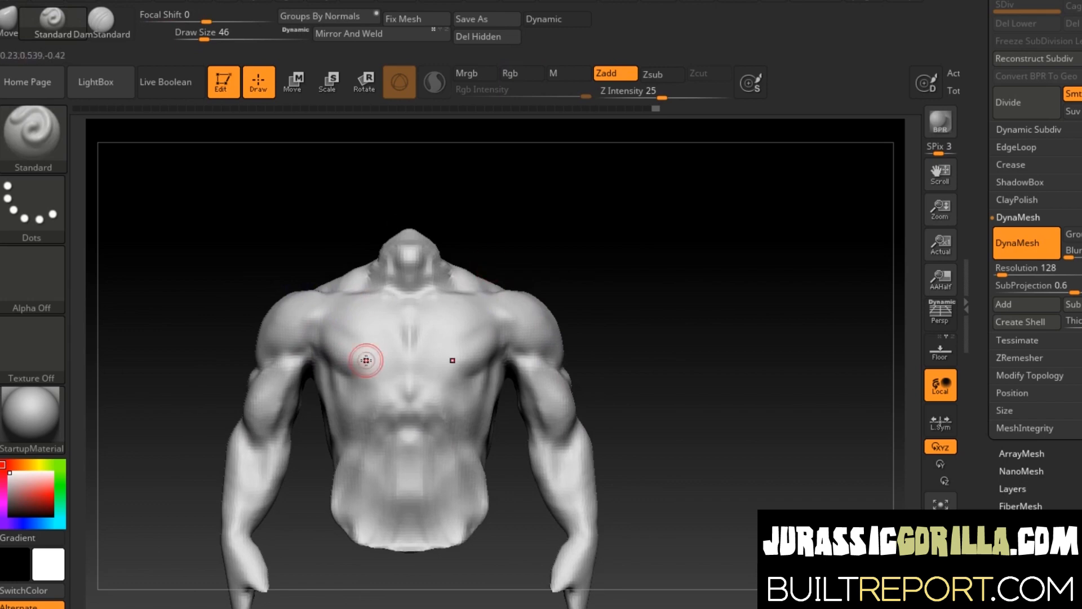
Step: Sculpt the lower and outer chest with the Standard brush at draw size 37, adjusting its edges with Move at 104
mouse_move(380, 402)
right_mouse_down()
mouse_move(577, 357)
mouse_move(423, 346)
mouse_move(293, 360)
mouse_move(363, 361)
mouse_move(339, 363)
right_mouse_up()
right_click_drag(391, 326, 496, 346)
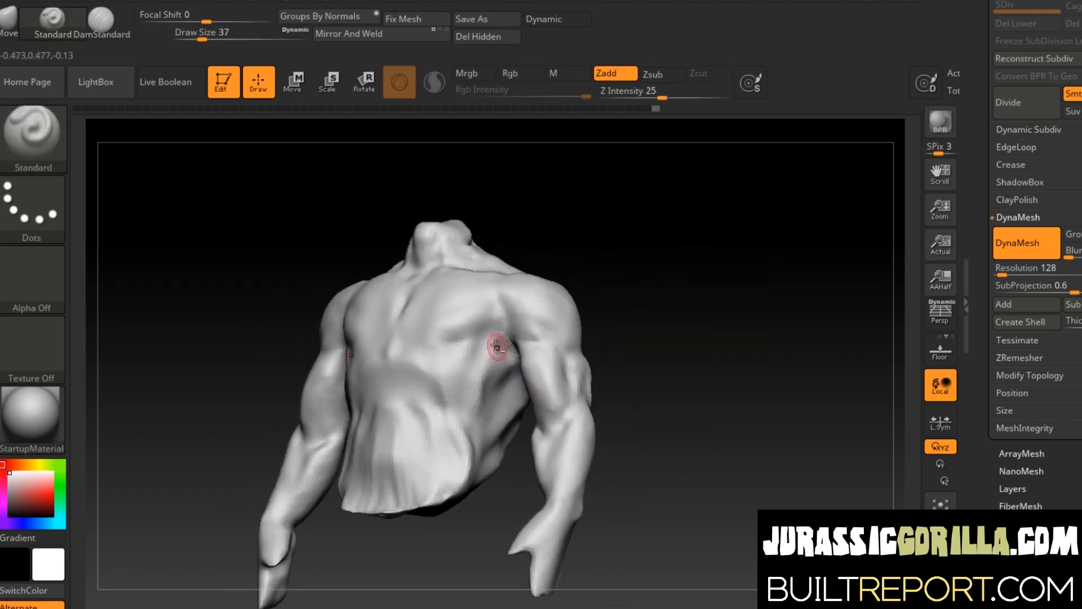
right_click_drag(632, 276, 303, 306)
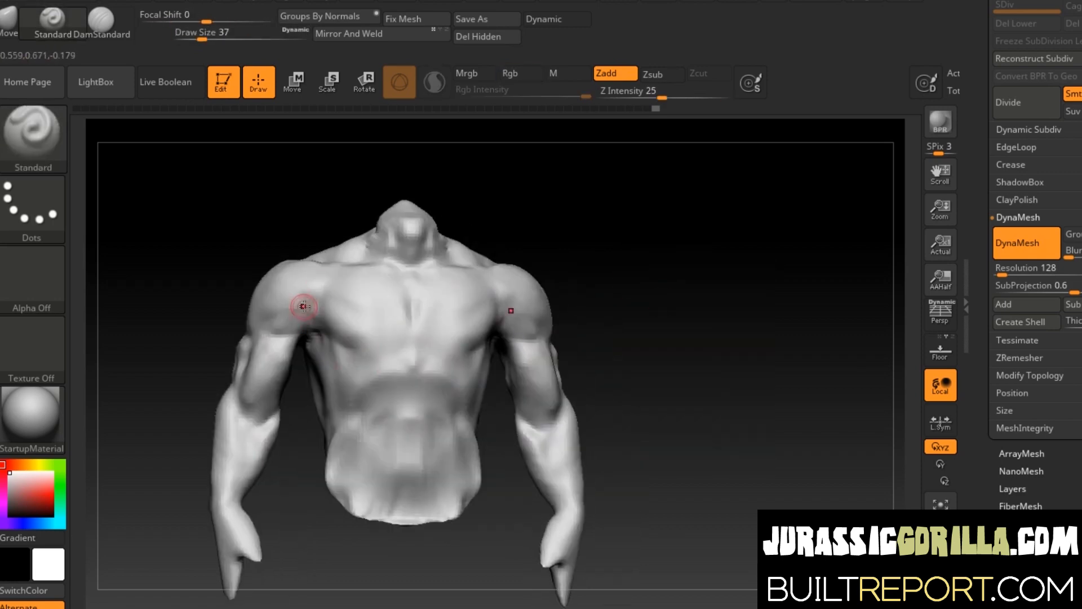
left_click(10, 23)
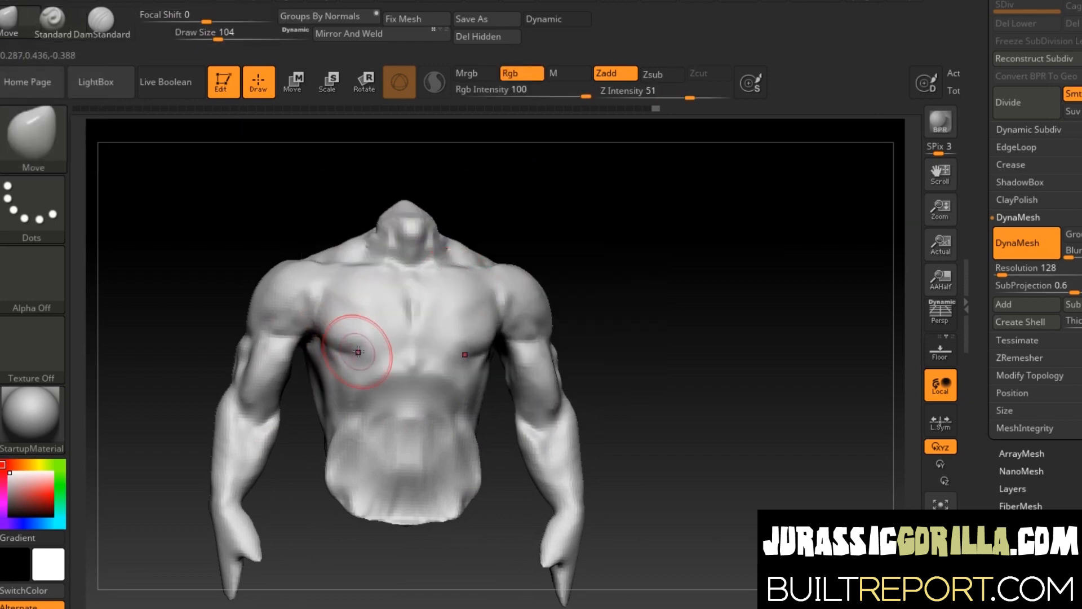
mouse_move(519, 223)
right_mouse_down()
mouse_move(580, 244)
mouse_move(558, 220)
right_mouse_up()
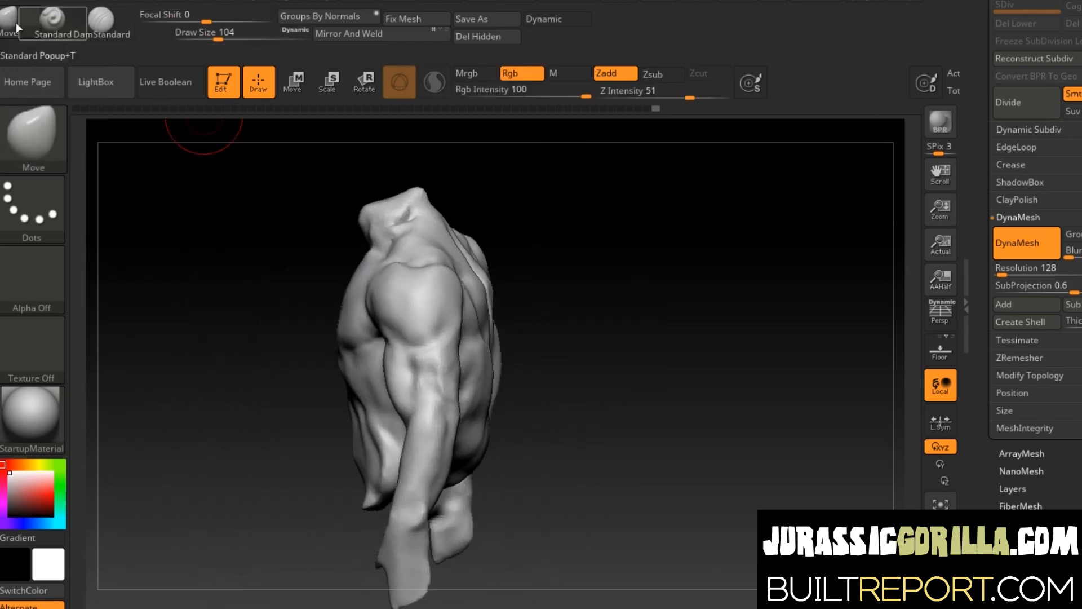
Step: Sculpt the back of the upper arms near the armpits with the Standard brush at draw size 62
left_click(27, 26)
mouse_move(464, 346)
right_mouse_down()
mouse_move(532, 349)
mouse_move(343, 361)
right_mouse_up()
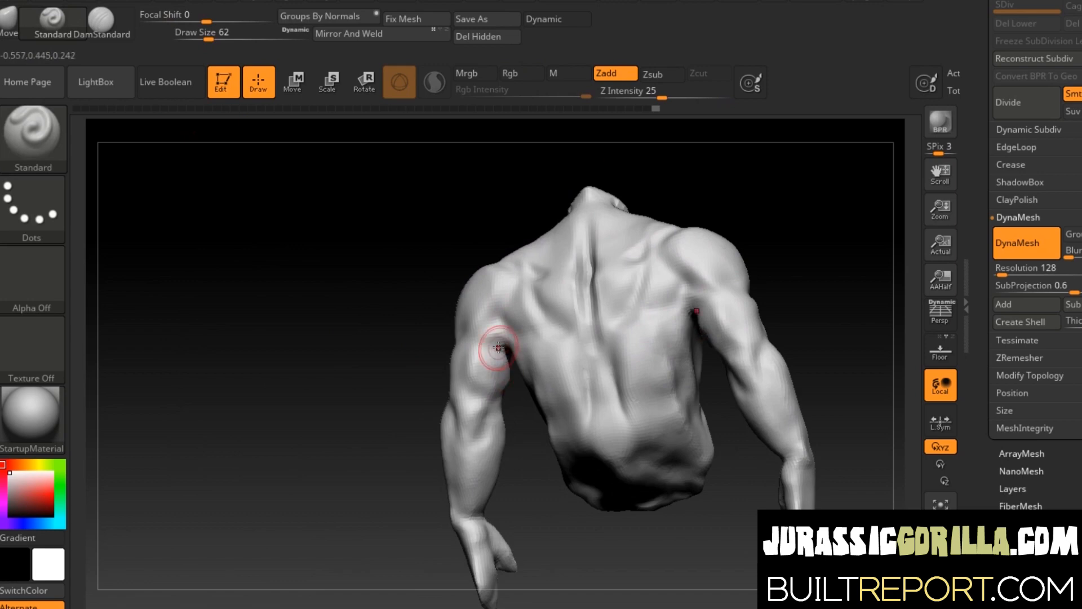
left_click_drag(485, 380, 482, 370)
right_click_drag(507, 363, 536, 361)
mouse_move(469, 368)
right_mouse_down()
mouse_move(672, 236)
mouse_move(490, 333)
right_mouse_up()
Step: Reduce the Standard brush's draw size to 35 and sculpt the muscle columns beside the lower spine
key("space")
left_click_drag(461, 190, 453, 190)
right_click_drag(469, 329, 471, 349)
left_click_drag(471, 348, 471, 352, "shift")
right_click_drag(471, 353, 669, 248)
mouse_move(669, 248)
right_mouse_down()
mouse_move(471, 375)
mouse_move(679, 220)
mouse_move(491, 344)
mouse_move(667, 247)
mouse_move(526, 333)
right_mouse_up()
mouse_move(729, 253)
left_mouse_down()
mouse_move(500, 242)
mouse_move(581, 246)
left_mouse_up()
left_click_drag(636, 328, 620, 302)
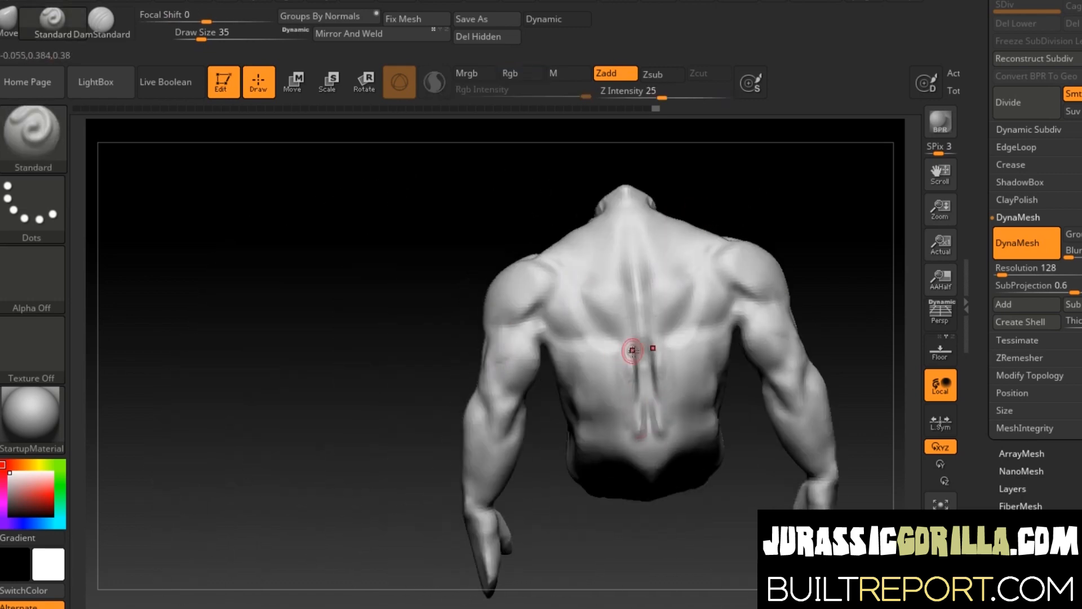
left_click_drag(639, 366, 700, 312)
Step: Set the draw size to 49, sculpt the inner elbows and smooth the back of the upper arms
key("space")
left_click_drag(768, 217, 775, 217)
mouse_move(795, 217)
left_mouse_down()
mouse_move(836, 203)
mouse_move(800, 225)
left_mouse_up()
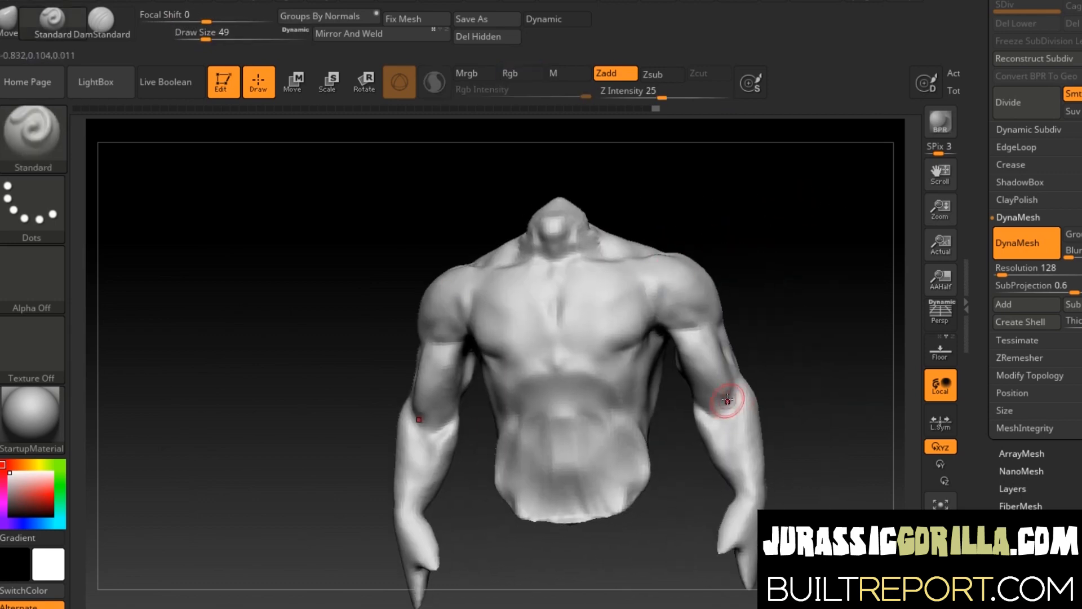
left_click_drag(732, 411, 692, 403)
left_click_drag(751, 325, 491, 454)
mouse_move(637, 372)
left_mouse_down()
mouse_move(573, 335)
mouse_move(501, 366)
mouse_move(552, 364)
left_mouse_up()
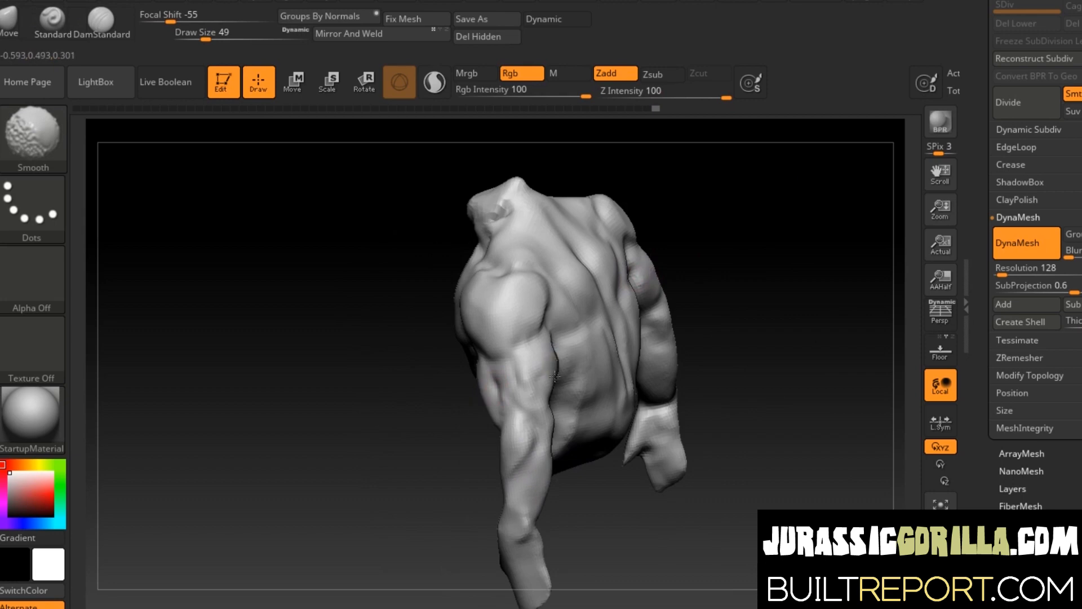
Step: Set the draw size to 33 and sculpt the tops of the shoulders where they meet the trapezius, smoothing the transition
left_click_drag(734, 224, 816, 192)
left_click_drag(727, 259, 625, 338)
key("space")
left_click_drag(686, 244, 680, 244)
left_click_drag(687, 349, 710, 315)
left_click_drag(435, 321, 454, 327)
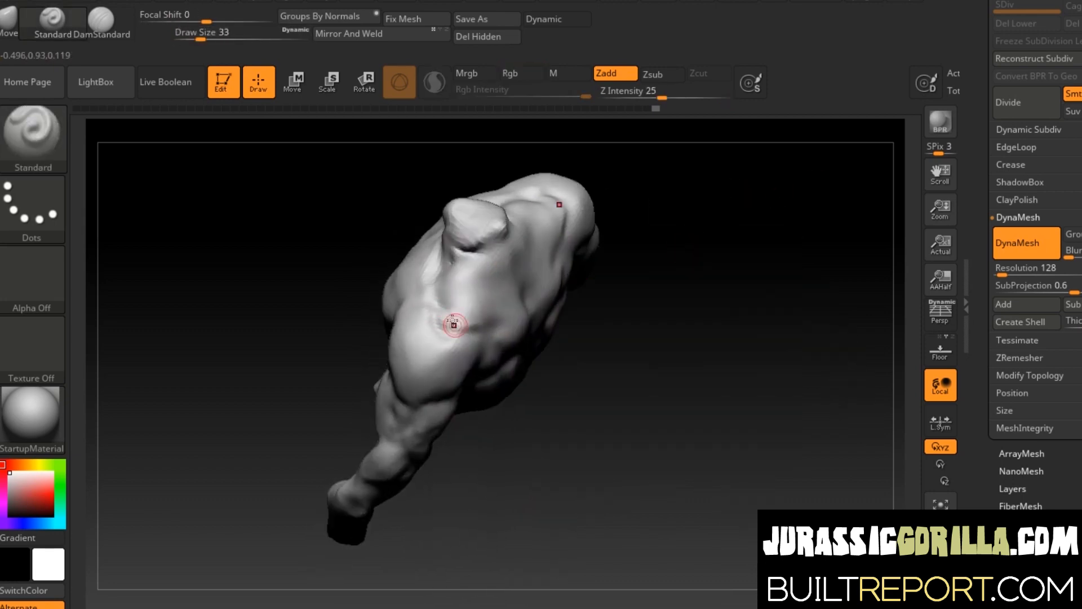
left_click_drag(688, 339, 727, 335)
left_click_drag(479, 316, 452, 332)
left_click_drag(698, 228, 733, 192)
left_click_drag(452, 324, 469, 333, "shift")
mouse_move(746, 250)
left_mouse_down()
mouse_move(642, 341)
mouse_move(783, 281)
left_mouse_up()
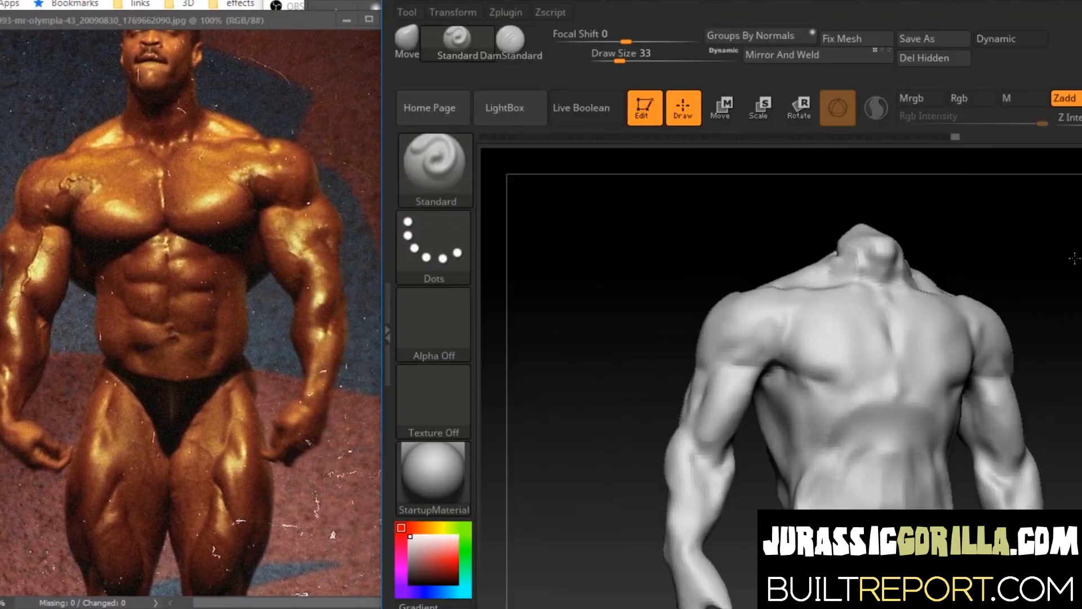
Step: Carve beneath the chest muscles with the Standard brush and smooth the chest surface
left_click_drag(1074, 259, 1014, 270)
key("b")
key("s")
key("t")
left_click_drag(958, 248, 1031, 245)
left_click_drag(713, 360, 753, 375, "alt")
left_click_drag(1043, 248, 1023, 248)
left_click_drag(732, 384, 781, 374, "alt")
mouse_move(1068, 247)
left_mouse_down()
mouse_move(1043, 237)
mouse_move(1035, 203)
left_mouse_up()
left_click_drag(800, 329, 796, 361, "shift")
mouse_move(1035, 213)
left_mouse_down()
mouse_move(1024, 265)
mouse_move(1027, 230)
mouse_move(976, 208)
mouse_move(918, 201)
mouse_move(959, 210)
left_mouse_up()
Step: Switch to the Move brush and reshape the trapezius and the base of the neck
key("b")
key("m")
key("v")
key("space")
left_click_drag(811, 268, 796, 253)
mouse_move(1009, 239)
left_mouse_down()
mouse_move(838, 271)
mouse_move(885, 276)
left_mouse_up()
key("space")
left_click_drag(958, 248, 992, 248)
mouse_move(856, 282)
left_mouse_down()
mouse_move(868, 265)
mouse_move(888, 270)
left_mouse_up()
mouse_move(969, 242)
left_mouse_down()
mouse_move(930, 248)
mouse_move(788, 220)
mouse_move(969, 254)
left_mouse_up()
Step: Build up the area around the base of the neck with the Standard brush and smooth it
left_click(469, 55)
left_click_drag(880, 304, 890, 310, "shift")
key("space")
left_click_drag(979, 215, 973, 216)
mouse_move(924, 248)
left_mouse_down()
mouse_move(859, 275)
mouse_move(971, 205)
mouse_move(779, 327)
left_mouse_up()
left_click_drag(820, 294, 806, 316, "shift")
left_click_drag(969, 225, 1003, 169)
Step: Raise the trapezius and adjust the collarbone line with the Move brush at draw size 90
left_click(407, 41)
mouse_move(925, 209)
left_mouse_down()
mouse_move(915, 193)
mouse_move(913, 225)
left_mouse_up()
key("space")
left_click_drag(879, 237, 892, 237)
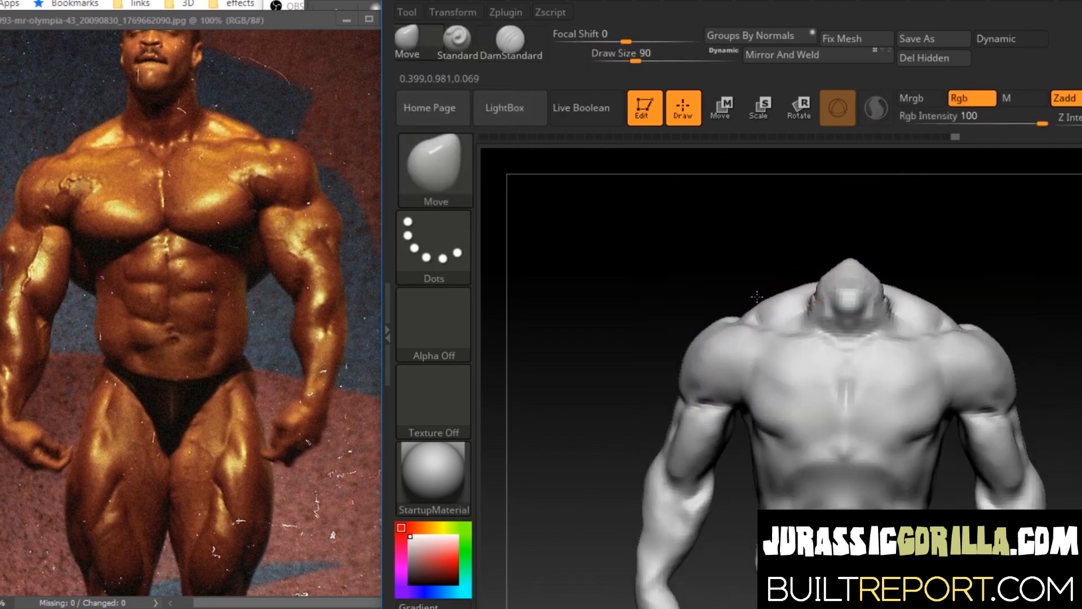
mouse_move(819, 283)
left_mouse_down()
mouse_move(876, 322)
mouse_move(924, 313)
mouse_move(701, 270)
left_mouse_up()
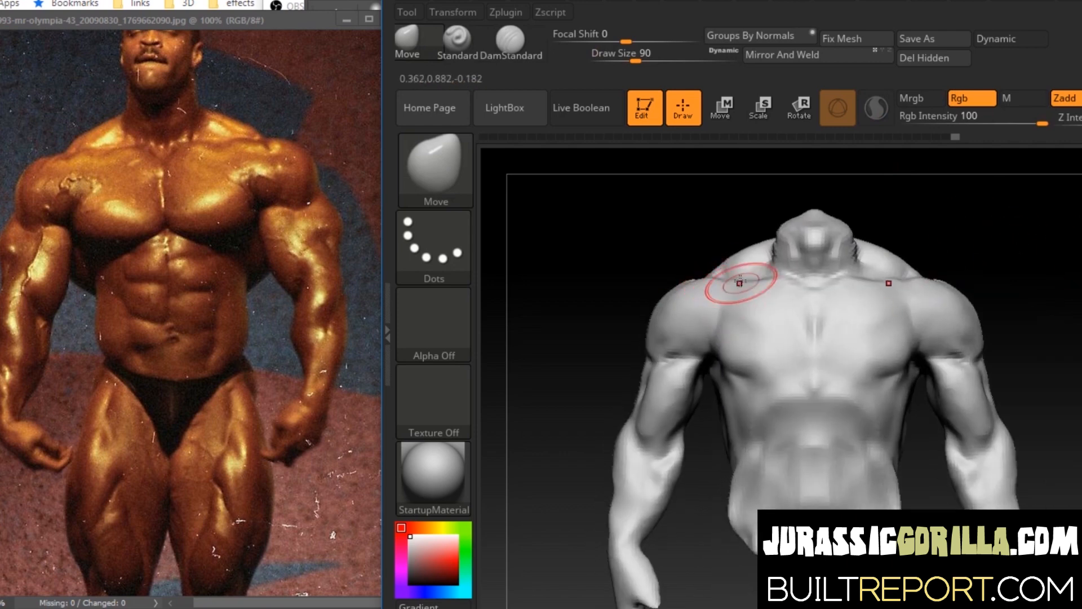
Step: Carve along the collarbones with the DamStandard brush at draw size 41 and smooth the upper chest
left_click(510, 40)
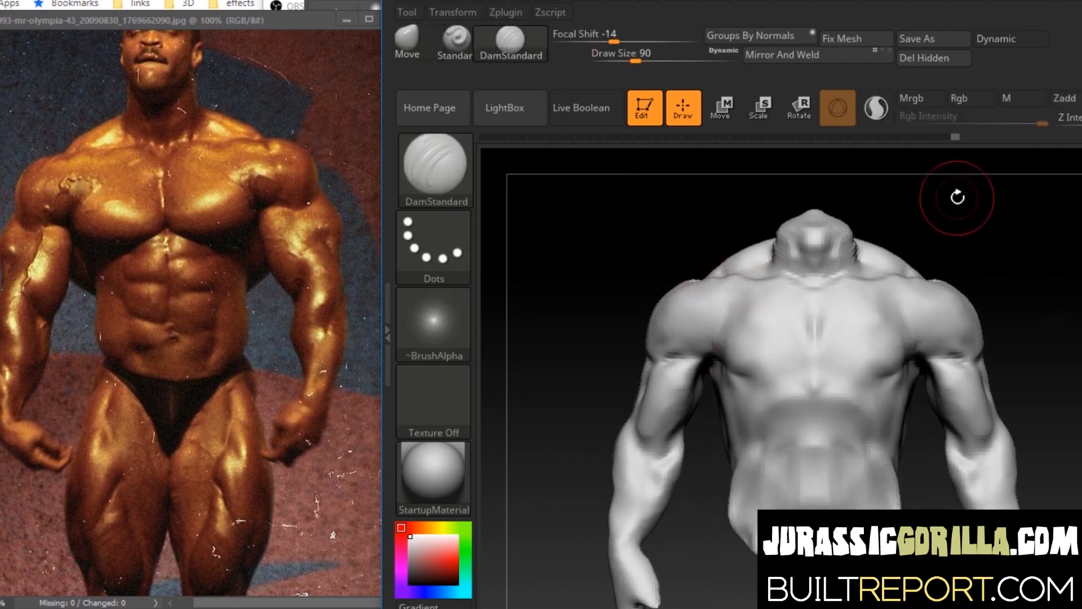
left_click_drag(1077, 216, 1041, 236)
left_click_drag(636, 60, 622, 60)
left_click_drag(739, 309, 749, 322, "shift")
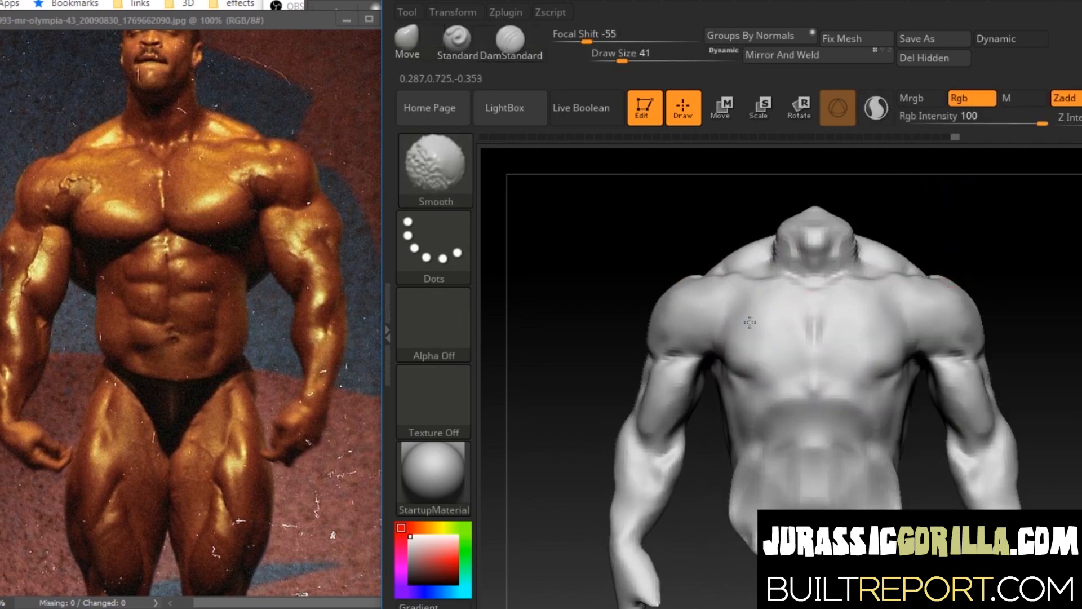
Step: Sculpt the lower outer chest with the Standard brush, then reshape its edges with Move at draw size 77 and smooth
left_click(467, 46)
left_click_drag(729, 361, 737, 371)
left_click(407, 42)
key("space")
left_click_drag(929, 220, 939, 220)
left_click_drag(724, 350, 735, 362, "shift")
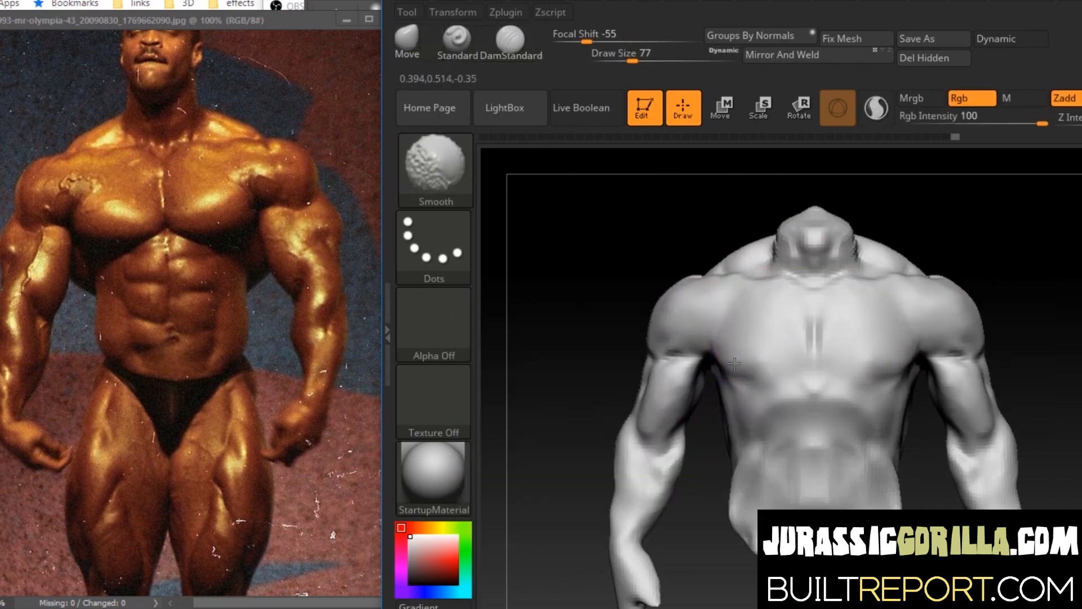
left_click_drag(1048, 316, 1009, 322)
mouse_move(912, 363)
left_mouse_down()
mouse_move(905, 355)
mouse_move(896, 366)
left_mouse_up()
mouse_move(1014, 315)
left_mouse_down()
mouse_move(1051, 310)
mouse_move(1024, 316)
left_mouse_up()
Step: Mask everything except the forearms and swing them inward at the elbows with the transpose line
left_click_drag(1062, 383, 896, 598)
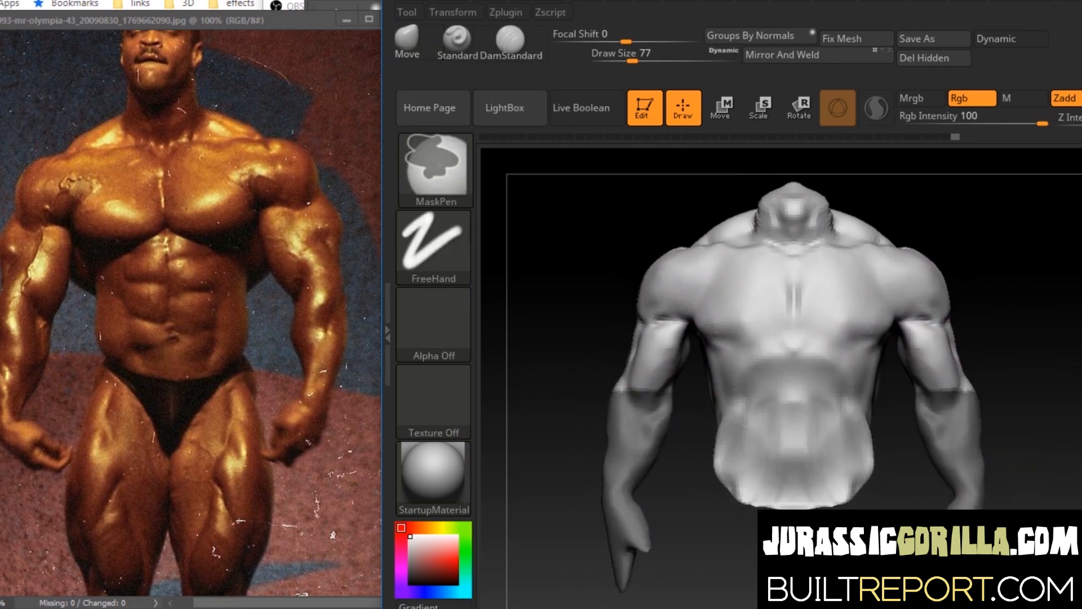
left_click(896, 595, "ctrl")
left_click(799, 107)
key("y")
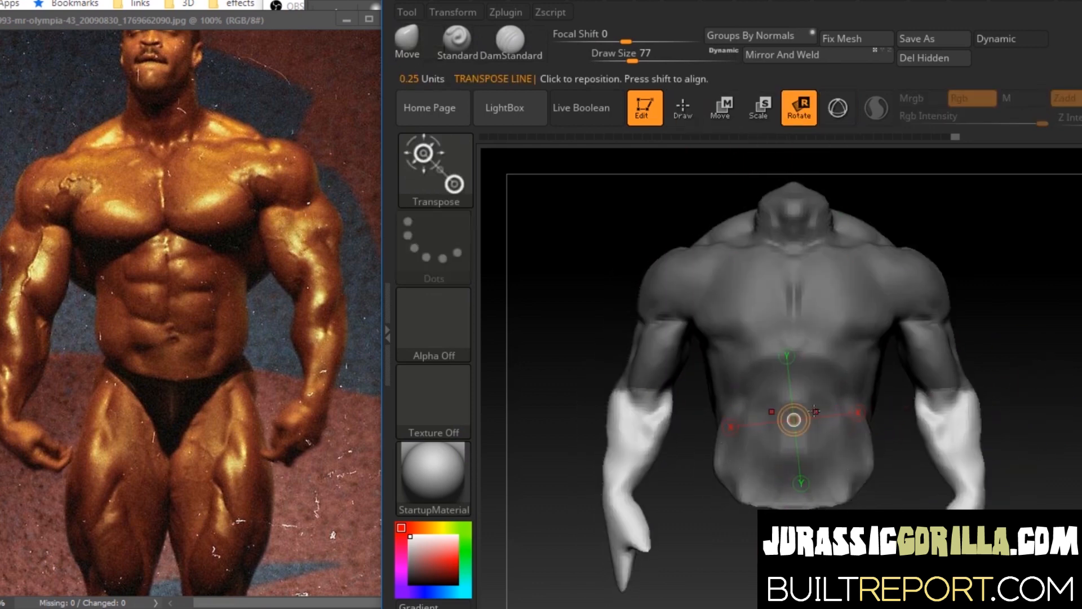
mouse_move(948, 457)
left_mouse_down()
mouse_move(954, 466)
mouse_move(962, 454)
left_mouse_up()
key("w")
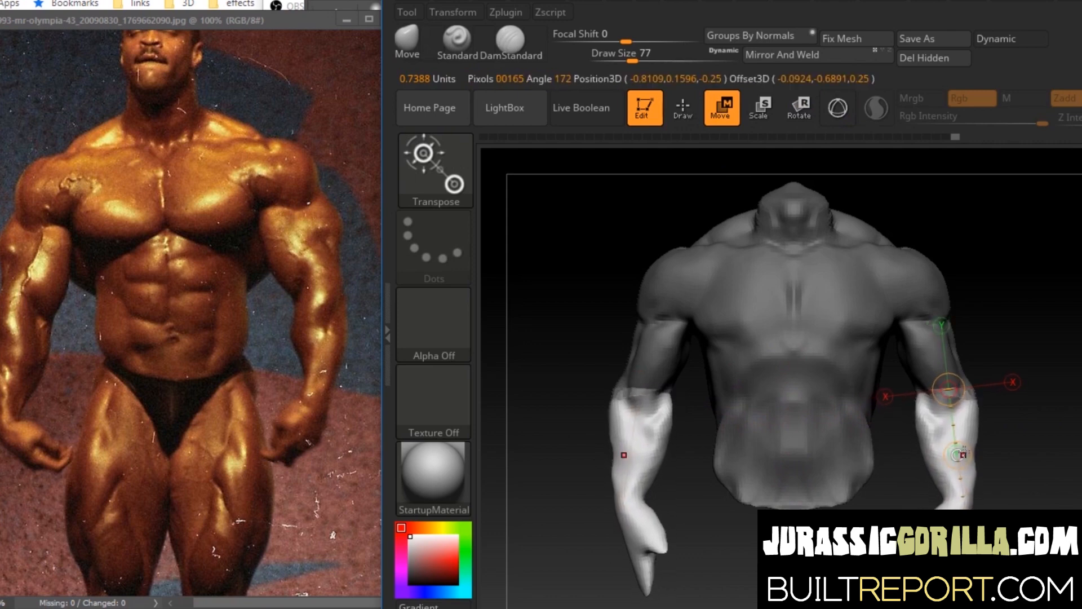
Step: Return to sculpting, clear the mask and smooth the elbow transitions
key("q")
left_click_drag(1024, 261, 1007, 303, "ctrl")
left_click_drag(630, 395, 633, 374, "shift")
mouse_move(1032, 294)
left_mouse_down()
mouse_move(1048, 292)
mouse_move(1048, 278)
mouse_move(1048, 310)
mouse_move(1009, 336)
mouse_move(980, 316)
left_mouse_up()
Step: Sculpt the elbows and outer forearms with the Standard brush at draw size 35 and smooth the forearm
left_click(457, 41)
key("space")
left_click(976, 205)
left_click_drag(906, 392, 693, 406)
left_click_drag(707, 445, 682, 415)
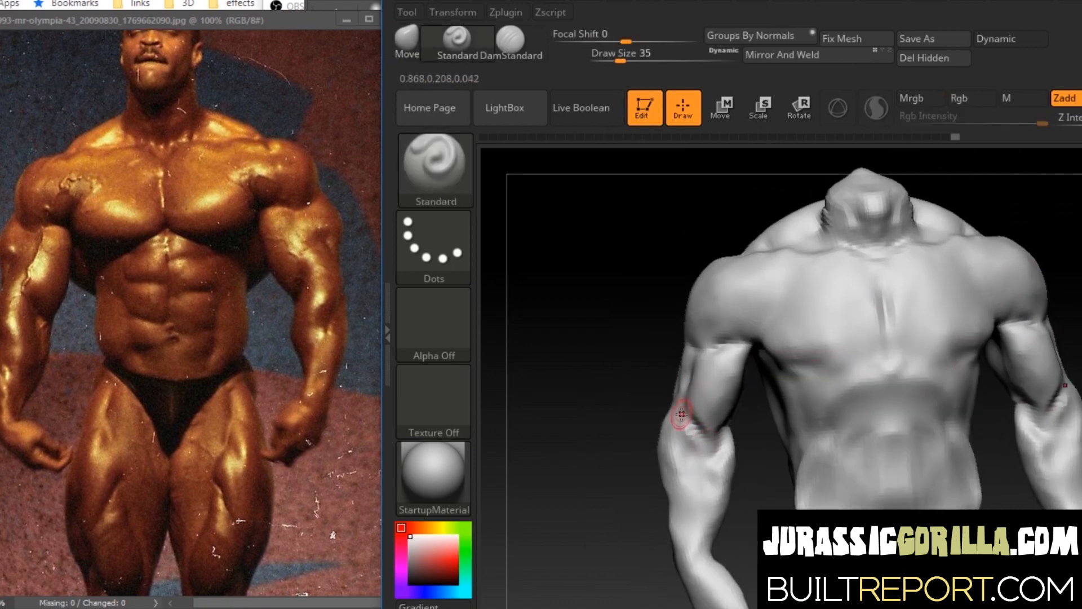
mouse_move(692, 478)
left_mouse_down()
mouse_move(654, 384)
mouse_move(631, 454)
mouse_move(602, 445)
mouse_move(611, 474)
left_mouse_up()
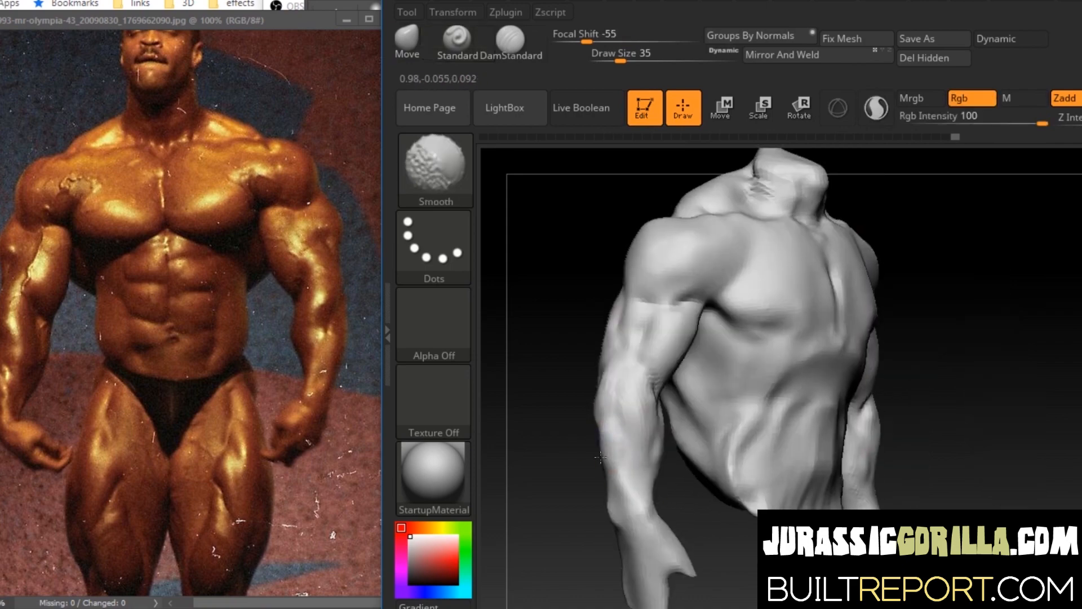
left_click_drag(604, 389, 604, 456, "shift")
Step: Build up the outer forearms and upper arms, and define the lower edge of the chest at draw size 35
left_click_drag(563, 338, 980, 296)
mouse_move(612, 455)
left_mouse_down()
mouse_move(623, 357)
mouse_move(591, 328)
mouse_move(633, 366)
mouse_move(618, 409)
left_mouse_up()
left_click_drag(970, 279, 806, 305)
left_click_drag(640, 348, 634, 369)
left_click_drag(1064, 316, 1066, 245)
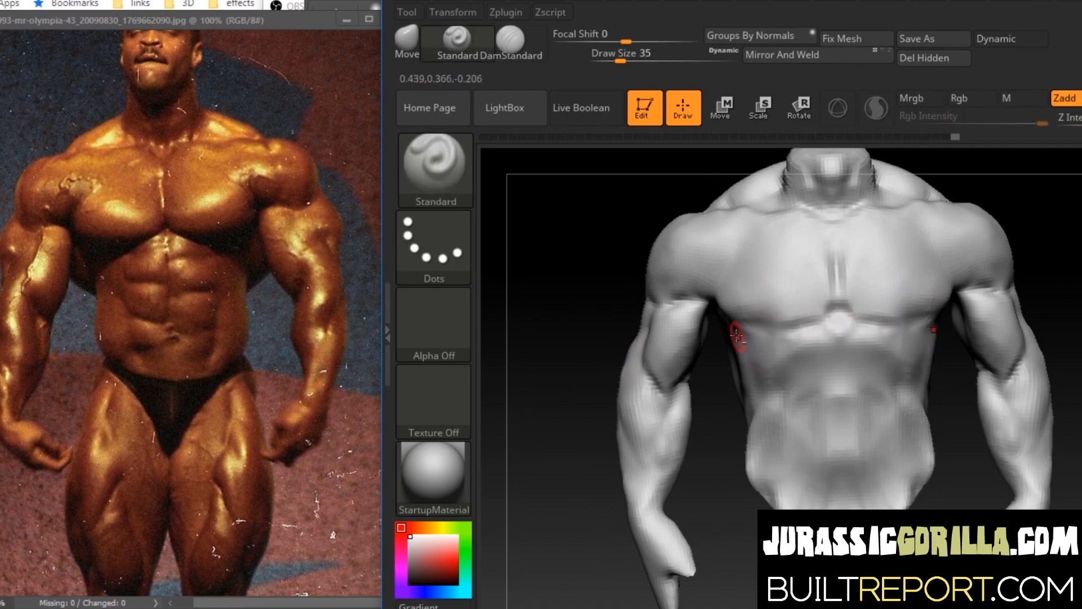
left_click_drag(718, 331, 663, 316, "shift")
mouse_move(1065, 282)
left_mouse_down()
mouse_move(1018, 284)
mouse_move(1009, 208)
mouse_move(1074, 345)
left_mouse_up()
Step: Sculpt the upper abdominal muscles and their center groove at draw size 35, smoothing the stomach and waist
mouse_move(611, 467)
left_mouse_down()
mouse_move(665, 523)
mouse_move(615, 490)
left_mouse_up()
mouse_move(648, 417)
left_mouse_down("shift")
mouse_move(639, 450)
mouse_move(701, 526)
mouse_move(699, 484)
left_mouse_up("shift")
left_click_drag(1078, 415, 1065, 445)
left_click_drag(952, 475, 890, 486)
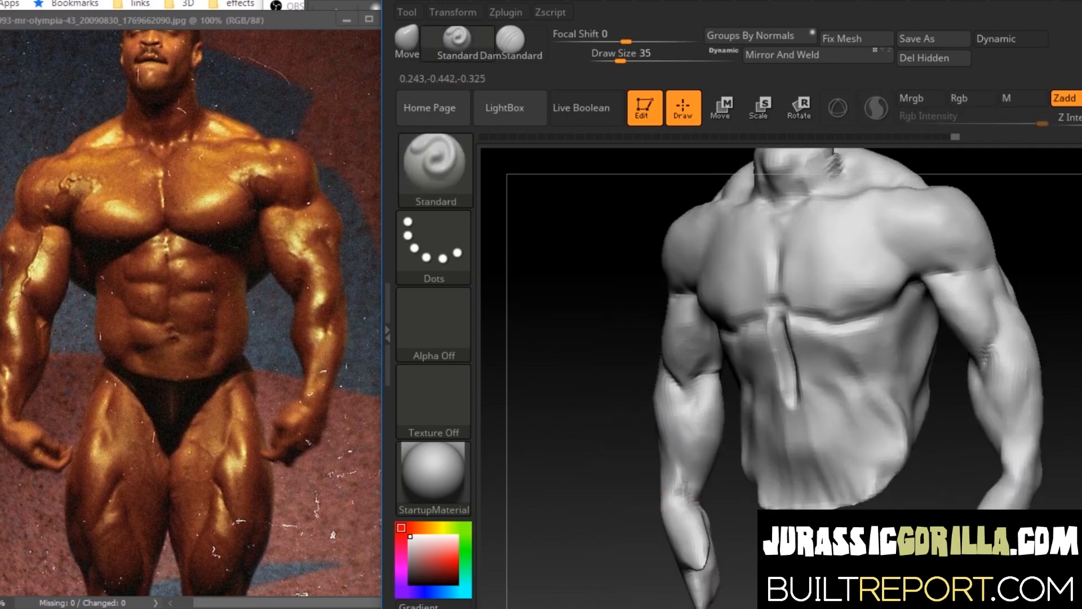
left_click_drag(626, 496, 690, 479)
left_click_drag(868, 403, 868, 353, "shift")
left_click_drag(781, 416, 774, 478, "shift")
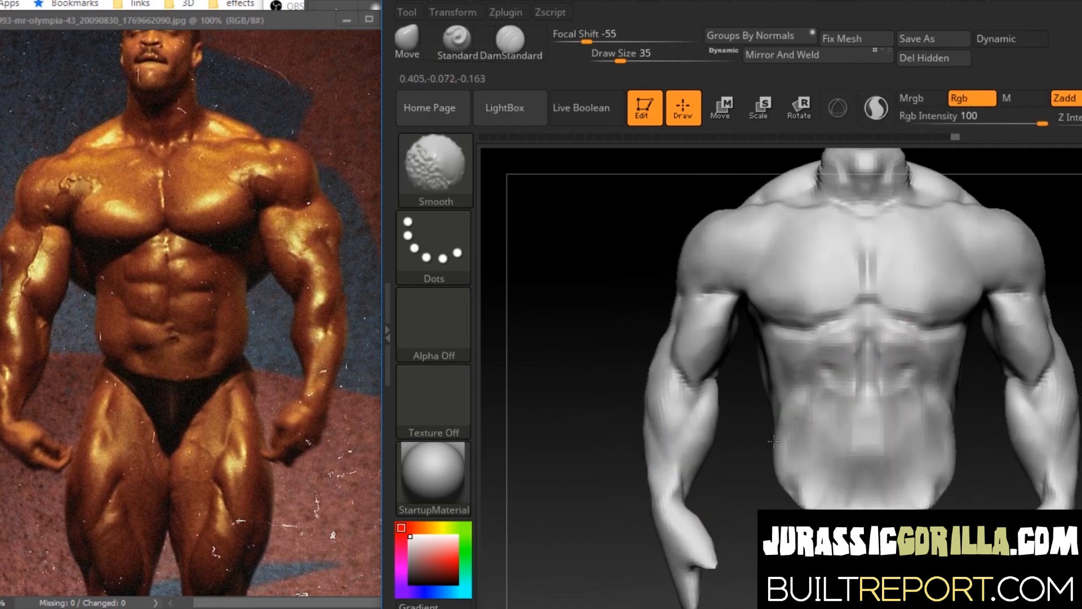
Step: Refine the elbow area and inner upper arms with the Standard brush at draw size 35, smoothing the transitions
mouse_move(631, 372)
left_mouse_down()
mouse_move(665, 378)
mouse_move(677, 405)
mouse_move(631, 389)
left_mouse_up()
mouse_move(1065, 316)
left_mouse_down()
mouse_move(1079, 267)
mouse_move(1067, 475)
mouse_move(1063, 456)
mouse_move(845, 445)
left_mouse_up()
mouse_move(626, 417)
left_mouse_down("shift")
mouse_move(684, 432)
mouse_move(713, 426)
mouse_move(671, 414)
mouse_move(704, 414)
mouse_move(642, 372)
left_mouse_up("shift")
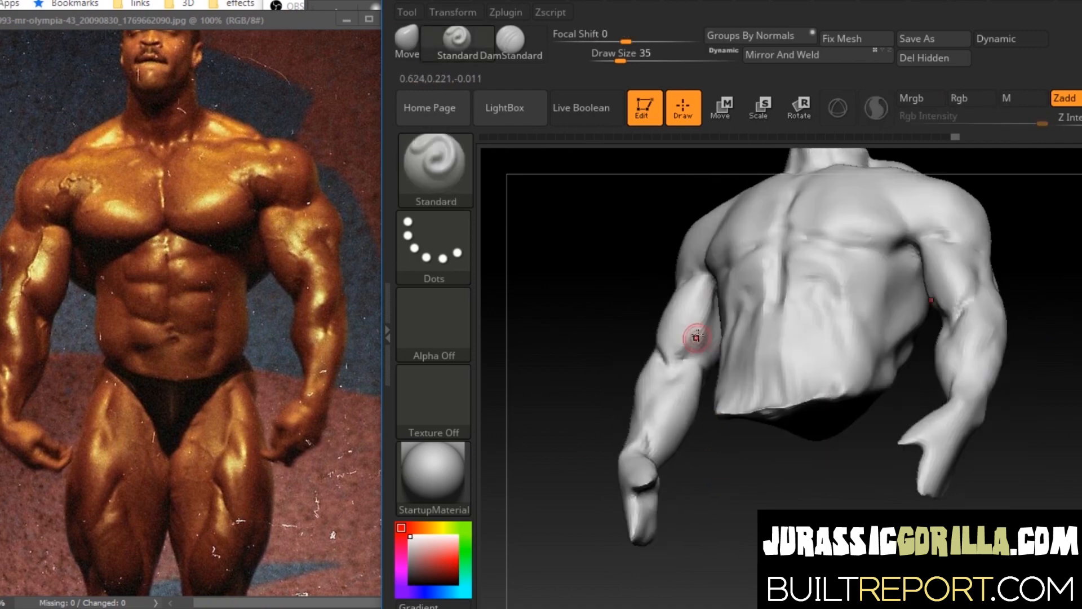
left_click_drag(697, 338, 1039, 227)
Step: Hide the torso to isolate the arms, then sculpt the inner biceps and smooth the inner forearms
left_click_drag(919, 171, 709, 580, "ctrl+shift")
left_click_drag(1019, 264, 693, 340)
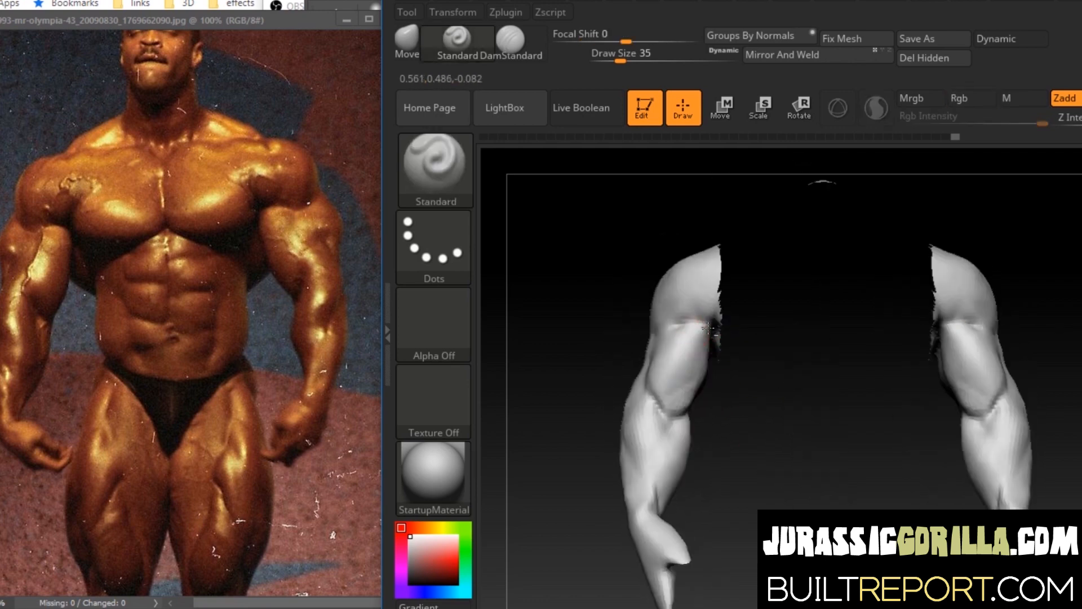
mouse_move(737, 403)
left_mouse_down()
mouse_move(683, 343)
mouse_move(698, 374)
mouse_move(787, 438)
mouse_move(701, 425)
mouse_move(804, 441)
left_mouse_up()
left_click_drag(703, 439, 685, 499, "shift")
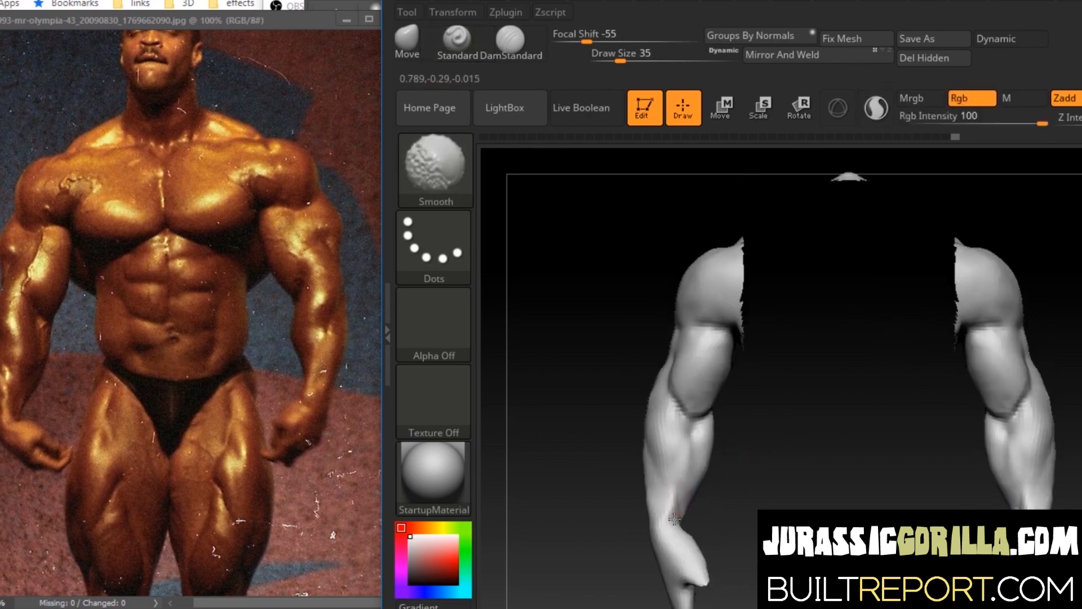
Step: Unhide the torso and reshape the side contours of the shoulder and arm with the Move brush at draw size 101
left_click_drag(608, 512, 639, 516)
mouse_move(749, 462)
left_mouse_down()
mouse_move(768, 454)
mouse_move(770, 434)
mouse_move(865, 318)
mouse_move(744, 332)
left_mouse_up()
key("b")
key("m")
key("v")
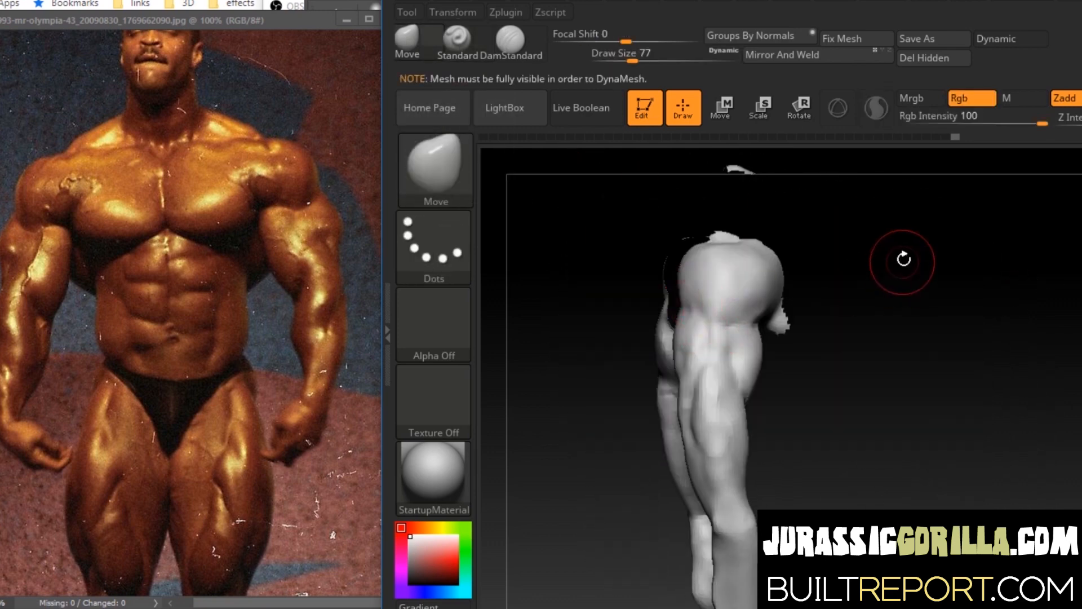
left_click(903, 259, "ctrl+shift")
left_click_drag(903, 259, 882, 259)
key("space")
left_click_drag(692, 304, 697, 305)
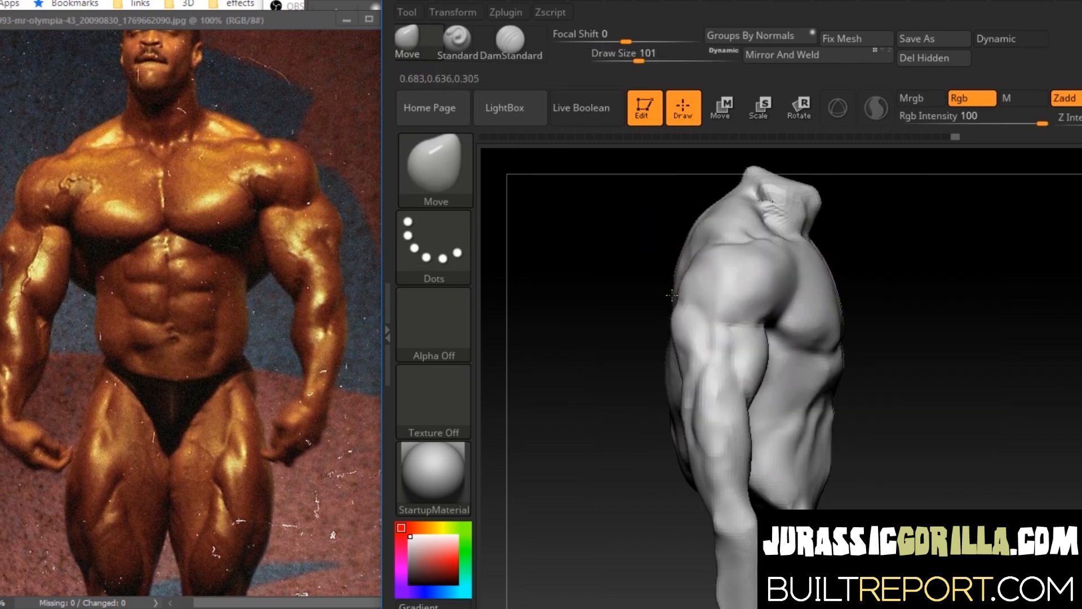
left_click_drag(840, 333, 855, 333)
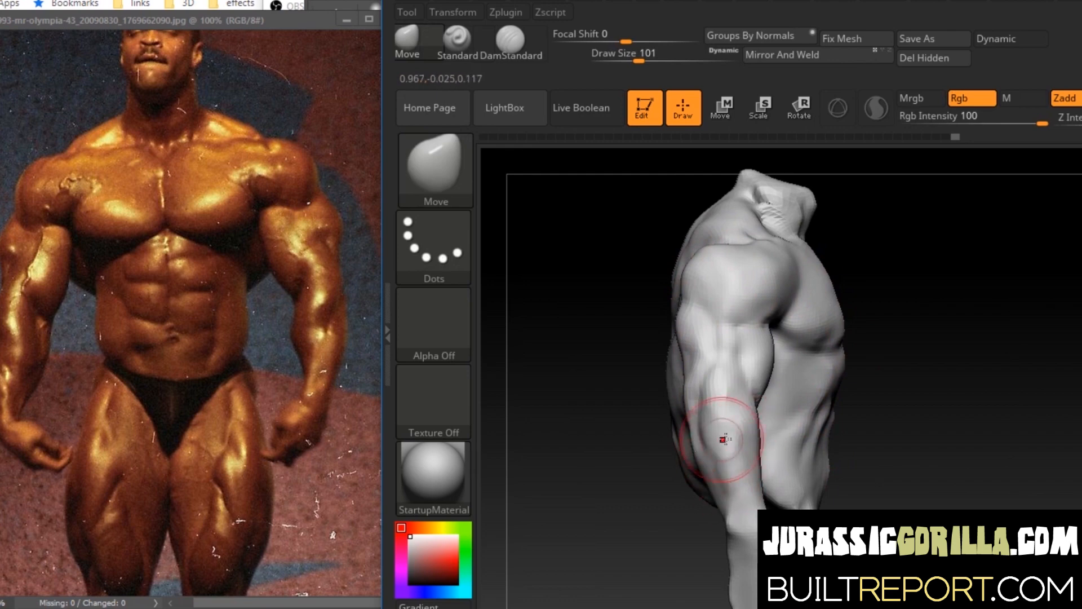
left_click_drag(942, 276, 1006, 288)
mouse_move(778, 310)
left_mouse_down()
mouse_move(761, 335)
mouse_move(958, 343)
left_mouse_up()
Step: Adjust the form of the mid-back with the Move brush at a smaller draw size
key("space")
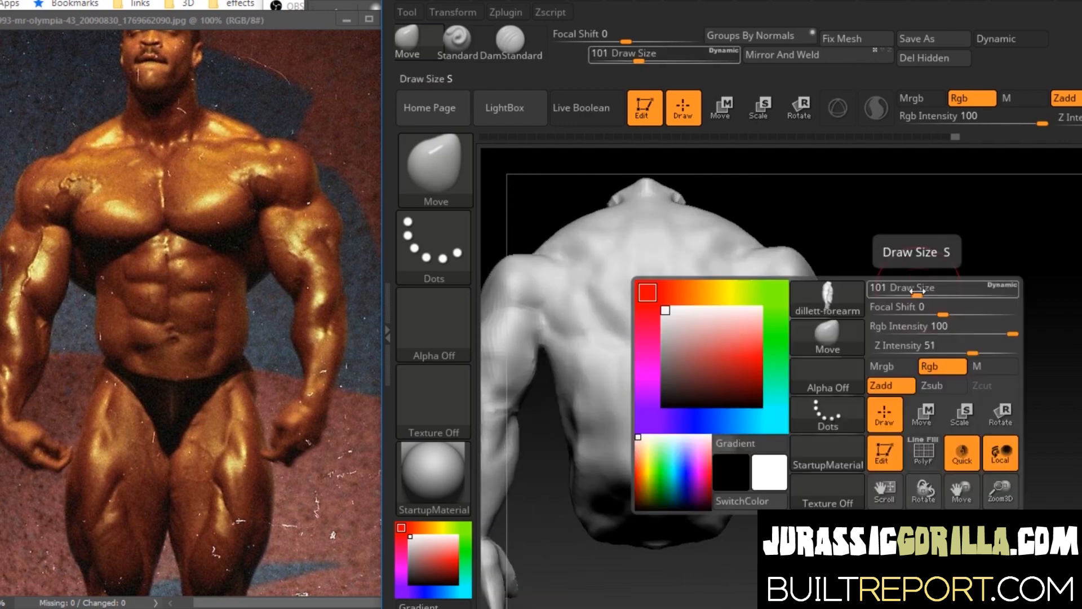
left_click_drag(920, 295, 909, 295)
left_click_drag(673, 379, 656, 369)
mouse_move(933, 271)
left_mouse_down()
mouse_move(979, 263)
mouse_move(944, 270)
mouse_move(977, 252)
left_mouse_up()
Step: Build up the shoulder blade area with the Standard brush at draw size 62, smoothing the outer back and waist
key("b")
key("s")
key("t")
left_click_drag(879, 239, 854, 243)
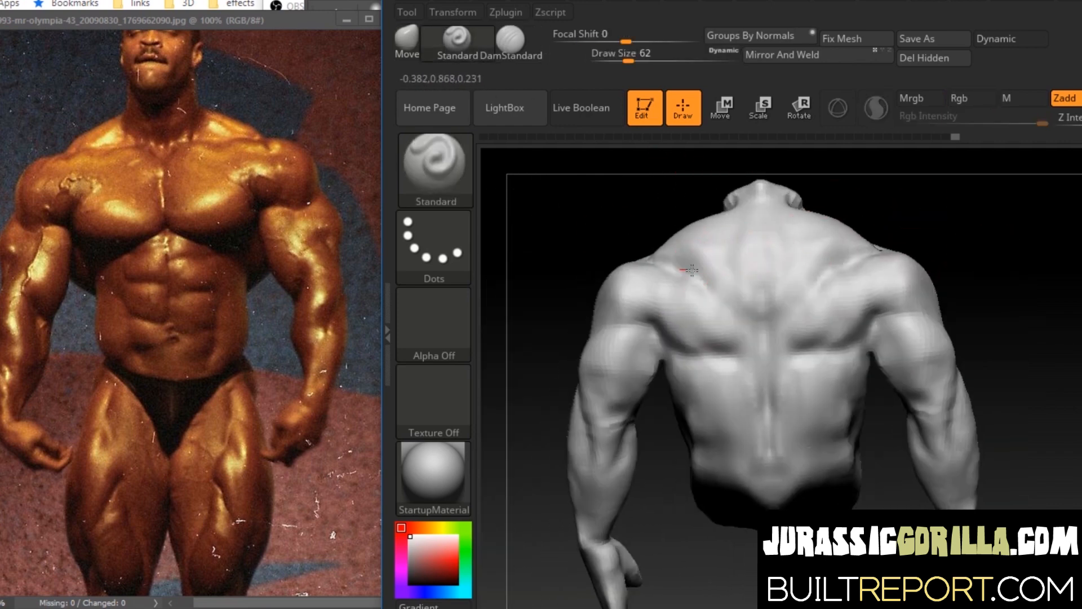
left_click_drag(678, 369, 683, 389, "shift")
left_click_drag(856, 349, 861, 368, "shift")
left_click_drag(1003, 360, 918, 346)
left_click_drag(848, 449, 848, 437, "shift")
left_click_drag(995, 366, 1031, 363)
Step: Hide the arms to isolate the torso, and adjust the side of the rib cage with the Move brush
left_click_drag(569, 304, 973, 227)
left_click_drag(973, 227, 814, 603, "ctrl+shift")
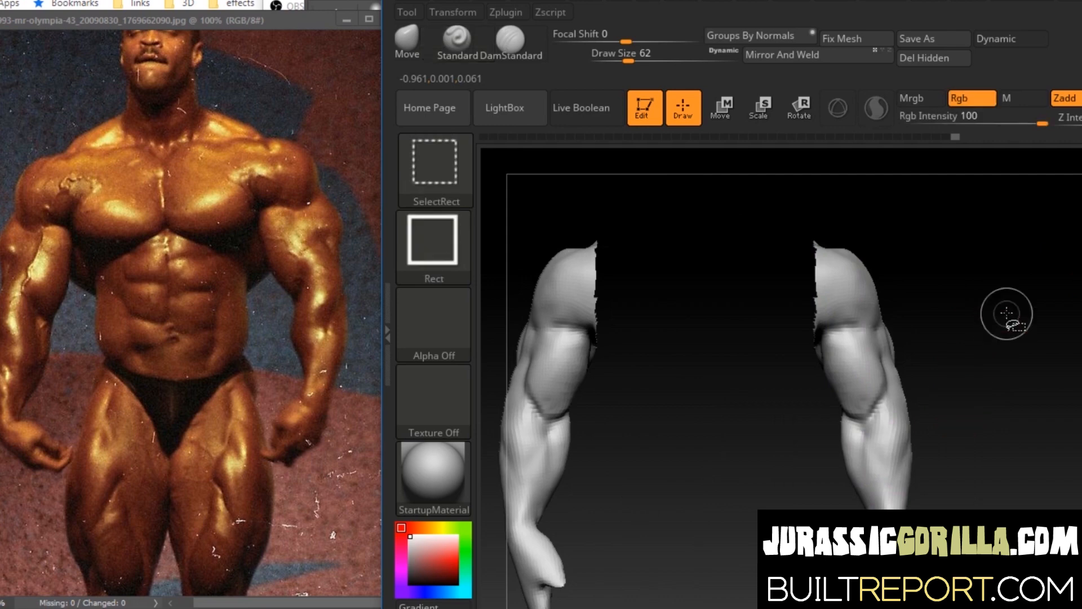
left_click_drag(1007, 314, 997, 350, "ctrl+shift")
left_click_drag(826, 361, 727, 356)
left_click(411, 42)
key("space")
left_click_drag(900, 199, 920, 198)
left_click_drag(879, 298, 964, 293)
left_click_drag(834, 326, 926, 306)
Step: Build up the lats along the side of the torso with the Standard brush at draw size 101, smoothing them
left_click(456, 43)
key("space")
left_click_drag(897, 256, 886, 256)
left_click_drag(947, 315, 857, 315)
left_click_drag(901, 350, 857, 349)
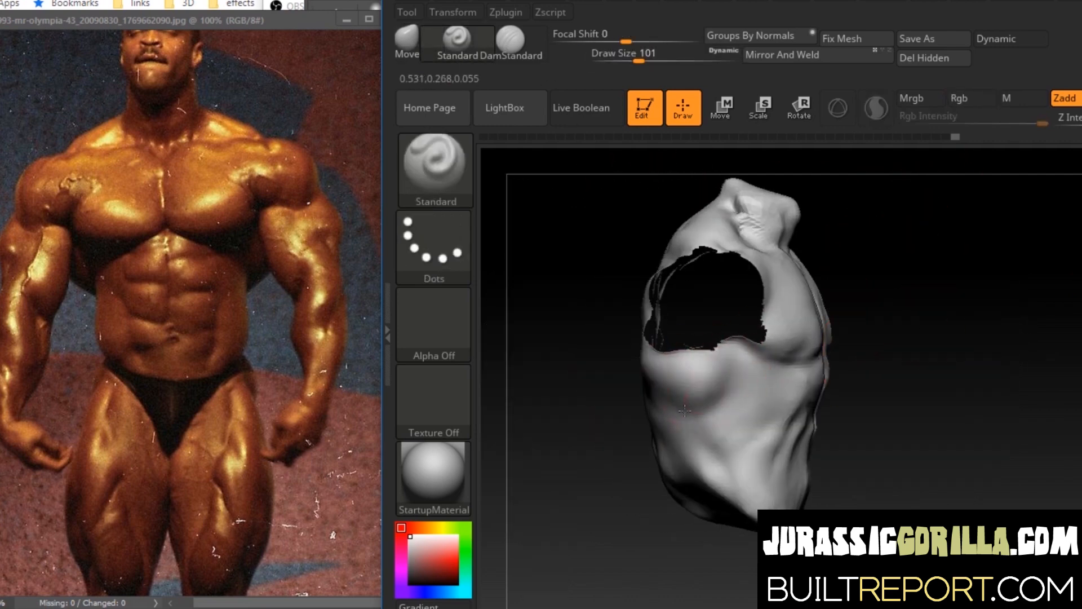
left_click_drag(645, 396, 586, 394)
left_click_drag(907, 423, 800, 428)
left_click_drag(757, 409, 744, 422, "shift")
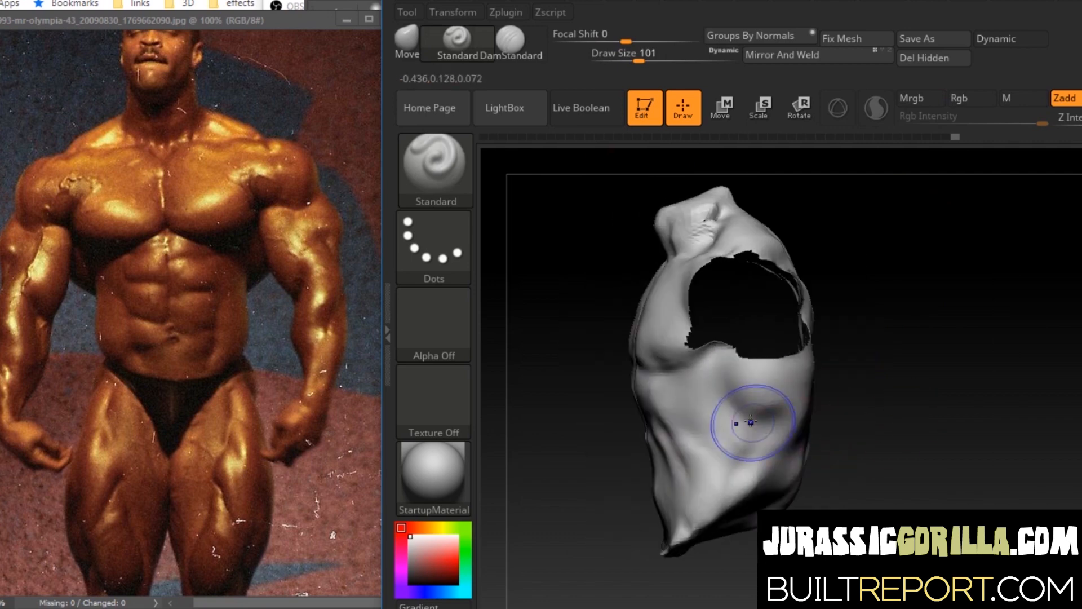
Step: Refine the lats and lower back from behind, and bring the hidden arms back into view
left_click_drag(902, 394, 834, 388)
left_click_drag(642, 457, 676, 457)
left_click_drag(1053, 248, 1007, 239)
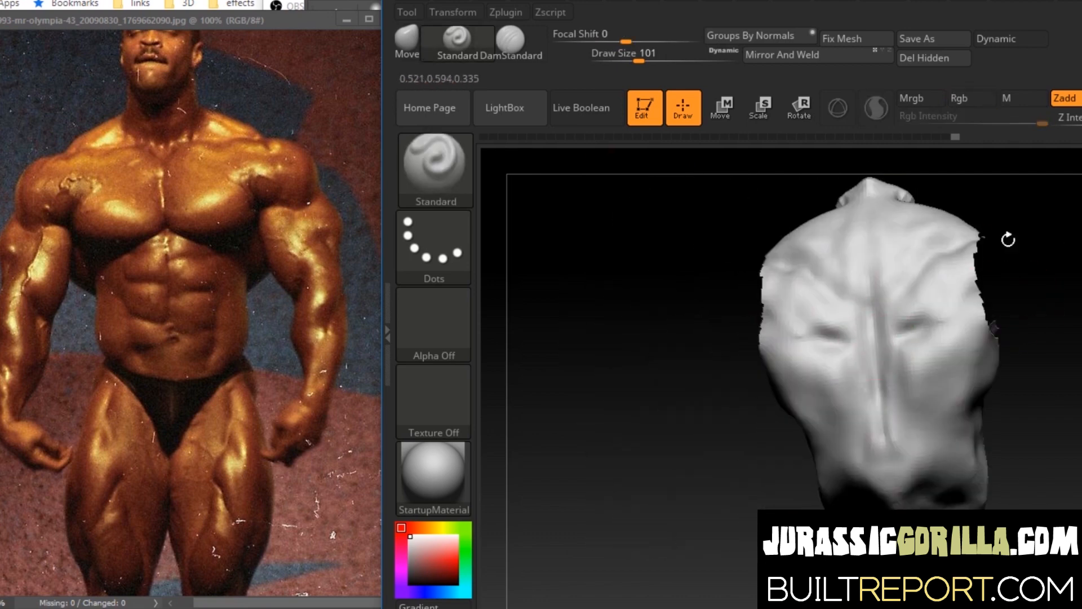
left_click_drag(935, 496, 1014, 524)
mouse_move(948, 297)
left_mouse_down()
mouse_move(785, 321)
mouse_move(890, 315)
left_mouse_up()
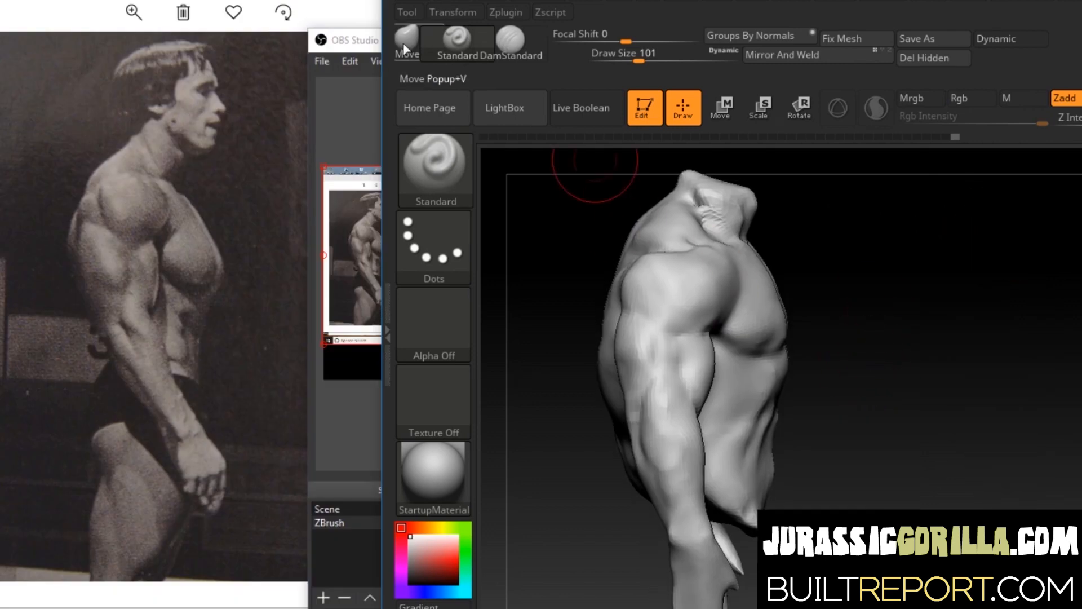
Step: Reshape the upper back and chest profile with the Move brush at draw size 101 to match the side-view reference
left_click(405, 47)
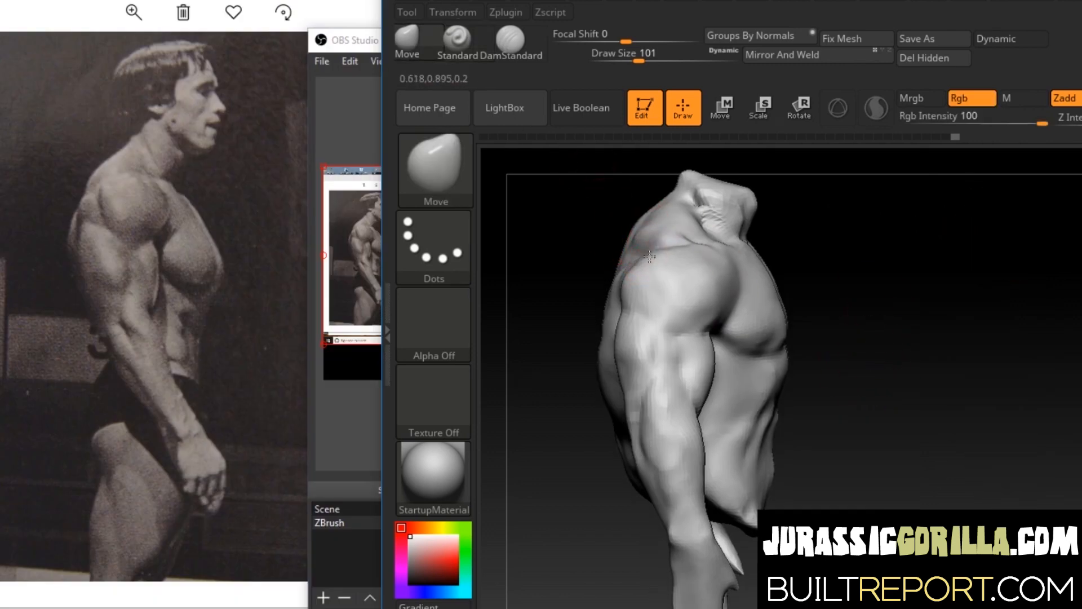
left_click_drag(832, 354, 824, 337)
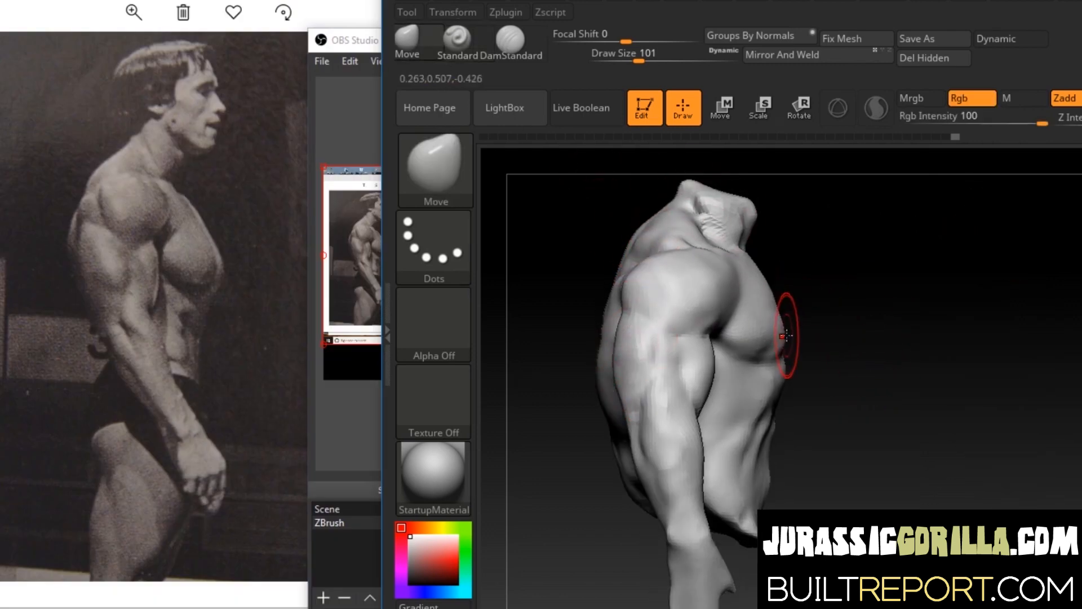
mouse_move(823, 389)
left_mouse_down()
mouse_move(932, 306)
mouse_move(958, 330)
left_mouse_up()
key("bracketright")
key("bracketright")
mouse_move(978, 253)
left_mouse_down()
mouse_move(1059, 244)
mouse_move(953, 315)
mouse_move(956, 423)
mouse_move(899, 258)
mouse_move(924, 304)
mouse_move(948, 244)
left_mouse_up()
Step: Refine the contours where the shoulder meets the trapezius and collarbone with the Move brush at draw size 59
key("space")
mouse_move(949, 282)
left_mouse_down()
mouse_move(835, 304)
mouse_move(958, 281)
left_mouse_up()
key("space")
left_click_drag(969, 228, 957, 228)
left_click_drag(871, 276, 944, 288)
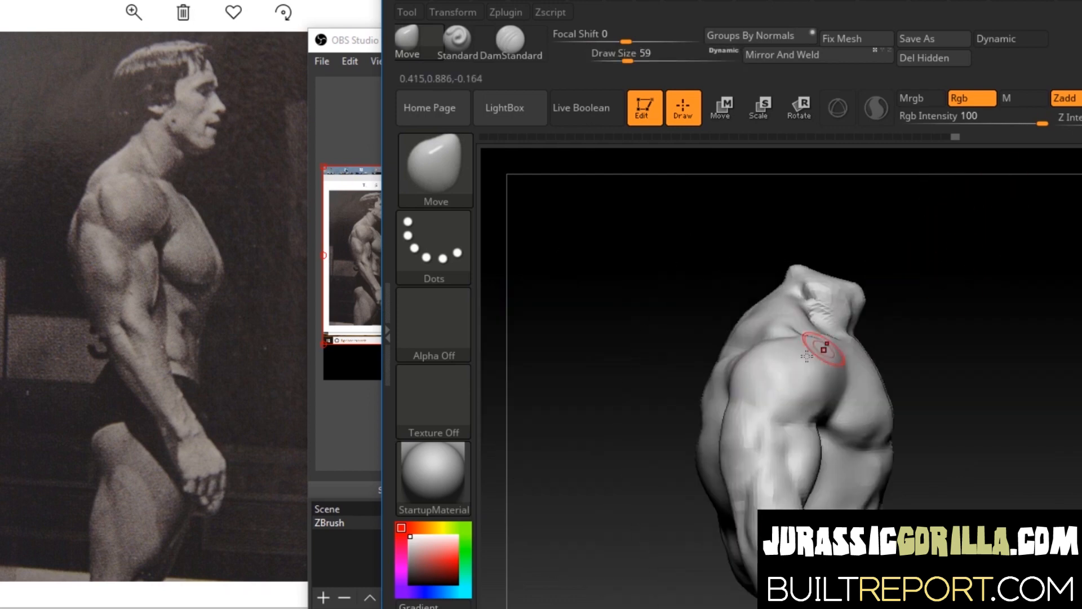
Step: Sculpt the deltoid and its lower edge with the Standard brush at draw size 35, smoothing the top of the shoulder
left_click(510, 40)
left_click(457, 41)
key("space")
left_click_drag(909, 246, 901, 247)
left_click_drag(768, 374, 758, 361, "shift")
left_click_drag(865, 313, 882, 335)
left_click_drag(747, 345, 761, 343, "shift")
left_click_drag(975, 291, 938, 259)
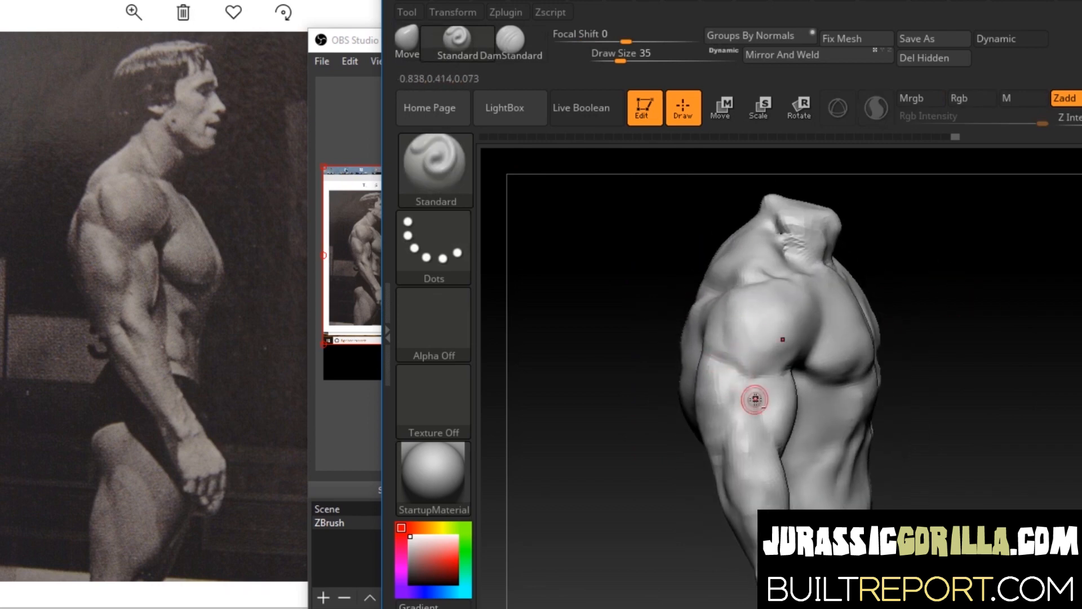
left_click_drag(924, 341, 938, 310)
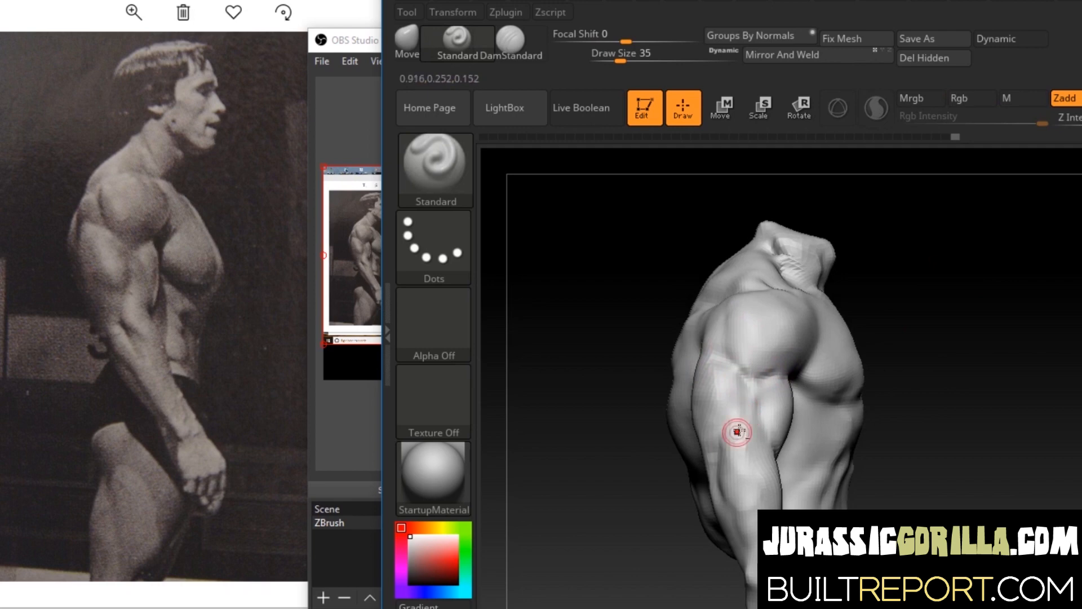
Step: Define the triceps and outer upper arm at draw size 35, smoothing the transitions
left_click_drag(712, 420, 715, 406, "shift")
mouse_move(913, 361)
left_mouse_down()
mouse_move(930, 350)
mouse_move(994, 358)
left_mouse_up()
left_click_drag(668, 375, 683, 398, "shift")
left_click_drag(862, 342, 755, 348)
left_click_drag(734, 344, 738, 355, "shift")
left_click_drag(991, 334, 806, 338)
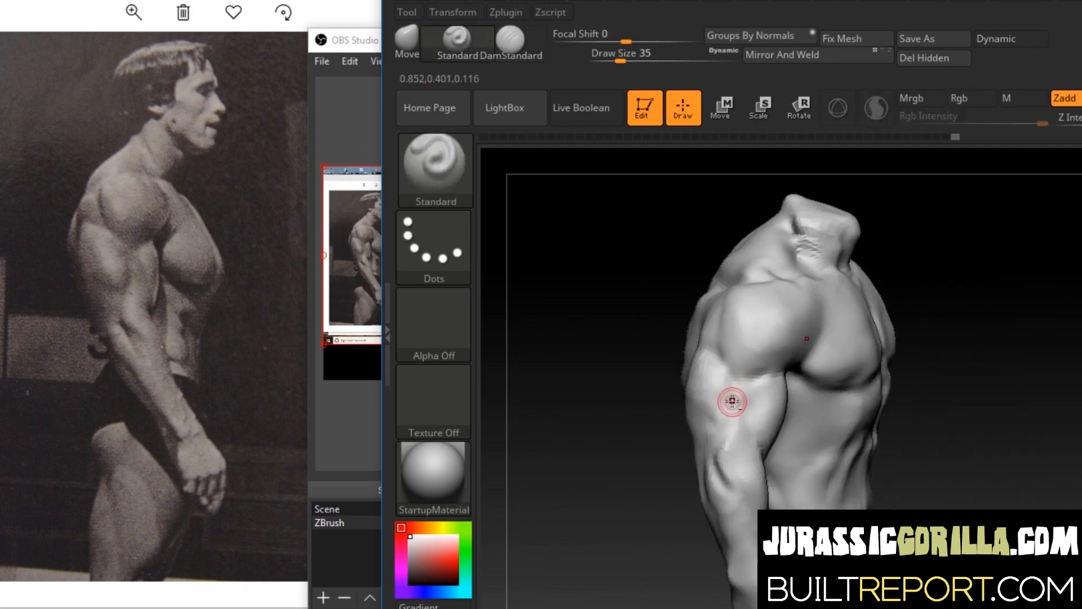
Step: Carve the separation between biceps, triceps and deltoid with the Standard brush at draw size 22, smoothing the forearm top
left_click_drag(970, 258, 817, 337, "alt")
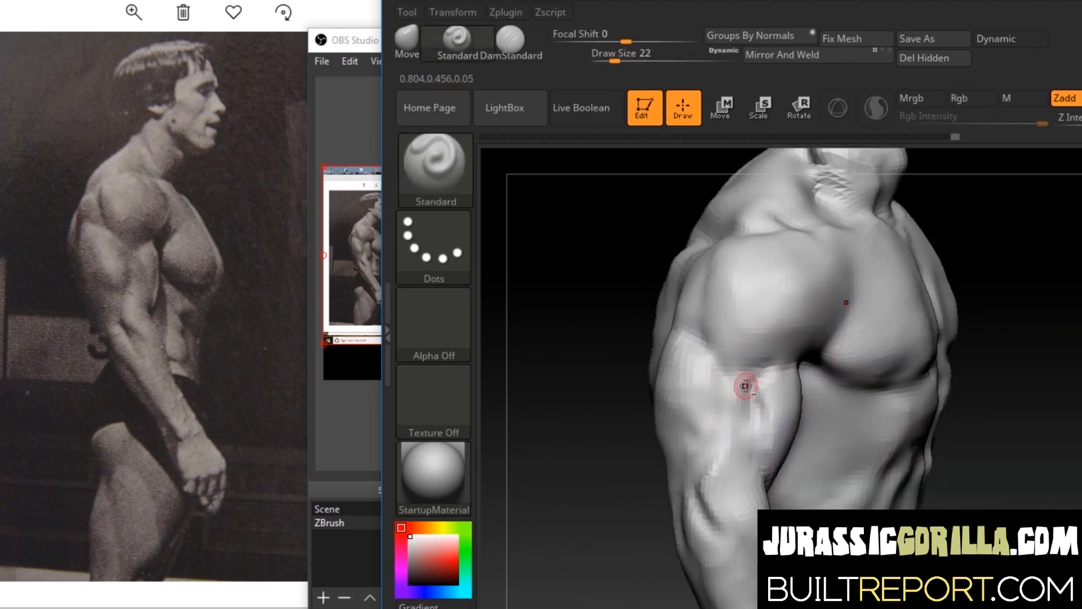
mouse_move(986, 366)
left_mouse_down()
mouse_move(885, 364)
mouse_move(936, 369)
left_mouse_up()
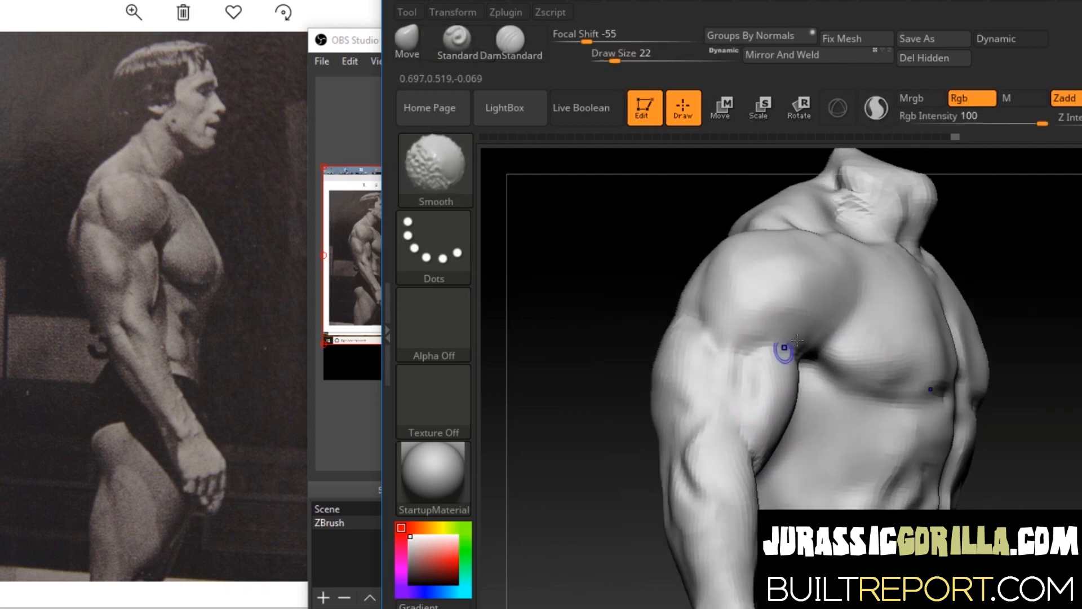
left_click_drag(1003, 344, 1037, 367)
left_click_drag(615, 417, 598, 420)
left_click_drag(700, 464, 696, 472, "shift")
left_click_drag(625, 429, 569, 422)
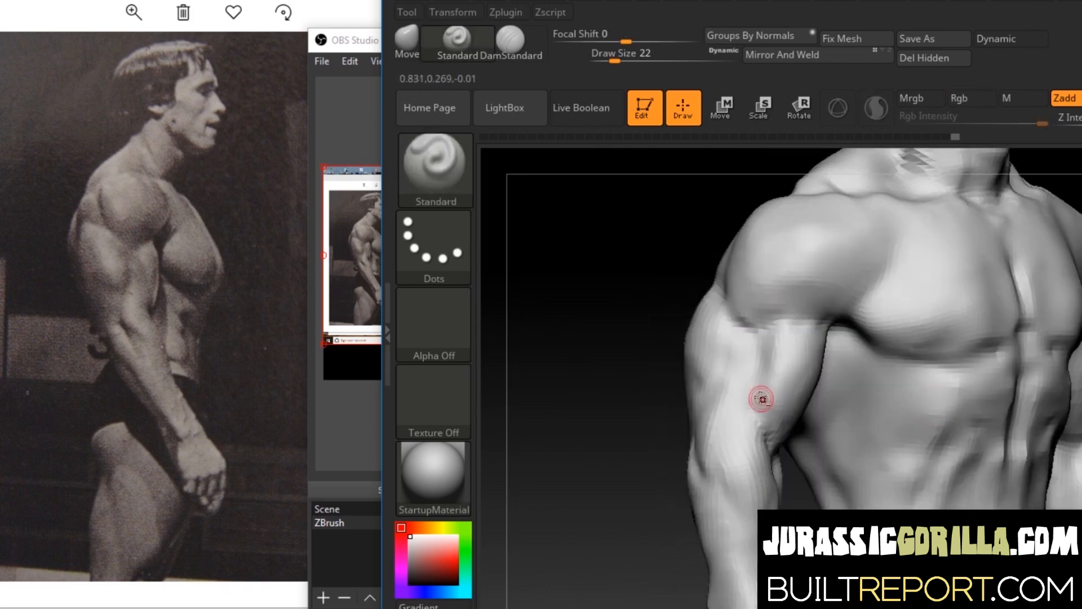
left_click_drag(940, 326, 973, 314, "shift")
left_click_drag(598, 394, 685, 387)
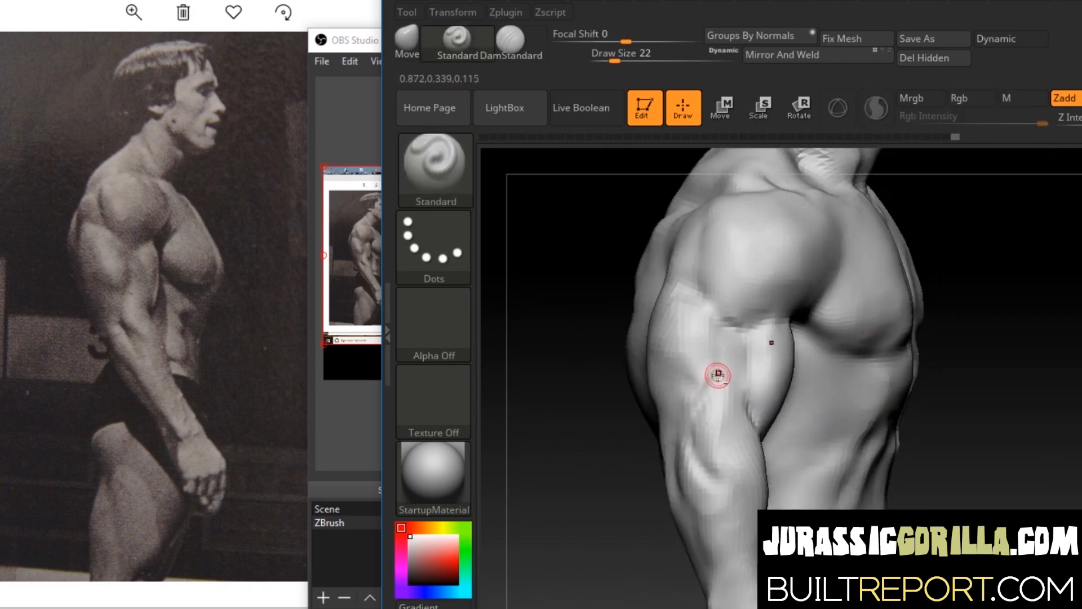
Step: Detail the outer elbow and lower triceps at draw size 22, smoothing the area around the elbow
left_click_drag(983, 286, 755, 383)
left_click_drag(597, 395, 699, 394)
left_click_drag(726, 420, 727, 413, "shift")
left_click_drag(1003, 324, 744, 390)
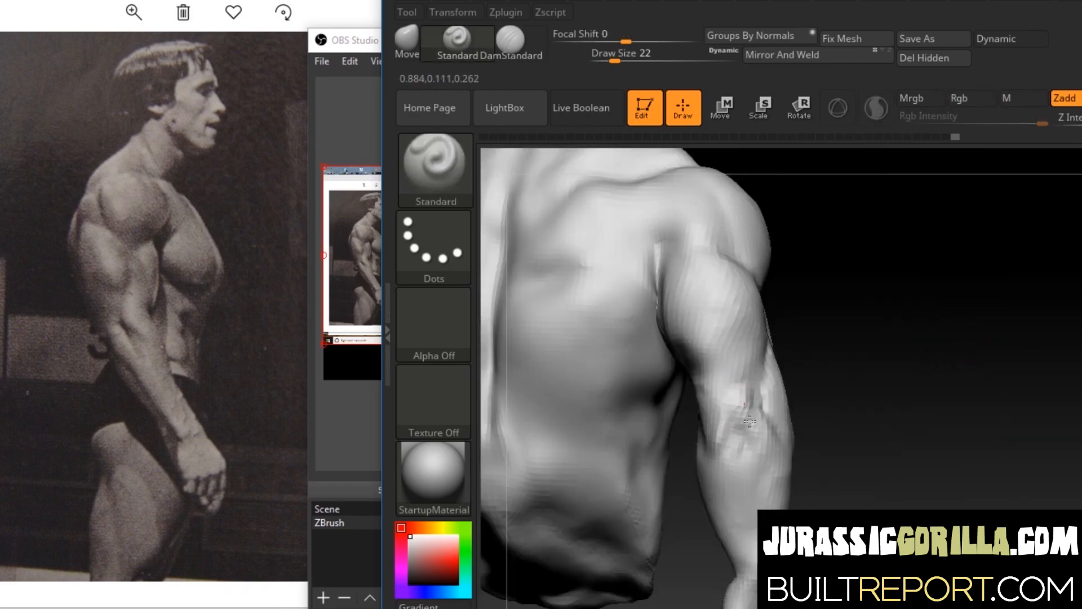
left_click_drag(908, 352, 879, 357)
left_click_drag(711, 403, 703, 423)
left_click_drag(879, 358, 795, 372)
Step: Build up the back of the upper arm and forearm at draw size 46, smoothing around the elbow
key("space")
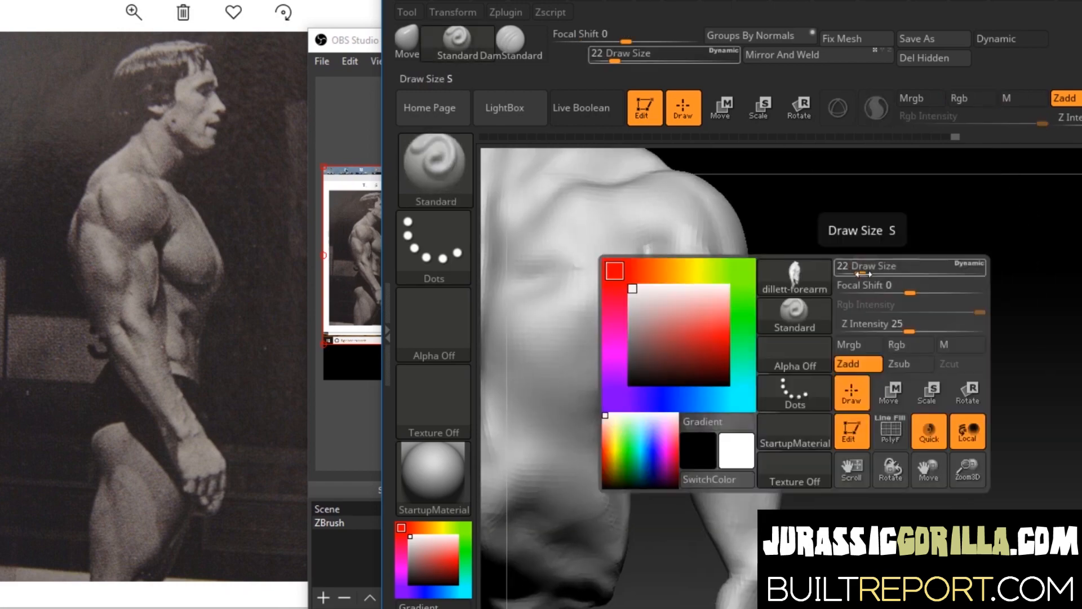
left_click_drag(852, 266, 865, 266)
left_click_drag(637, 328, 685, 389)
left_click_drag(806, 366, 975, 360)
left_click_drag(681, 449, 690, 505)
left_click_drag(705, 468, 719, 488, "shift")
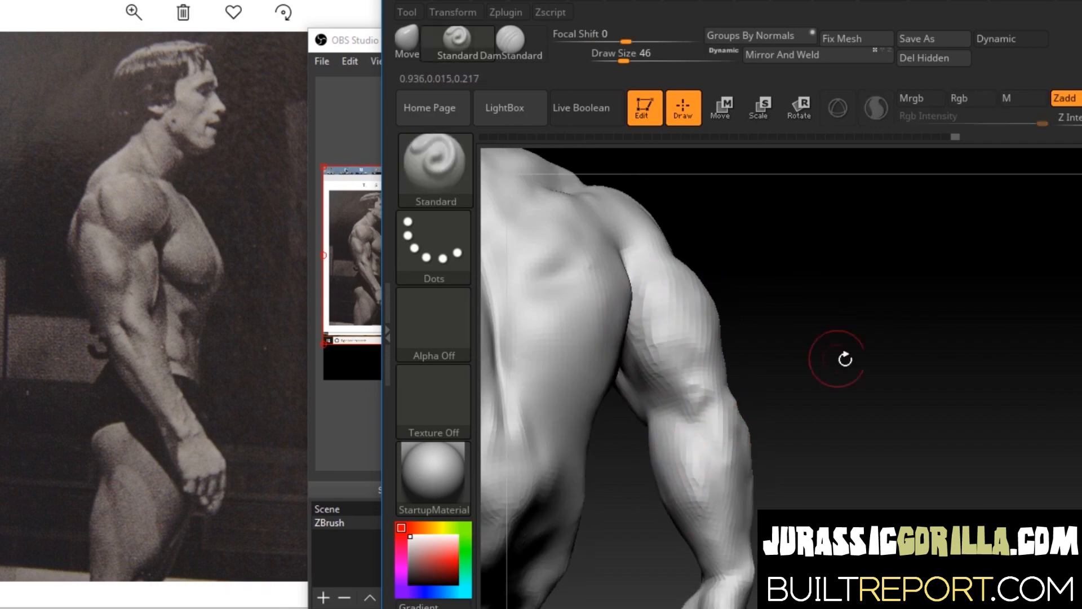
left_click_drag(980, 394, 810, 415)
Step: Adjust the side profile of the trapezius, back and arm with the Move brush at draw size 77
left_click_drag(901, 361, 1025, 281)
left_click(408, 42)
mouse_move(935, 242)
left_mouse_down()
mouse_move(996, 226)
mouse_move(887, 280)
left_mouse_up()
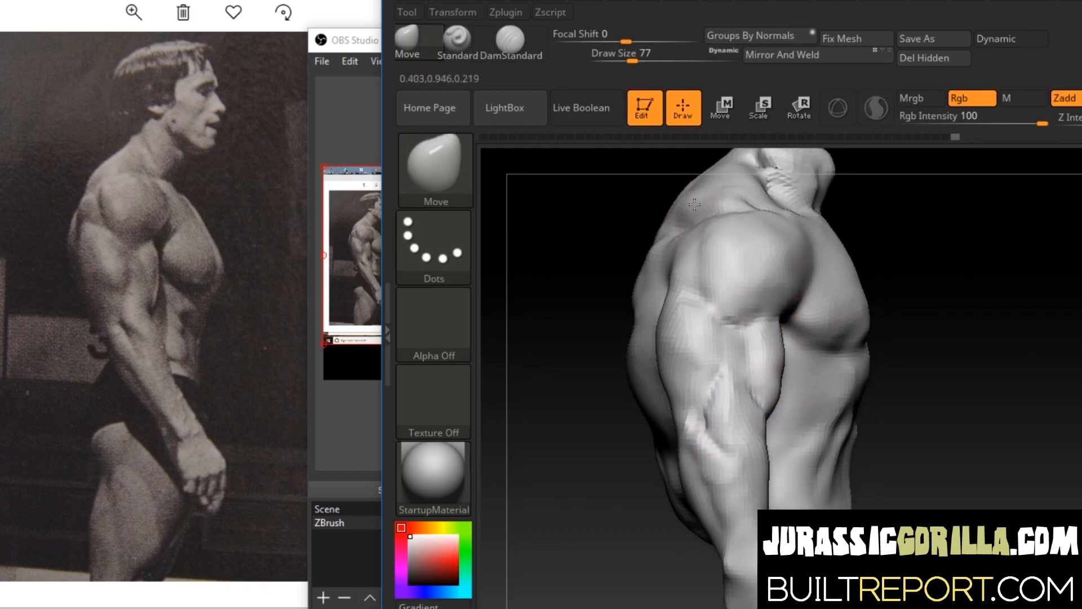
left_click_drag(569, 270, 608, 282)
mouse_move(564, 395)
left_mouse_down()
mouse_move(648, 420)
mouse_move(822, 321)
mouse_move(813, 381)
mouse_move(823, 319)
left_mouse_up()
mouse_move(1056, 194)
left_mouse_down()
mouse_move(1046, 249)
mouse_move(1034, 253)
mouse_move(1043, 270)
mouse_move(1024, 234)
mouse_move(815, 394)
left_mouse_up()
Step: Adjust the side of the abdomen with the Move brush at draw size 41, smoothing the waist
left_click(622, 58)
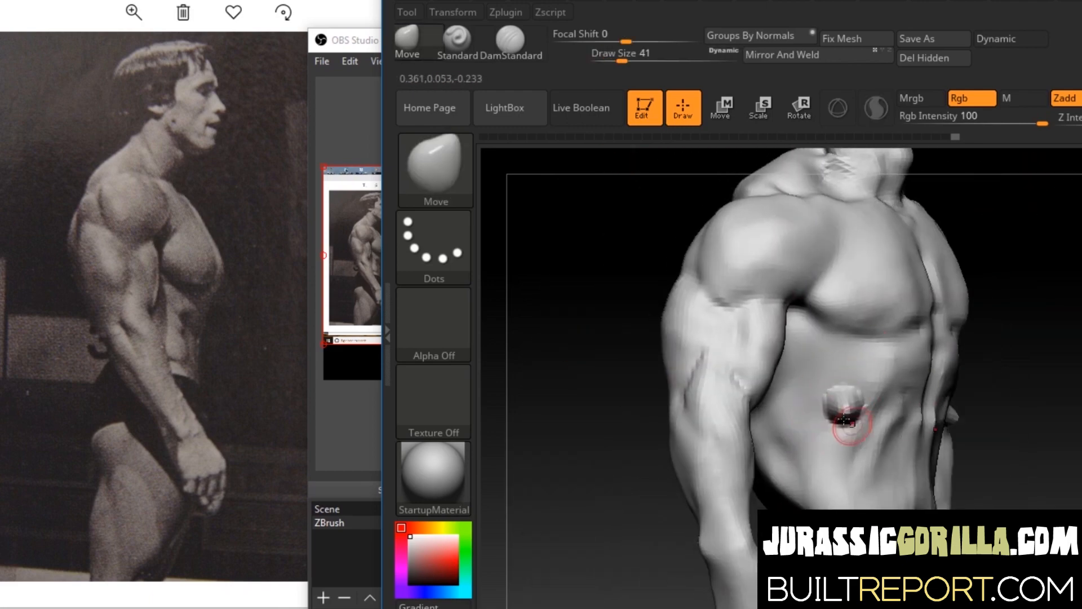
mouse_move(857, 423)
left_mouse_down()
mouse_move(792, 401)
mouse_move(846, 431)
left_mouse_up()
left_click_drag(1076, 270, 1018, 279)
left_click_drag(716, 481, 741, 490)
left_click_drag(1043, 270, 989, 282)
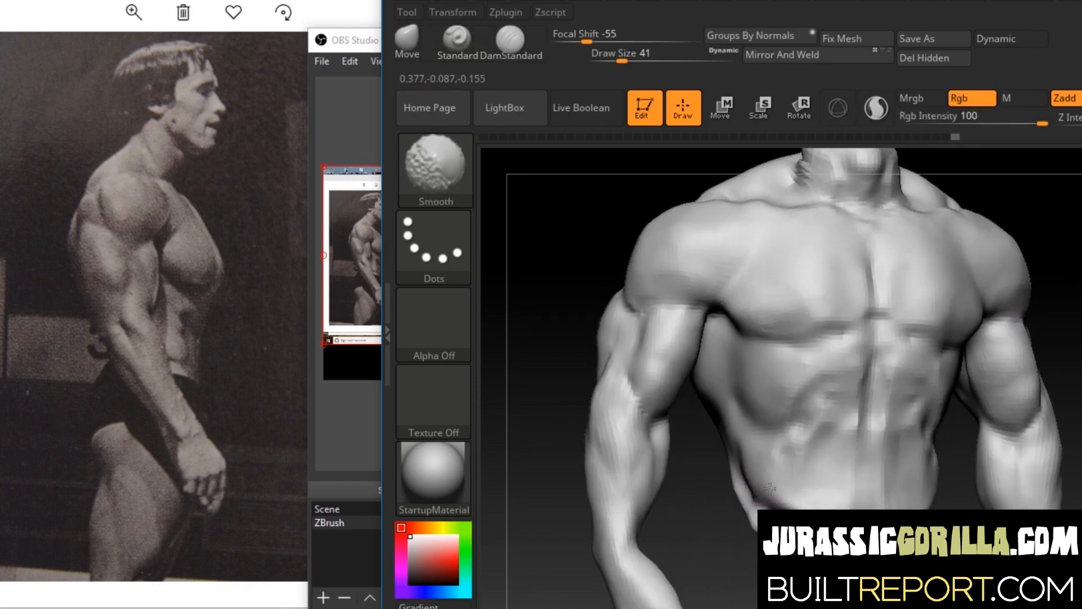
Step: Smooth the side of the rib cage, waist and outer arm, and refine their forms
left_click_drag(665, 434, 898, 302)
left_click_drag(711, 396, 738, 451, "shift")
mouse_move(535, 428)
left_mouse_down()
mouse_move(699, 465)
mouse_move(553, 439)
left_mouse_up()
mouse_move(668, 454)
left_mouse_down()
mouse_move(631, 451)
mouse_move(733, 456)
left_mouse_up()
left_click_drag(952, 378, 901, 369)
left_click_drag(1057, 230, 1022, 235)
left_click_drag(611, 400, 618, 420, "shift")
Step: Refine the elbow crease and upper forearm at draw size 39, smoothing the outer biceps
left_click_drag(668, 451, 712, 459)
left_click_drag(1034, 411, 995, 411)
left_click_drag(1027, 468, 1050, 435, "alt")
left_click_drag(1020, 476, 949, 452)
left_click_drag(1045, 383, 1047, 307)
left_click_drag(979, 349, 973, 326, "shift")
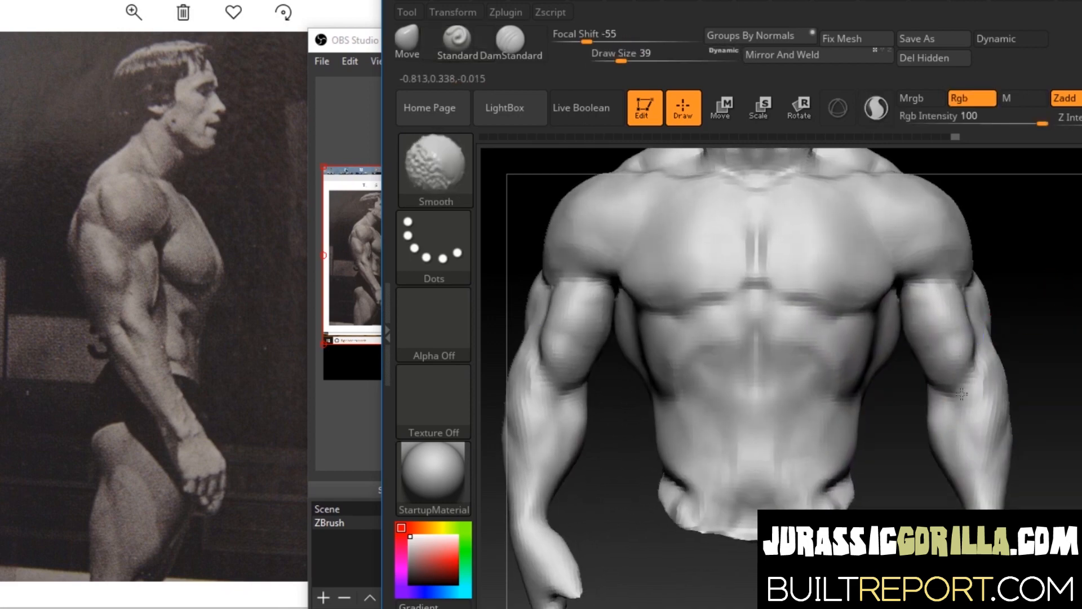
left_click_drag(1049, 349, 1063, 295)
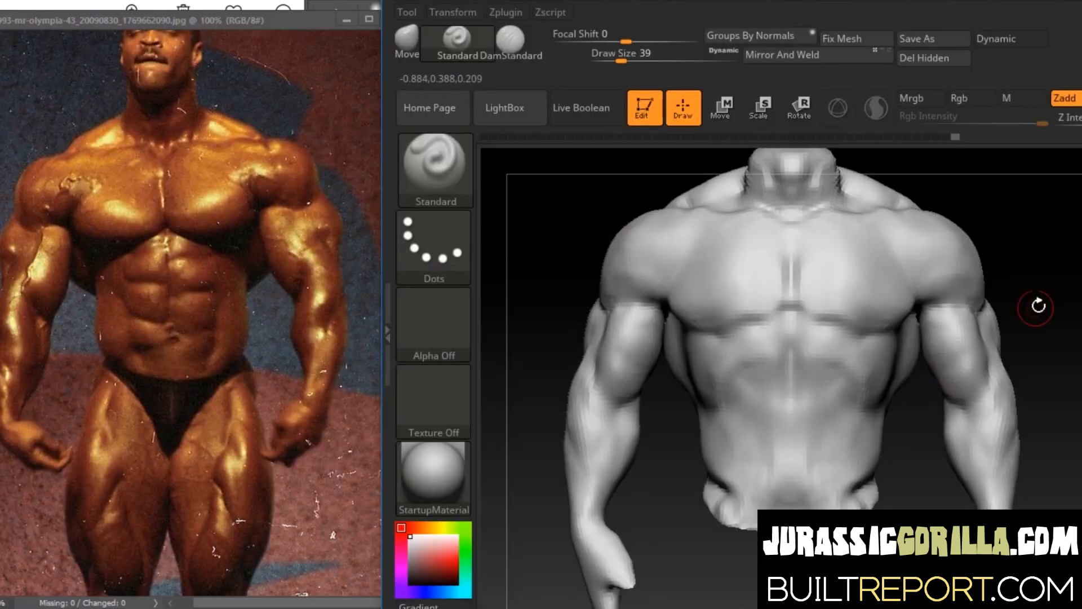
Step: Reshape the lower biceps and inner forearm contours with the Move brush at draw size 59 to match the front-view reference
left_click_drag(1038, 305, 1043, 294)
key("space")
left_click_drag(902, 335, 913, 335)
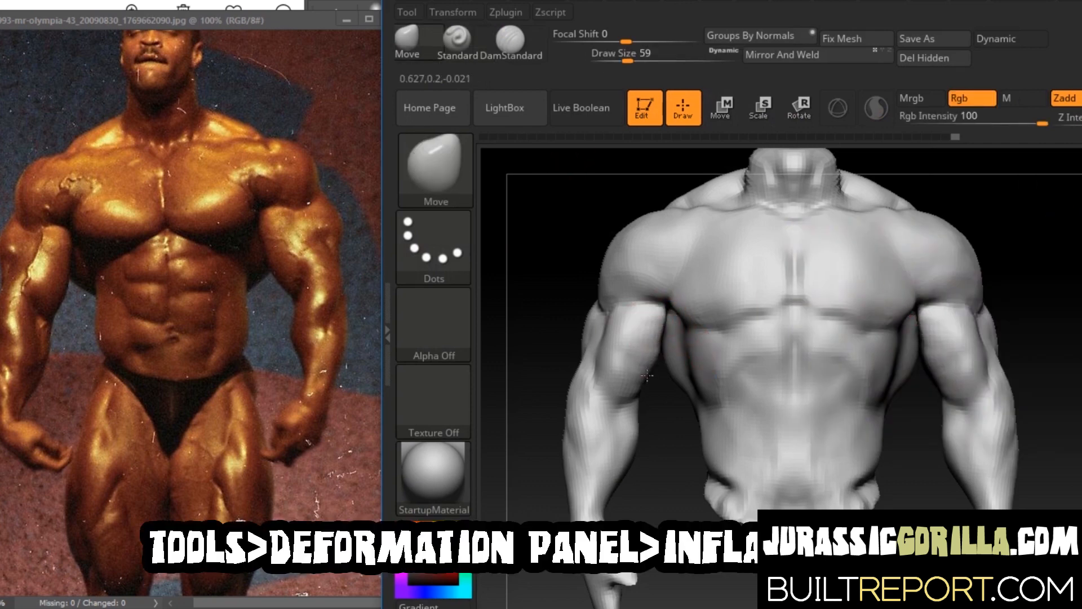
mouse_move(530, 361)
left_mouse_down()
mouse_move(789, 338)
mouse_move(540, 350)
left_mouse_up()
left_click_drag(635, 386, 645, 389)
left_click_drag(530, 338, 676, 281)
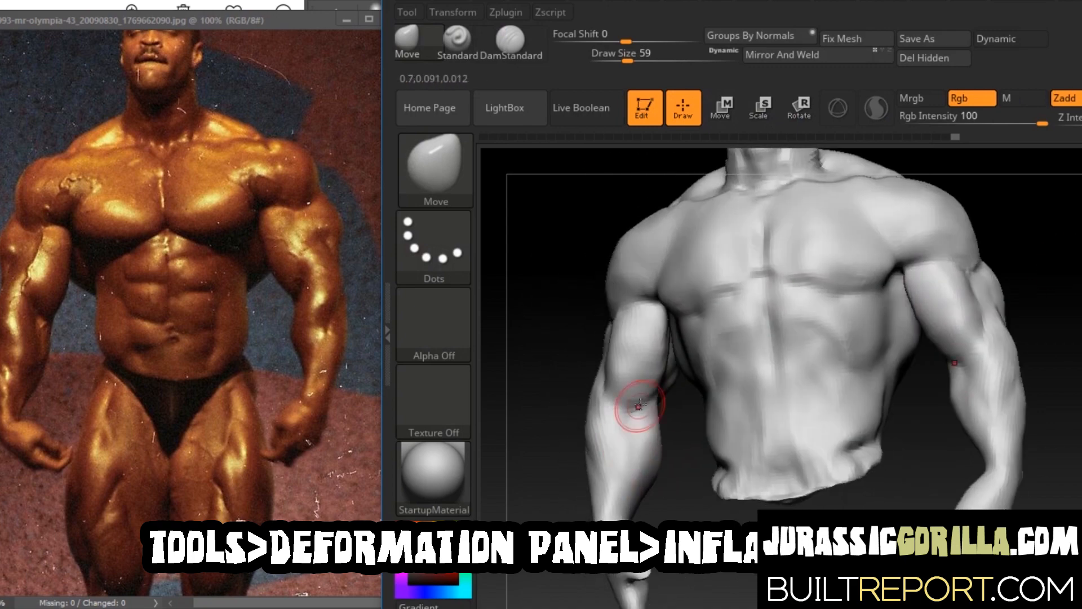
left_click_drag(541, 338, 586, 332)
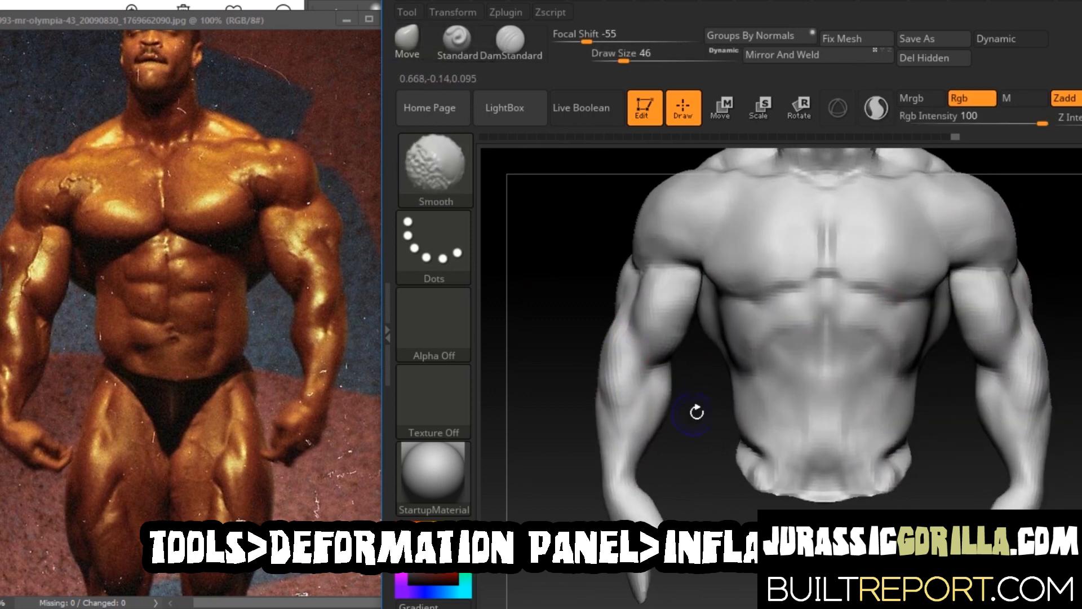
Step: Define the lower biceps edge and inner forearm at draw size 25, smoothing the forearm
key("space")
left_click_drag(1053, 218, 1067, 198)
key("space")
left_click_drag(631, 338, 641, 363)
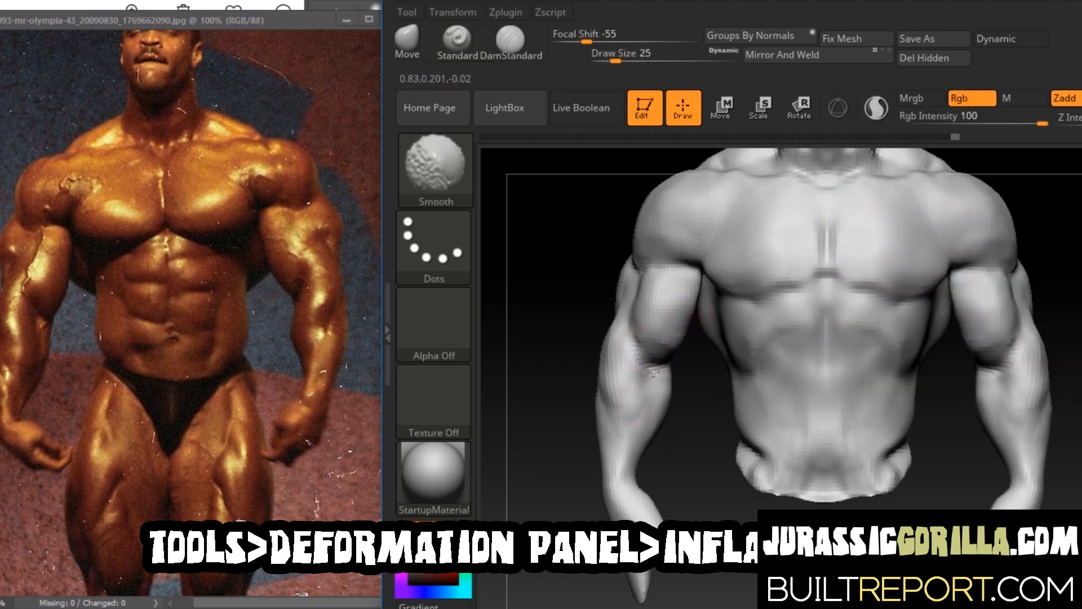
key("shift")
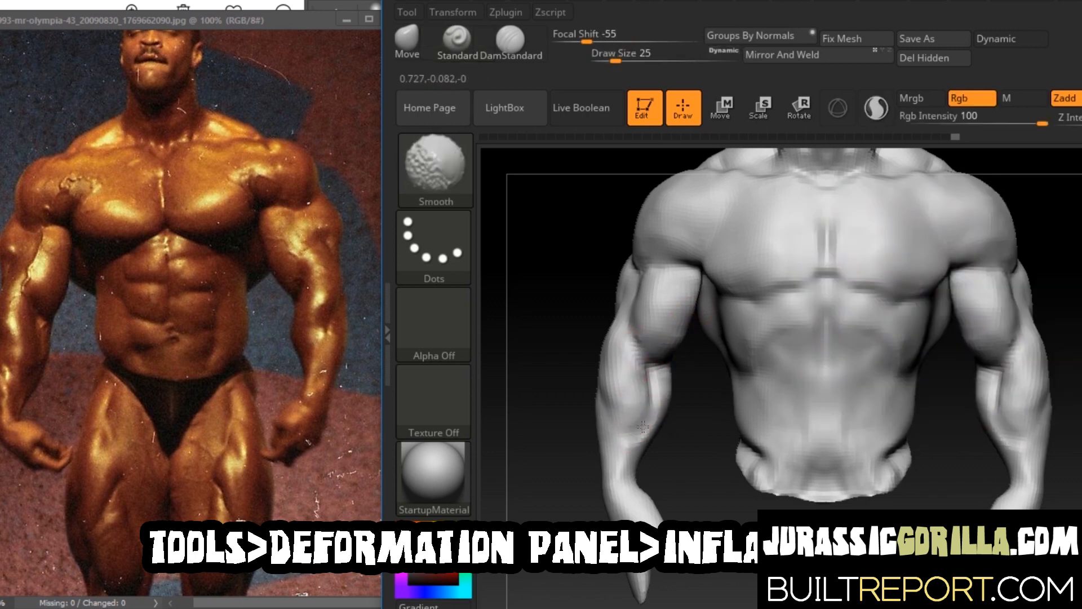
mouse_move(652, 379)
left_mouse_down("shift")
mouse_move(660, 414)
mouse_move(707, 435)
mouse_move(673, 464)
mouse_move(685, 448)
left_mouse_up("shift")
mouse_move(597, 479)
left_mouse_down()
mouse_move(606, 388)
mouse_move(591, 479)
mouse_move(654, 474)
left_mouse_up()
Step: Build up the chest muscles with the Standard brush at draw size 68, smoothing the lower and inner chest
left_click_drag(1081, 250, 1079, 338, "alt")
key("shift")
key("space")
left_click_drag(901, 293, 917, 293)
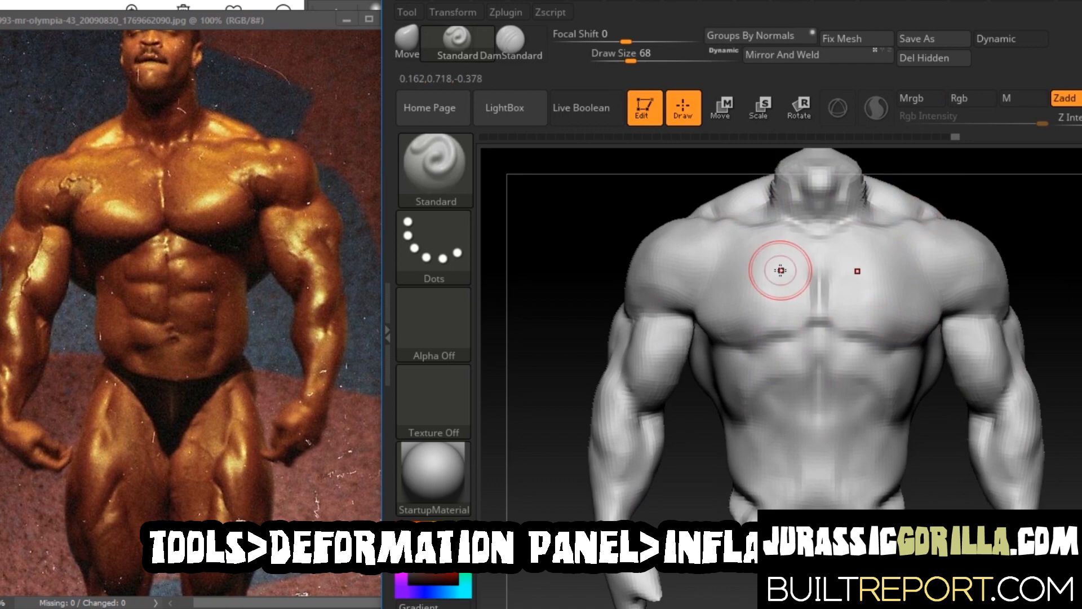
left_click_drag(564, 254, 577, 282)
left_click_drag(749, 294, 735, 330)
left_click_drag(786, 364, 758, 332, "shift")
left_click_drag(1056, 244, 1040, 195)
left_click_drag(804, 314, 786, 332, "shift")
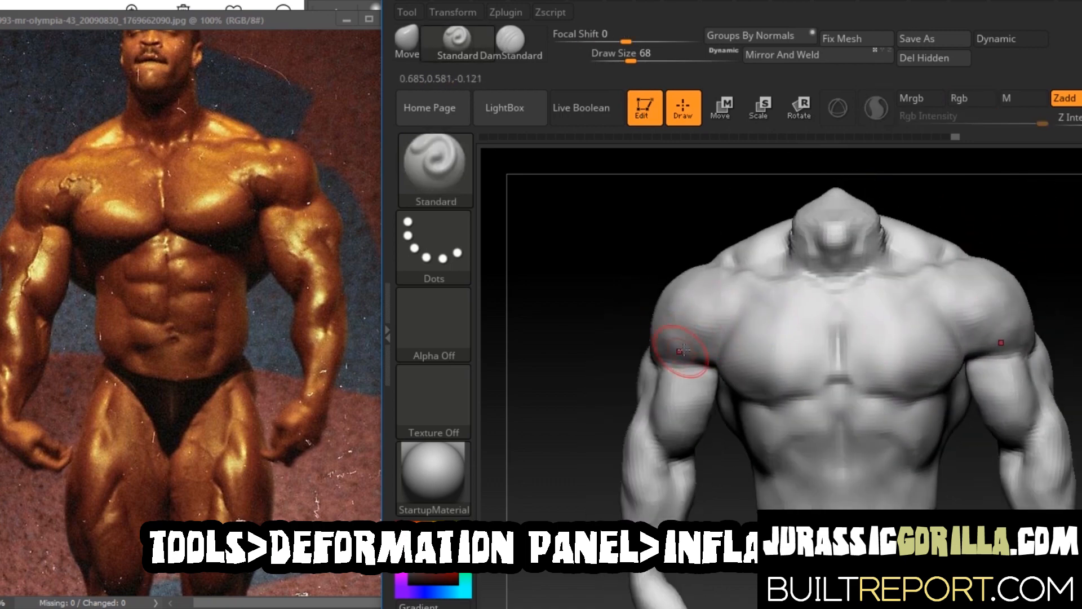
Step: Refine the chest muscles with the Standard brush at draw size 44, smoothing the inner and lower chest
left_click_drag(1042, 262, 1058, 249)
key("space")
left_click_drag(917, 248, 909, 248)
left_click_drag(1069, 224, 1078, 241)
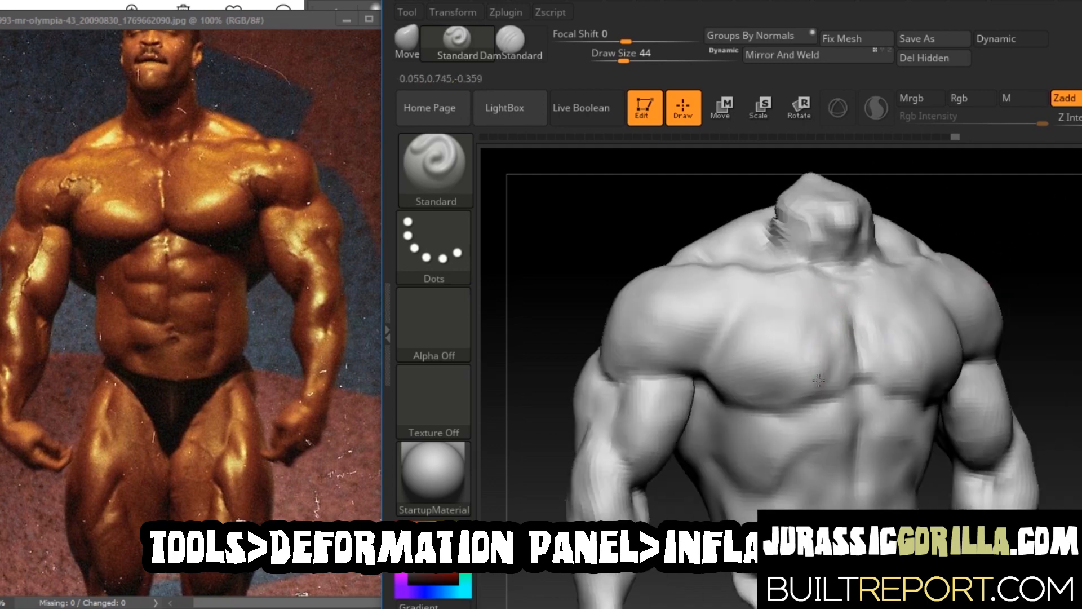
left_click_drag(847, 326, 879, 343, "shift")
left_click_drag(1057, 243, 1040, 237)
left_click_drag(756, 399, 748, 363, "shift")
Step: Reshape the lower chest with the Move brush at draw size 83 and smooth the chest edges beside the armpits
mouse_move(1059, 239)
left_mouse_down()
mouse_move(1034, 234)
mouse_move(1040, 163)
mouse_move(1012, 269)
left_mouse_up()
left_click(634, 60)
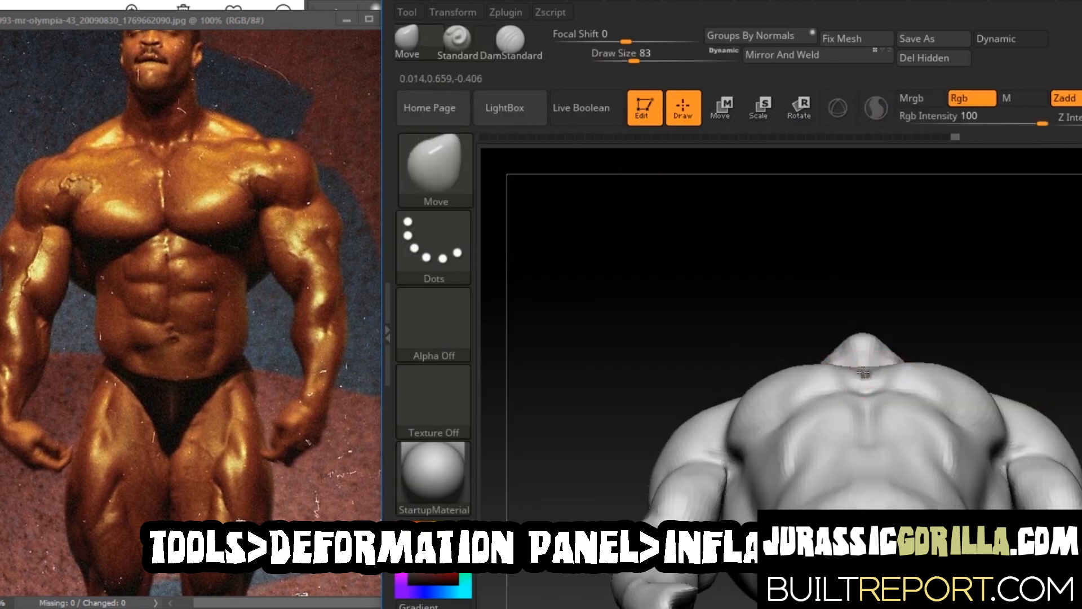
left_click_drag(940, 319, 1063, 212)
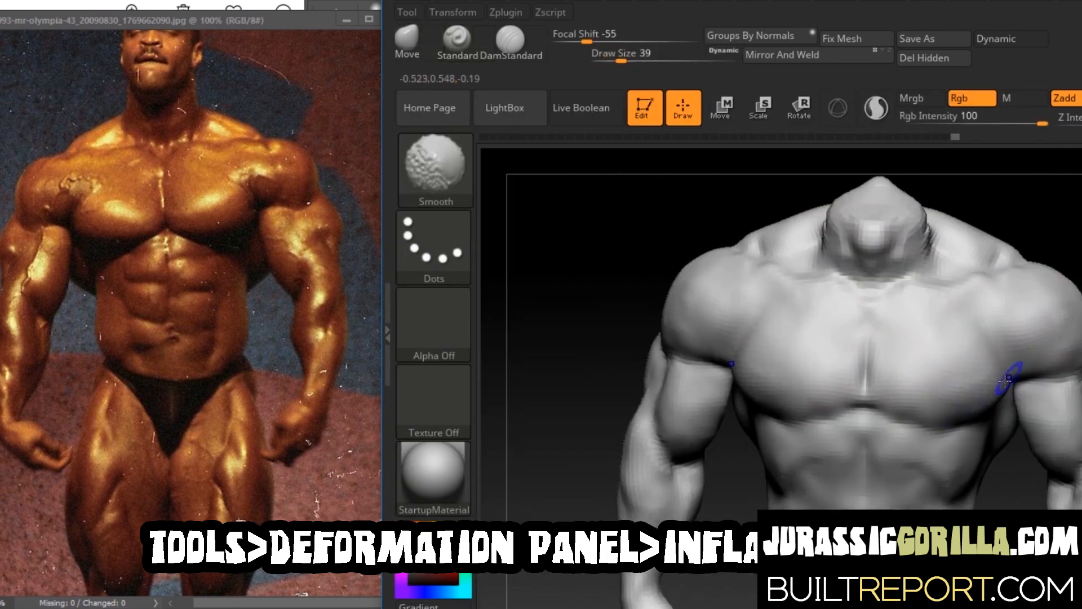
left_click_drag(1068, 270, 1073, 237)
left_click_drag(620, 381, 613, 475, "shift")
left_click_drag(1074, 271, 1073, 332)
left_click_drag(1065, 248, 1059, 299)
Step: Refine the collarbone and upper shoulder area with the Standard brush at draw size 29, smoothing the transitions
left_click(457, 42)
key("space")
left_click(979, 194)
left_click_drag(1059, 248, 1054, 282)
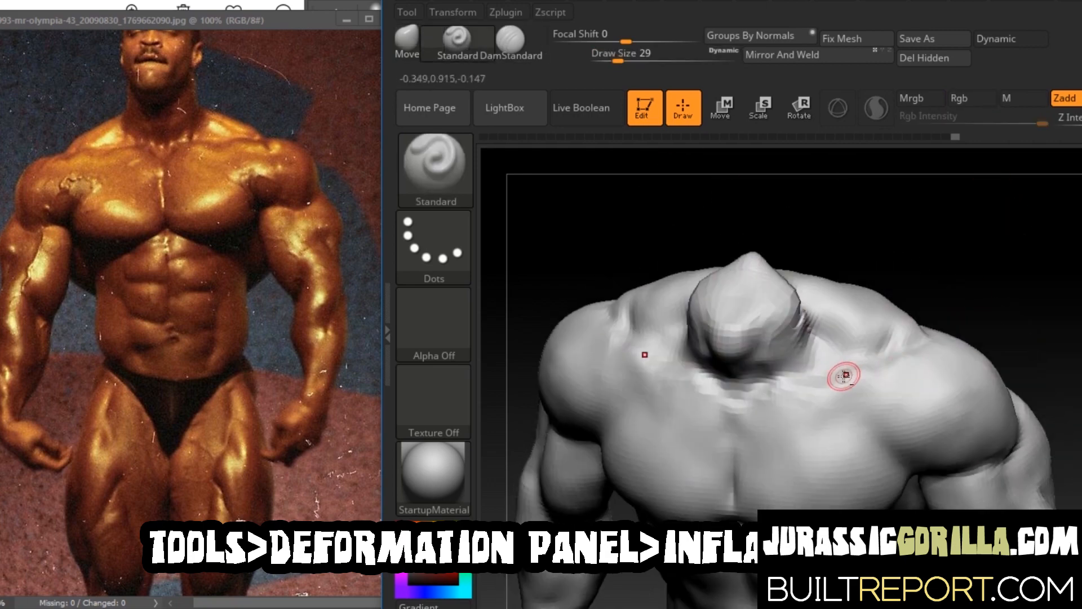
left_click_drag(981, 248, 1006, 253)
left_click_drag(570, 343, 597, 338, "shift")
mouse_move(982, 258)
left_mouse_down()
mouse_move(949, 282)
mouse_move(969, 321)
left_mouse_up()
left_click_drag(696, 355, 724, 347, "shift")
left_click_drag(958, 248, 955, 270)
left_click_drag(714, 348, 752, 341, "alt")
left_click_drag(947, 251, 929, 294)
left_click_drag(685, 420, 707, 395, "shift")
mouse_move(1028, 240)
left_mouse_down()
mouse_move(1031, 261)
mouse_move(1072, 253)
mouse_move(1078, 273)
left_mouse_up()
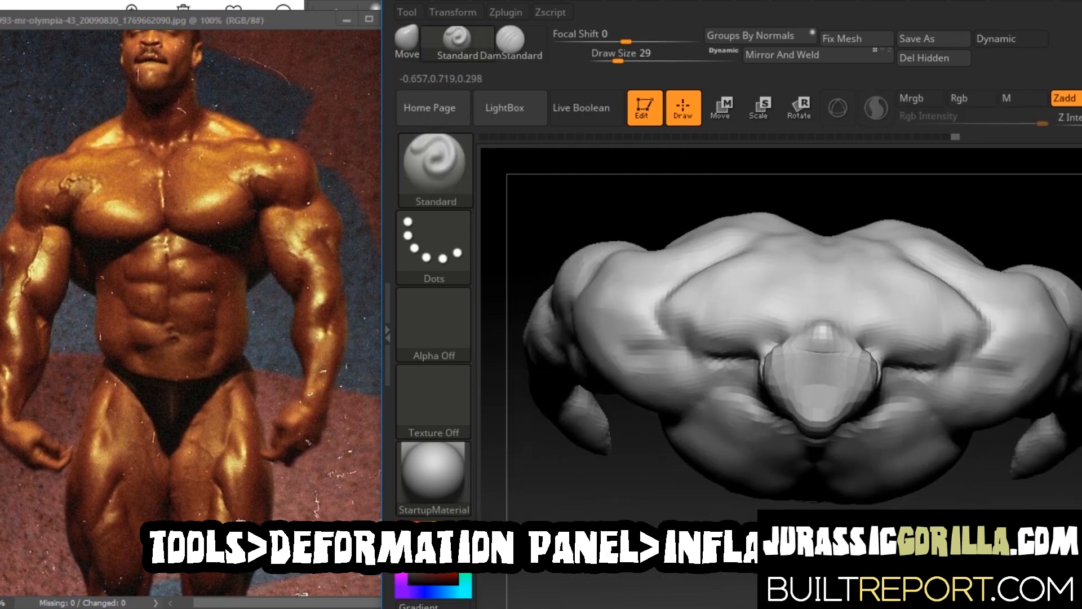
Step: Reshape the upper back and rear shoulder contours with the Move brush at draw size 108
left_click(407, 41)
key("space")
left_click_drag(807, 196, 834, 195)
left_click_drag(648, 247, 637, 288)
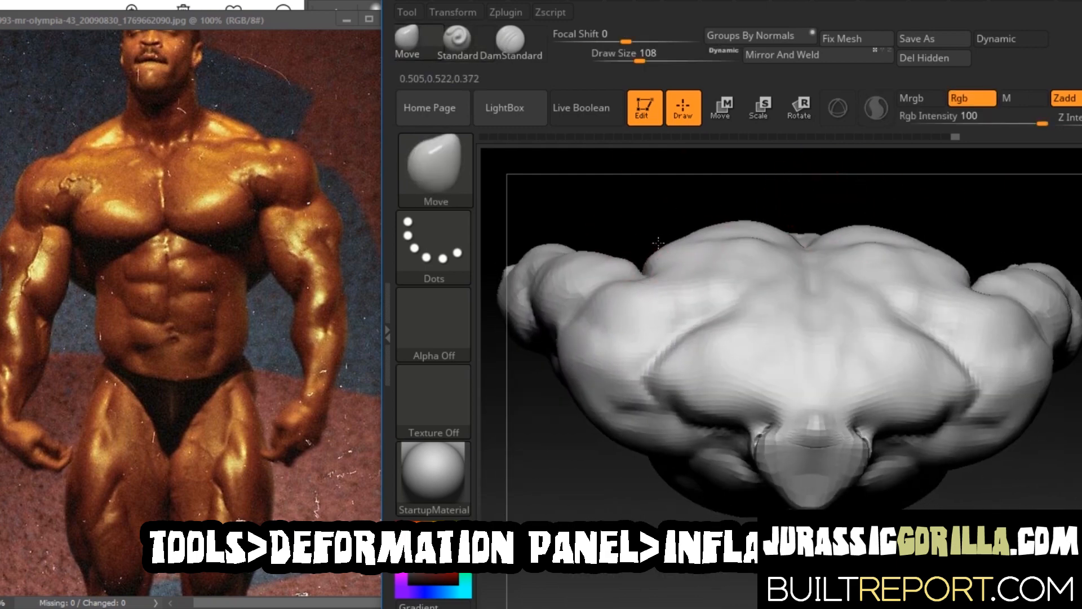
left_click_drag(989, 167, 993, 183)
left_click_drag(598, 269, 615, 282)
left_click_drag(541, 327, 555, 406)
Step: Build up the rear shoulders and upper back with the Standard brush at draw size 44, smoothing near the armpit
key("space")
left_click(457, 40)
key("space")
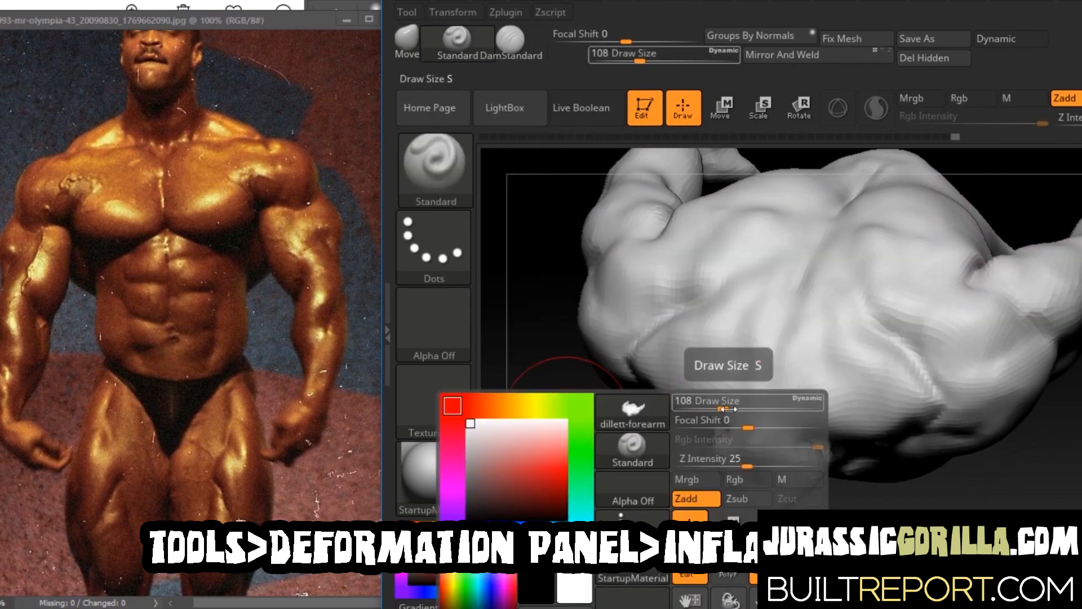
left_click_drag(724, 407, 707, 406)
left_click_drag(541, 361, 564, 333)
mouse_move(541, 395)
left_mouse_down()
mouse_move(543, 350)
mouse_move(558, 428)
left_mouse_up()
left_click_drag(989, 248, 998, 266, "shift")
left_click_drag(1055, 217, 1012, 238)
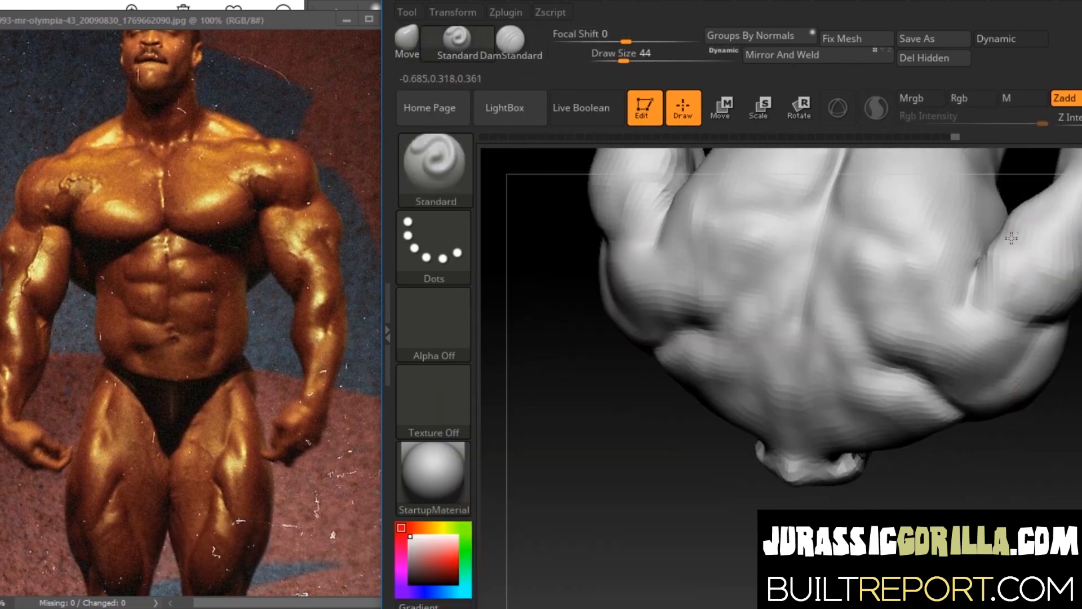
left_click_drag(556, 406, 564, 316)
mouse_move(947, 225)
left_mouse_down()
mouse_move(952, 280)
mouse_move(933, 277)
left_mouse_up()
Step: Reshape the trapezius mass around the neck base with the Move brush, starting at draw size 172
left_click(407, 40)
key("space")
left_click_drag(741, 205, 771, 205)
left_click_drag(715, 359, 715, 369)
left_click_drag(947, 226, 981, 223)
left_click_drag(763, 434, 764, 420)
left_click_drag(961, 218, 963, 189)
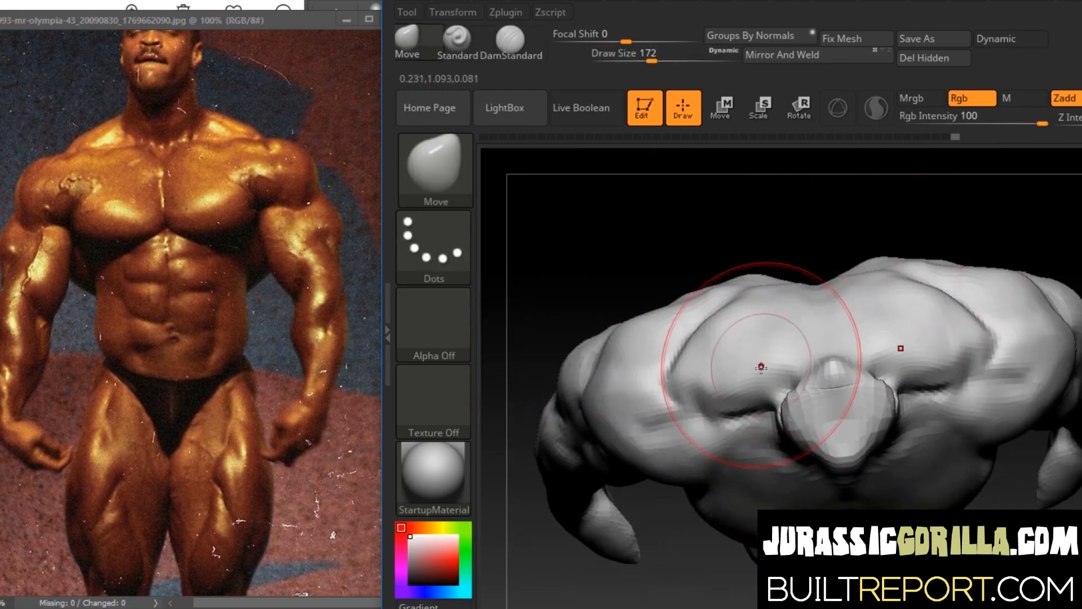
left_click_drag(761, 365, 762, 353)
left_click_drag(978, 208, 936, 210)
key("space")
left_click_drag(946, 214, 970, 215)
left_click_drag(786, 376, 787, 367)
left_click_drag(998, 247, 933, 264)
Step: Sculpt the trapezius and neck base with the Standard brush at draw size 49, smoothing the upper back
left_click(458, 41)
key("space")
left_click_drag(875, 200, 880, 200)
left_click_drag(857, 333, 845, 343)
left_click_drag(946, 236, 924, 248)
left_click_drag(789, 372, 783, 384)
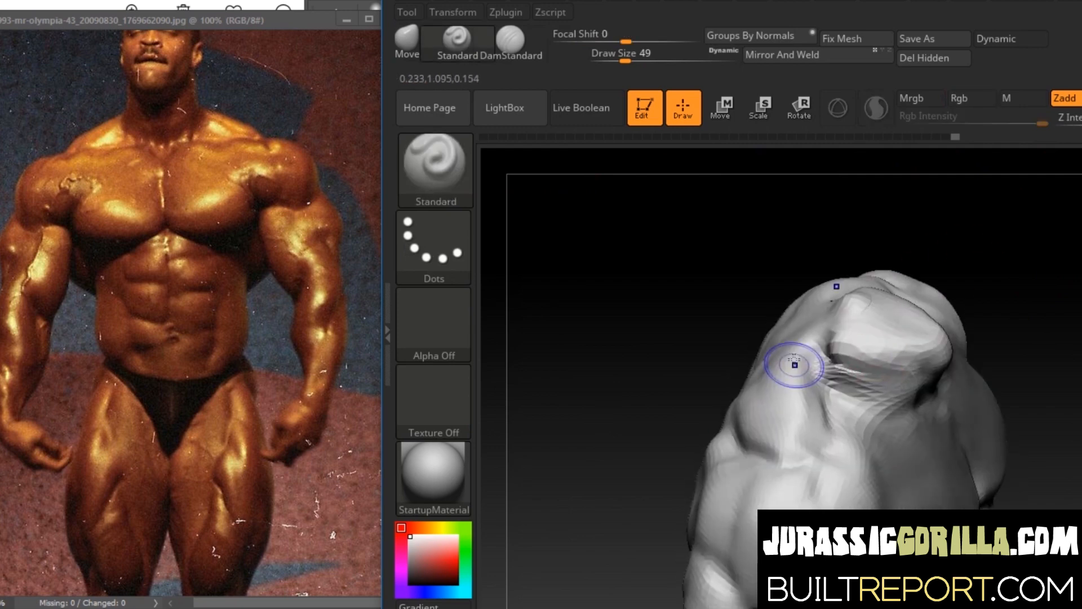
left_click_drag(676, 271, 699, 265)
left_click_drag(839, 254, 915, 333)
left_click_drag(671, 331, 679, 344, "shift")
left_click_drag(879, 270, 845, 265)
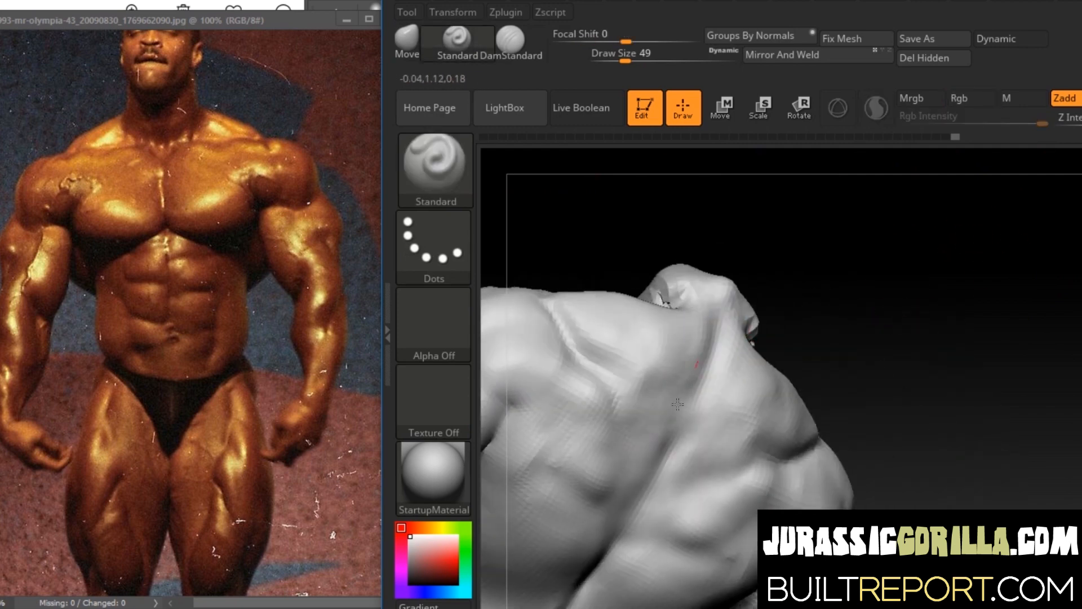
left_click_drag(644, 451, 637, 471, "shift")
mouse_move(868, 271)
left_mouse_down()
mouse_move(890, 293)
mouse_move(834, 293)
mouse_move(1007, 302)
mouse_move(998, 360)
left_mouse_up()
Step: Carve the junction between trapezius, collarbone and shoulder with the Standard brush at draw size 23, then smooth it
key("space")
mouse_move(952, 227)
left_mouse_down()
mouse_move(941, 227)
mouse_move(924, 282)
left_mouse_up()
left_click_drag(645, 378, 659, 412, "alt")
left_click_drag(924, 248, 896, 299)
left_click_drag(676, 349, 668, 362, "shift")
mouse_move(845, 220)
left_mouse_down()
mouse_move(896, 254)
mouse_move(901, 273)
left_mouse_up()
left_click_drag(683, 344, 662, 365, "shift")
left_click_drag(890, 270, 846, 293)
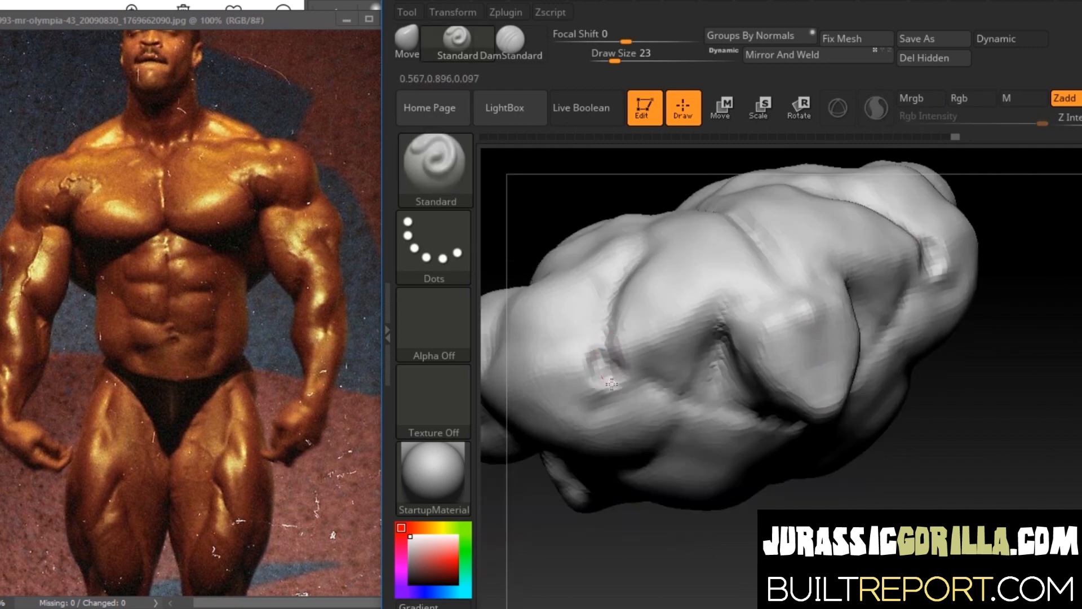
left_click_drag(607, 381, 614, 369, "shift")
left_click_drag(969, 361, 1009, 290)
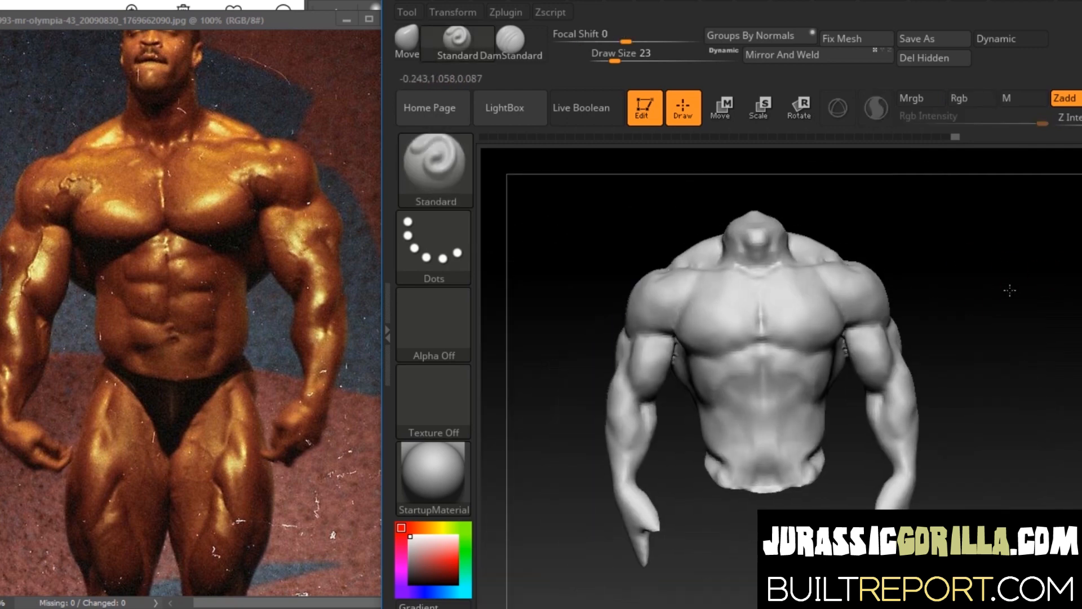
Step: Mask the torso and upper arms, leaving the forearms free, and adjust the forearms with a transpose line from the elbow
left_click_drag(961, 416, 856, 570, "ctrl")
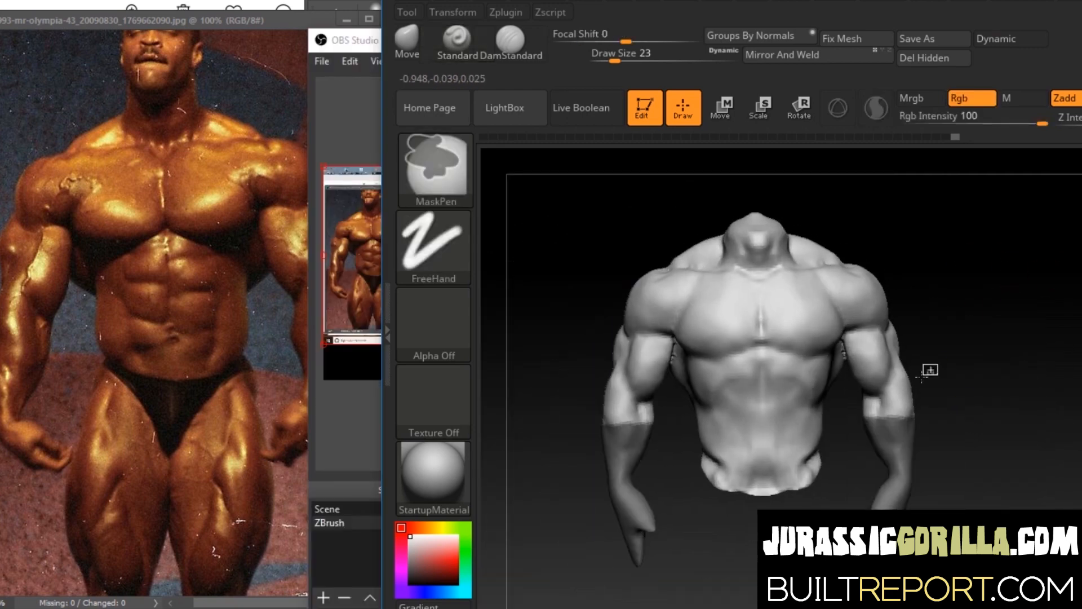
left_click_drag(922, 372, 845, 468, "ctrl")
left_click(864, 456, "ctrl")
left_click(721, 108)
left_click_drag(890, 385, 907, 491)
left_click_drag(898, 440, 899, 448)
left_click(681, 108)
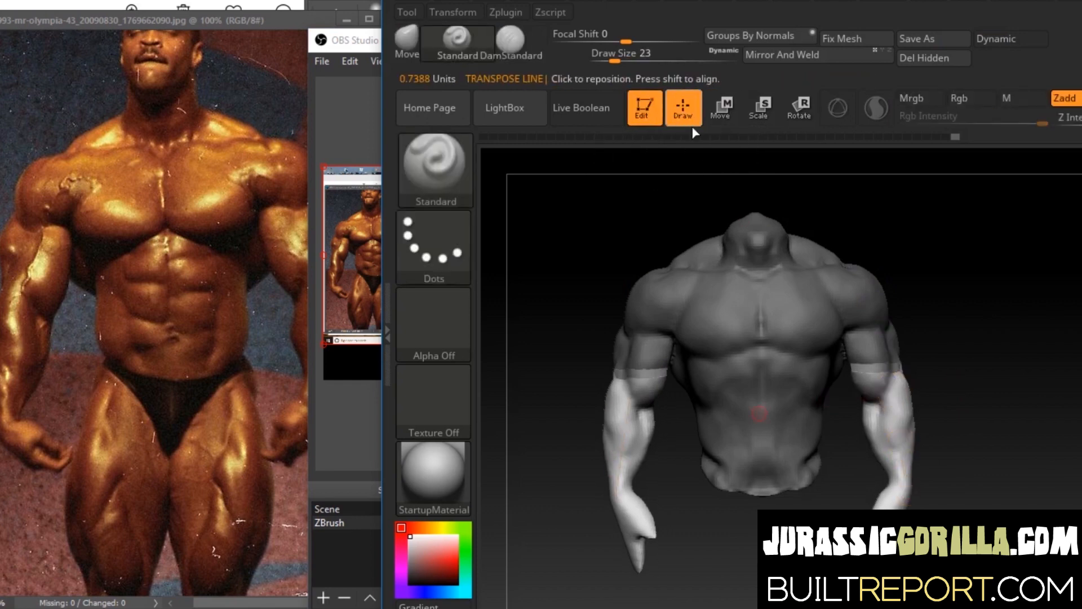
left_click_drag(944, 302, 955, 330, "ctrl")
key("ctrl+z")
key("w")
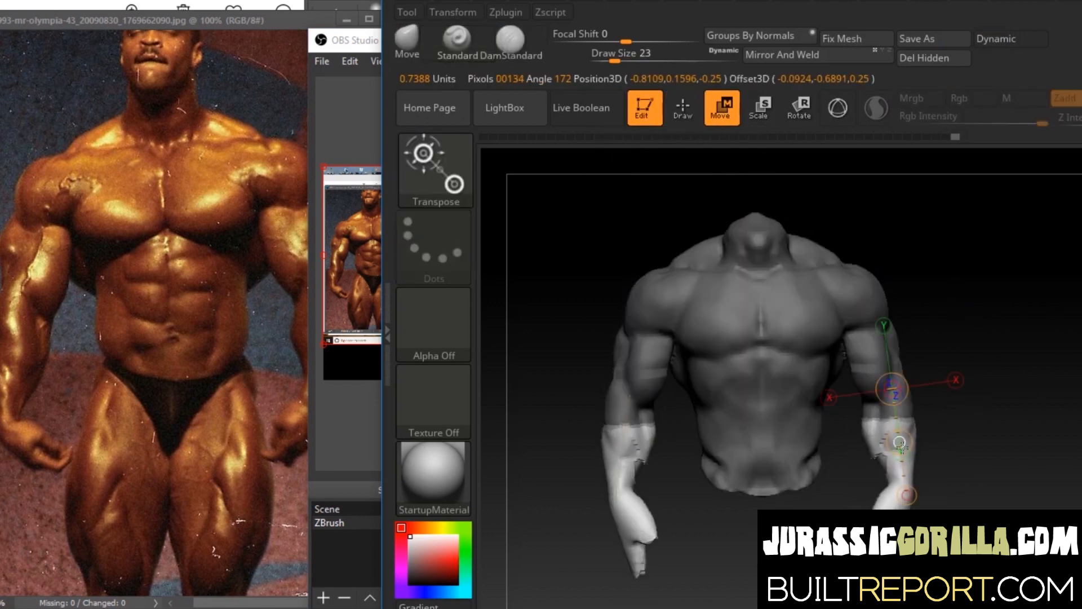
left_click_drag(896, 451, 958, 413)
key("ctrl+z")
left_click(837, 108)
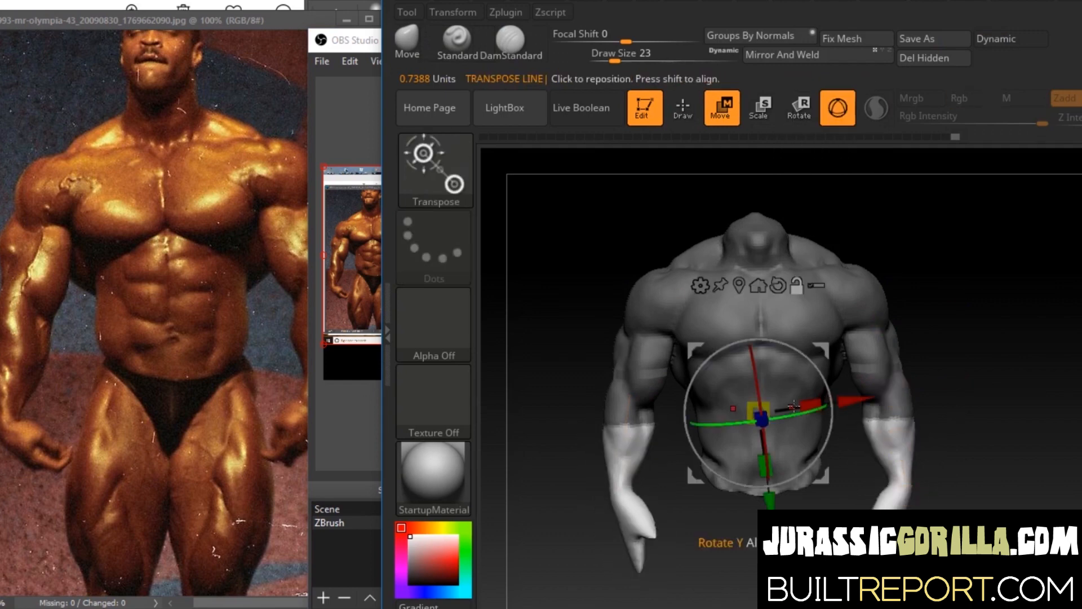
key("y")
key("y")
key("y")
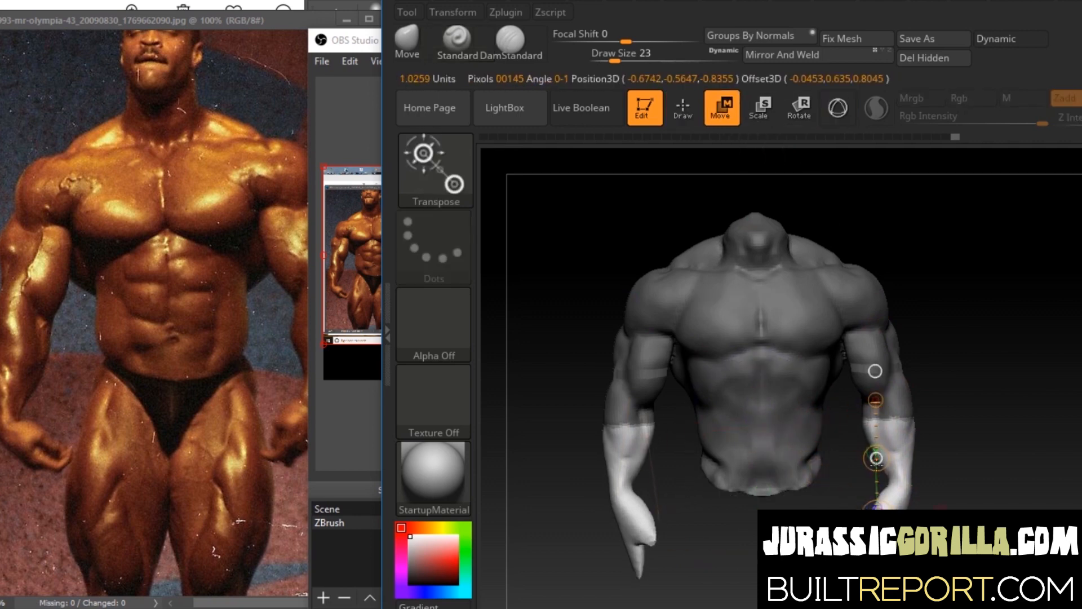
Step: Shift the unmasked forearms slightly with the transpose line, clear the mask and smooth the forearm
left_click_drag(1000, 389, 929, 382)
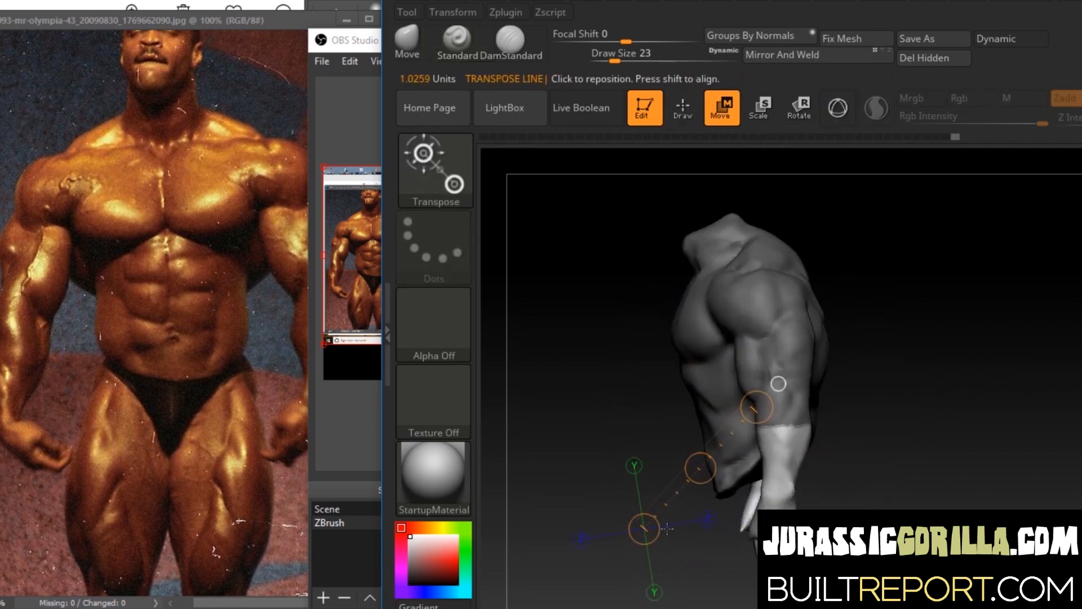
left_click_drag(762, 478, 756, 479)
left_click_drag(896, 389, 961, 398)
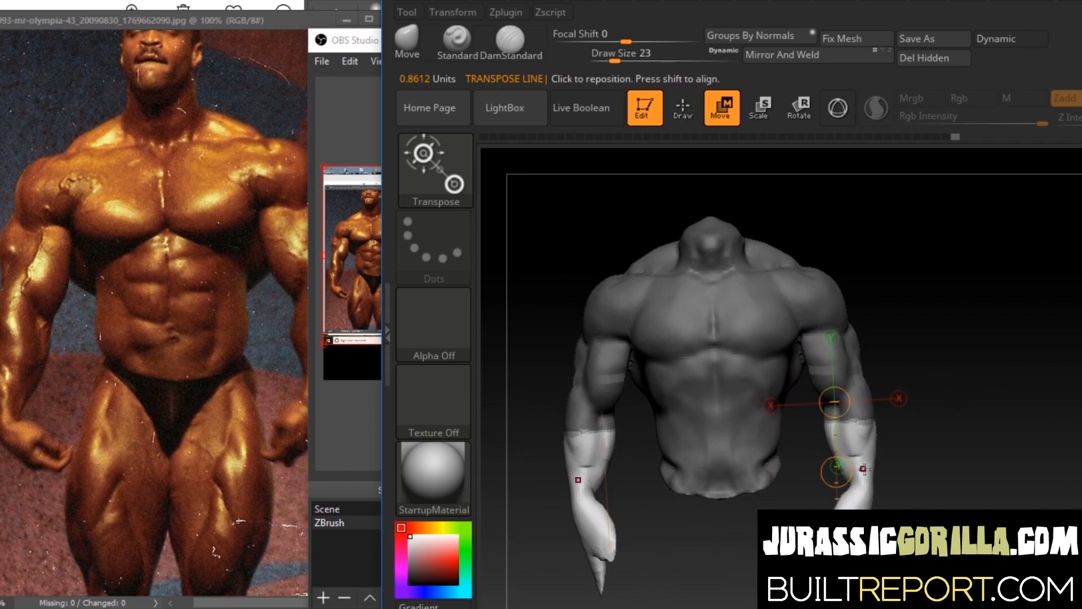
left_click(682, 107)
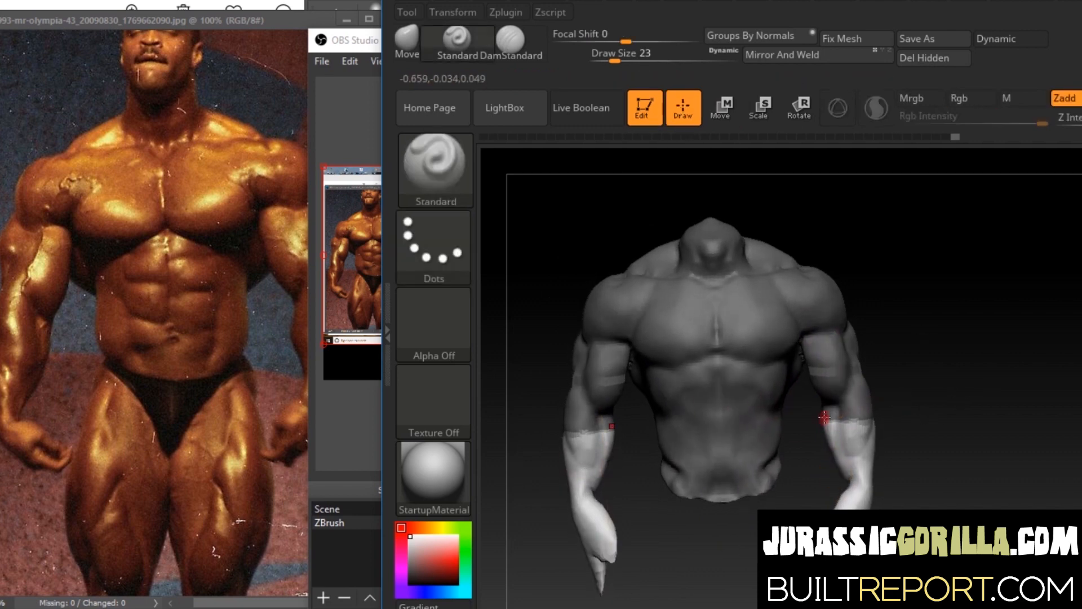
left_click_drag(807, 430, 815, 446, "ctrl")
left_click_drag(591, 479, 584, 490, "shift")
Step: Reshape the outer and inner forearm outlines with the Move brush at draw size 112 to match the front-view reference
left_click(406, 40)
key("space")
left_click_drag(910, 203, 924, 203)
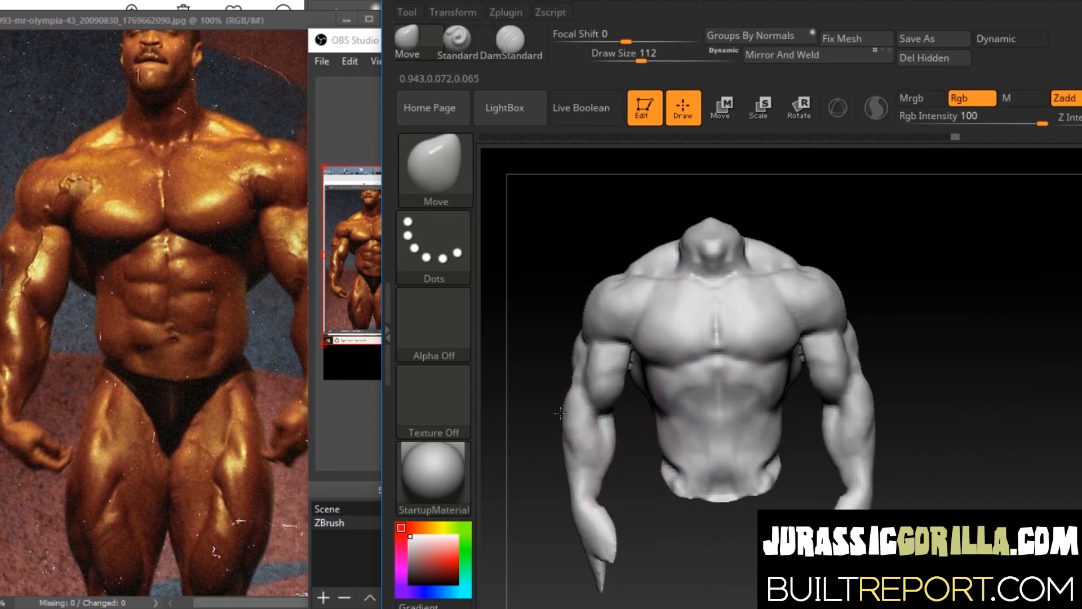
left_click_drag(563, 459, 558, 457)
left_click_drag(916, 411, 852, 406)
left_click_drag(804, 445, 811, 449)
mouse_move(842, 484)
left_mouse_down()
mouse_move(749, 491)
mouse_move(873, 428)
mouse_move(1020, 331)
mouse_move(992, 280)
left_mouse_up()
mouse_move(991, 281)
left_mouse_down("alt")
mouse_move(942, 248)
mouse_move(959, 278)
left_mouse_up("alt")
Step: Adjust the upper arm and forearm contours with the Move brush at draw size 71 and smooth the wrist area
key("space")
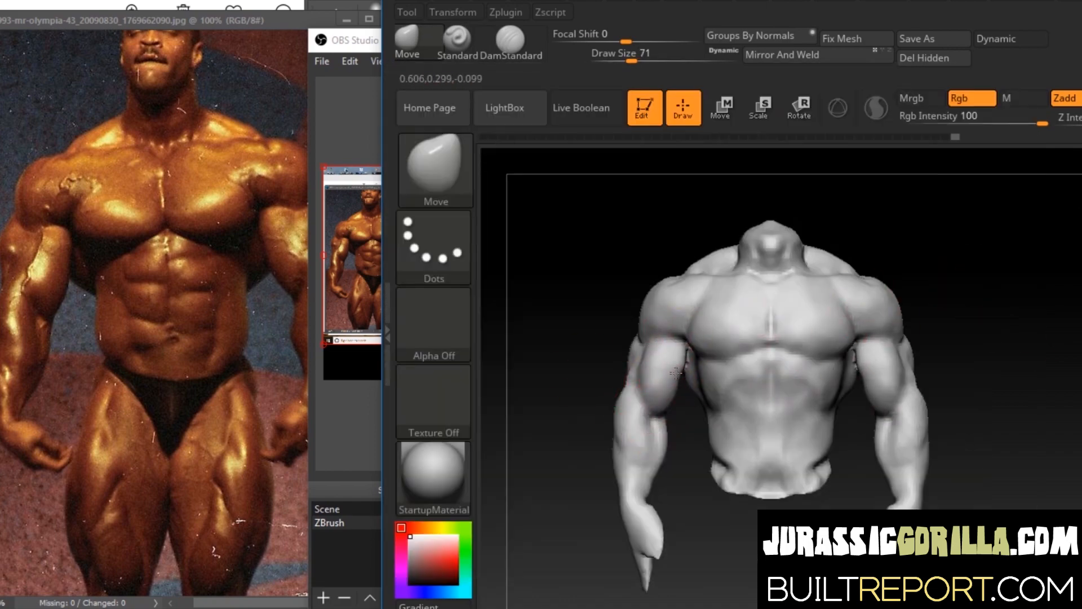
left_click_drag(952, 324, 896, 330)
left_click_drag(818, 375, 823, 379)
left_click_drag(870, 338, 732, 383)
left_click_drag(833, 431, 665, 451)
left_click_drag(597, 533, 589, 552, "shift")
Step: Fine-tune the forearm outline with the Move brush at draw size 39
mouse_move(970, 356)
left_mouse_down()
mouse_move(920, 360)
mouse_move(845, 193)
left_mouse_up()
key("s")
left_click_drag(857, 451, 847, 452)
mouse_move(890, 428)
left_mouse_down()
mouse_move(851, 428)
mouse_move(958, 419)
left_mouse_up()
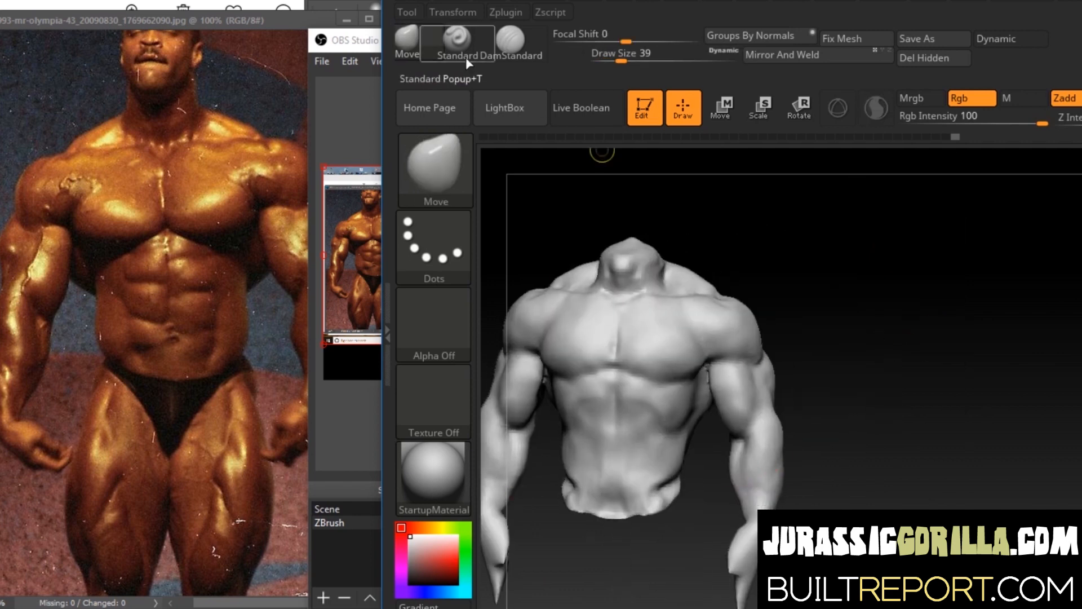
Step: Smooth the forearm and elbow surfaces from several angles, using the Standard brush at draw size 39
left_click(463, 55)
left_click_drag(760, 471, 773, 486)
left_click_drag(913, 428, 862, 425)
left_click_drag(797, 428, 804, 400, "shift")
left_click_drag(913, 429, 857, 431)
left_click_drag(794, 468, 796, 502, "shift")
left_click_drag(732, 450, 704, 462)
left_click_drag(830, 474, 830, 489, "shift")
left_click_drag(1037, 271, 1067, 273)
left_click_drag(1038, 380, 1047, 394, "shift")
left_click_drag(1077, 253, 1060, 256)
left_click_drag(913, 340, 914, 352, "shift")
mouse_move(1048, 257)
left_mouse_down()
mouse_move(1013, 255)
mouse_move(1065, 256)
mouse_move(1015, 257)
left_mouse_up()
left_click_drag(821, 406, 825, 420, "shift")
left_click_drag(1037, 256, 1009, 256)
left_click_drag(843, 404, 846, 417, "shift")
left_click_drag(891, 415, 865, 415)
mouse_move(772, 361)
left_mouse_down()
mouse_move(995, 336)
mouse_move(1020, 313)
left_mouse_up()
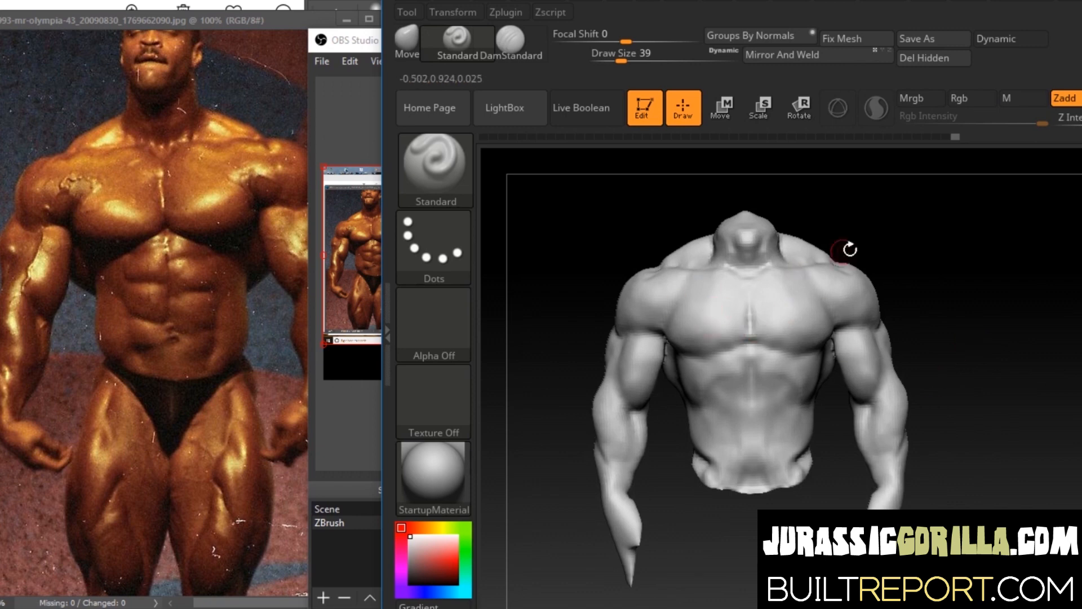
Step: Reshape the lower chest edge and the area below the armpits with the Move brush at draw size 56
left_click_drag(927, 260, 958, 244, "alt")
left_click(408, 42)
key("space")
left_click(895, 185)
left_click_drag(767, 355, 766, 364)
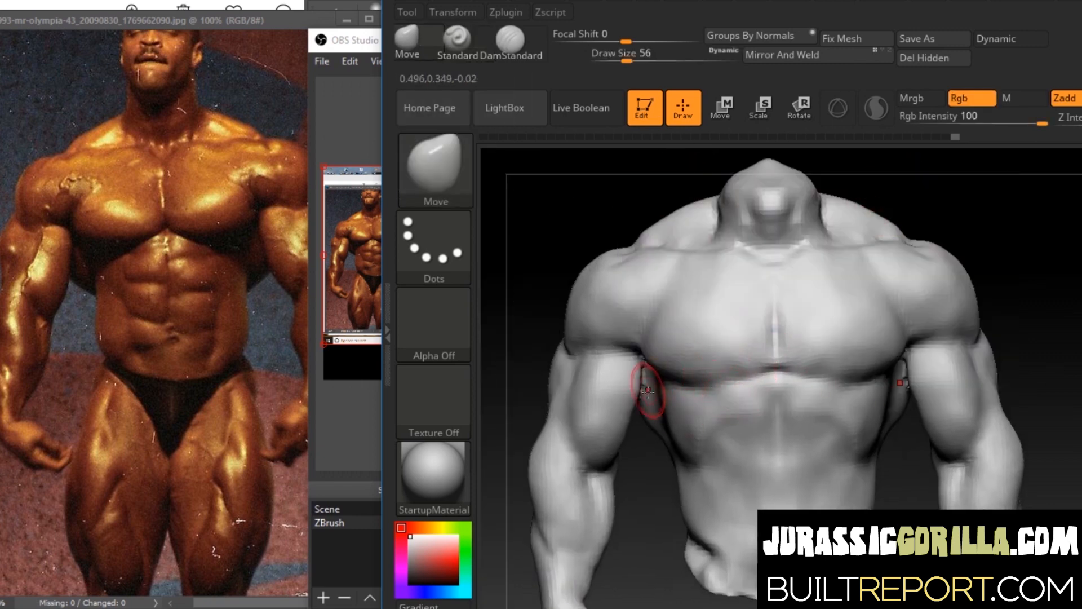
mouse_move(1048, 338)
left_mouse_down()
mouse_move(925, 332)
mouse_move(1063, 316)
mouse_move(1014, 305)
mouse_move(1079, 298)
mouse_move(1035, 280)
left_mouse_up()
Step: Mask the whole body except the hands and activate Rotate
left_click_drag(883, 495, 975, 586, "alt")
left_click(986, 541, "ctrl")
left_click(799, 108)
left_click_drag(900, 521, 922, 537)
mouse_move(1037, 479)
left_mouse_down()
mouse_move(936, 481)
mouse_move(1037, 479)
left_mouse_up()
left_click_drag(925, 513, 952, 529)
key("ctrl+z")
mouse_move(611, 465)
left_mouse_down()
mouse_move(669, 397)
mouse_move(627, 546)
left_mouse_up()
left_click_drag(618, 508, 643, 535)
key("ctrl+z")
left_click_drag(610, 481, 617, 556)
key("ctrl+z")
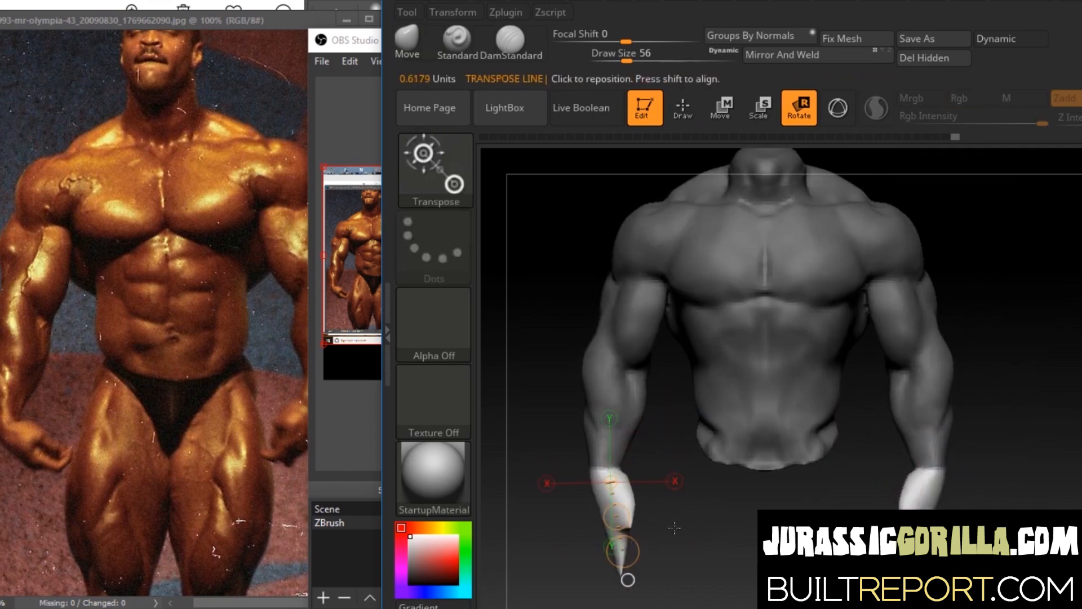
Step: Rotate the unmasked hands inward at the wrists with a transpose line, reposition them with Move, and return to Draw mode
left_click_drag(681, 572, 669, 578)
double_click(1080, 333)
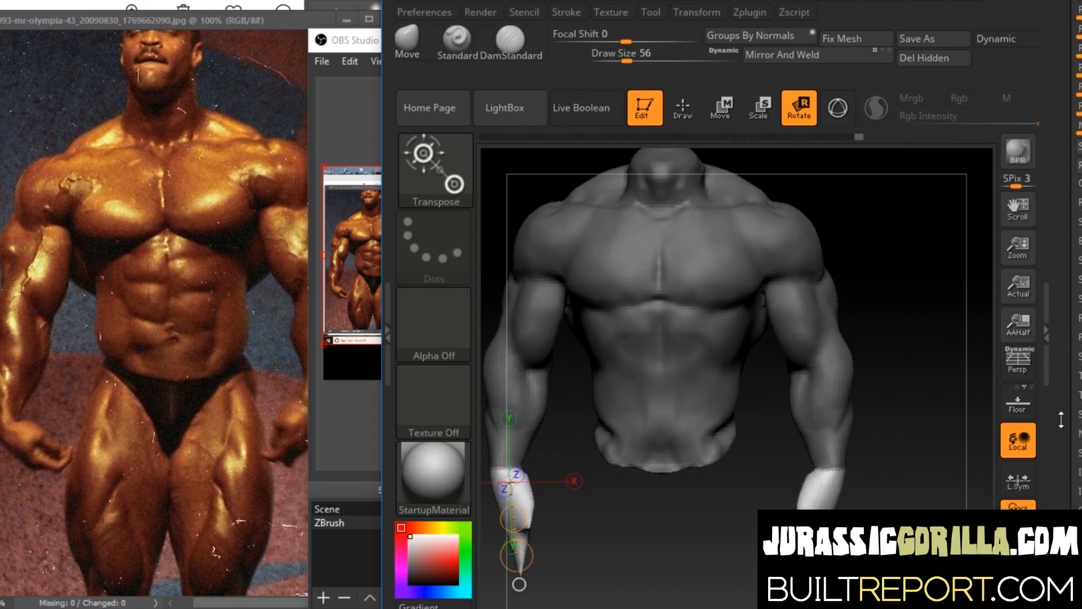
key("ctrl+z")
mouse_move(906, 407)
left_mouse_down()
mouse_move(883, 472)
mouse_move(898, 477)
left_mouse_up()
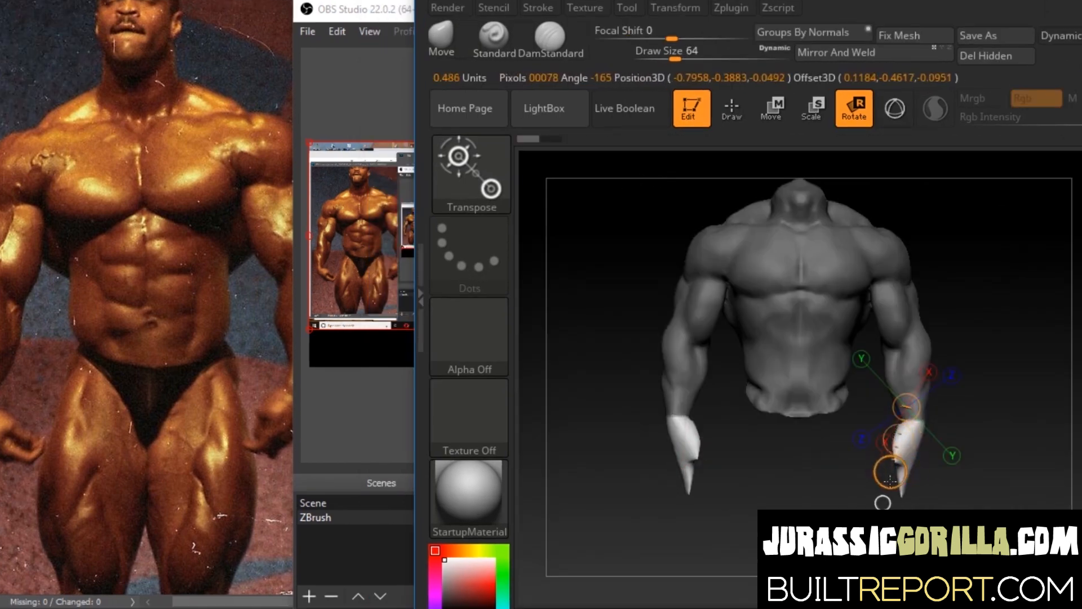
mouse_move(899, 477)
left_mouse_down()
mouse_move(834, 449)
mouse_move(817, 454)
left_mouse_up()
key("w")
left_click_drag(904, 441, 910, 449)
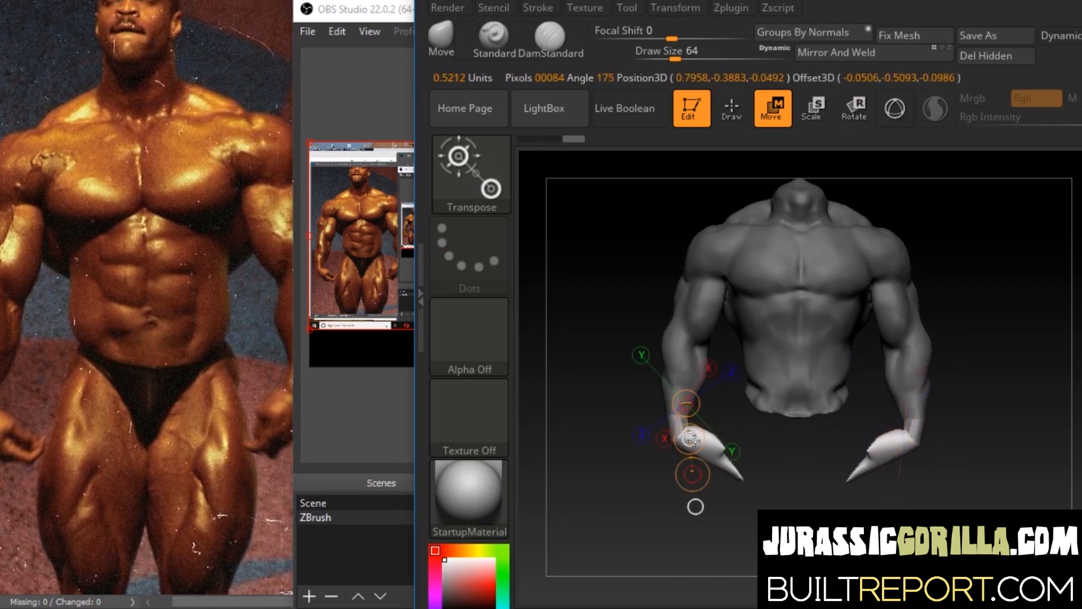
key("q")
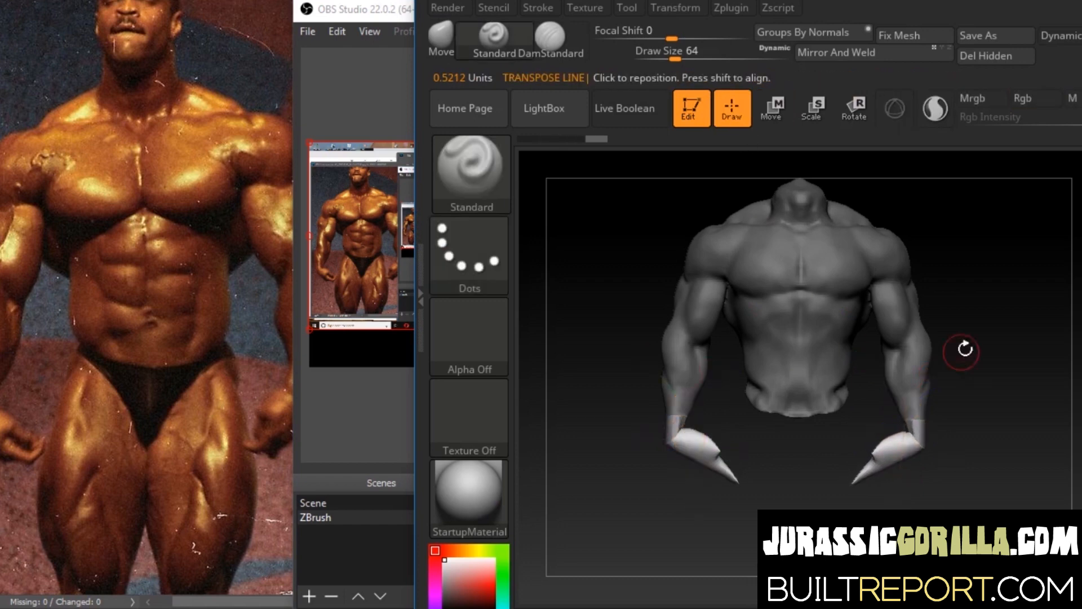
Step: Clear the mask and reshape the hands into inward-curling forms with the Move brush at draw size 64, smoothing the wrists
left_click_drag(964, 350, 952, 417, "alt")
left_click_drag(739, 505, 833, 474, "shift")
mouse_move(789, 479)
left_mouse_down("ctrl")
mouse_move(760, 507)
mouse_move(737, 506)
mouse_move(779, 485)
mouse_move(758, 485)
mouse_move(738, 463)
left_mouse_up("ctrl")
left_click(441, 36)
mouse_move(800, 479)
left_mouse_down()
mouse_move(772, 477)
mouse_move(761, 446)
left_mouse_up()
mouse_move(768, 491)
left_mouse_down("shift")
mouse_move(789, 483)
mouse_move(851, 496)
mouse_move(812, 501)
mouse_move(800, 484)
mouse_move(747, 469)
left_mouse_up("shift")
mouse_move(783, 493)
left_mouse_down()
mouse_move(797, 493)
mouse_move(802, 469)
mouse_move(811, 471)
left_mouse_up()
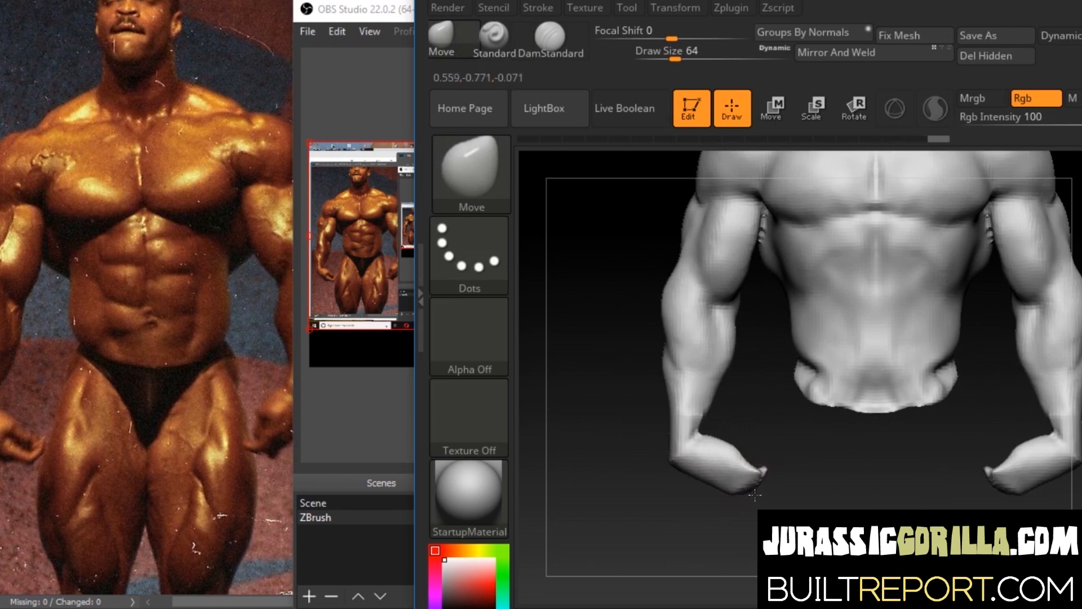
left_click_drag(688, 464, 675, 463, "shift")
Step: Push out the outer forearm contour and adjust the wrist with the Move brush at draw size 97
key("space")
left_click_drag(759, 324, 768, 324)
left_click_drag(669, 405, 659, 405)
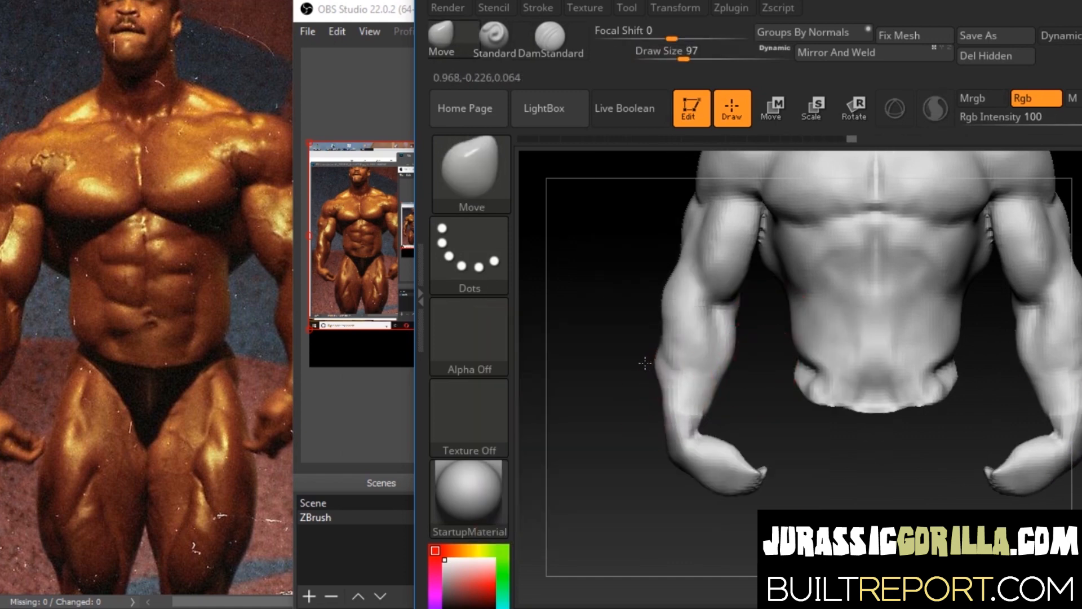
left_click_drag(702, 423, 705, 423)
left_click_drag(609, 440, 766, 439)
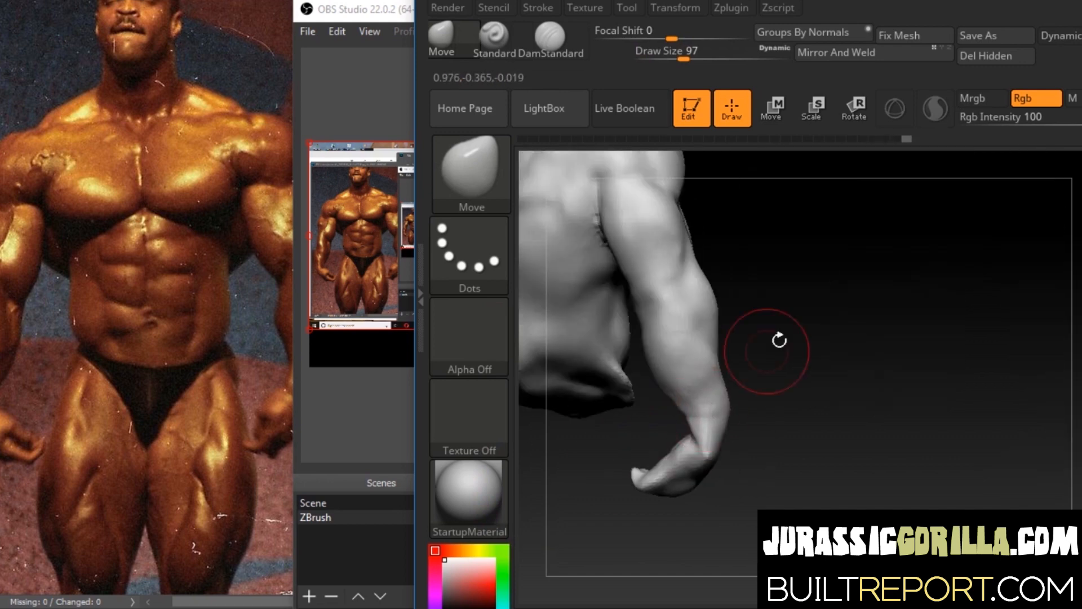
Step: Refine the forearm, wrist and hand shapes from several angles with the Move brush at draw size 80
key("space")
left_click_drag(733, 338, 728, 339)
left_click_drag(717, 385, 713, 382)
left_click_drag(720, 329, 771, 407)
left_click_drag(849, 397, 845, 389)
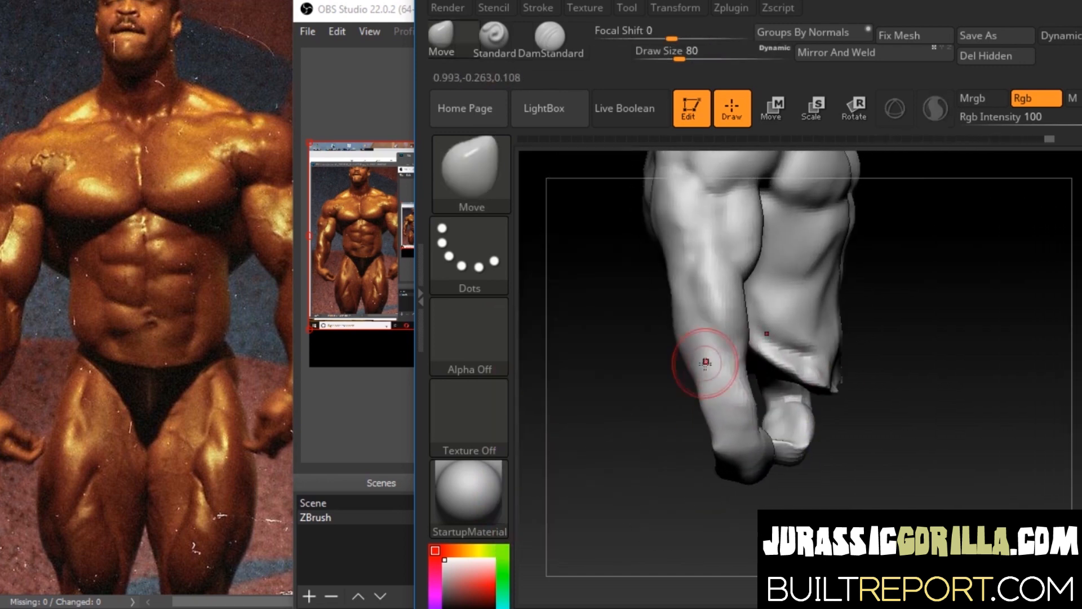
left_click_drag(676, 350, 952, 290)
left_click_drag(689, 330, 696, 327)
mouse_move(758, 360)
left_mouse_down()
mouse_move(640, 410)
mouse_move(720, 428)
mouse_move(810, 429)
left_mouse_up()
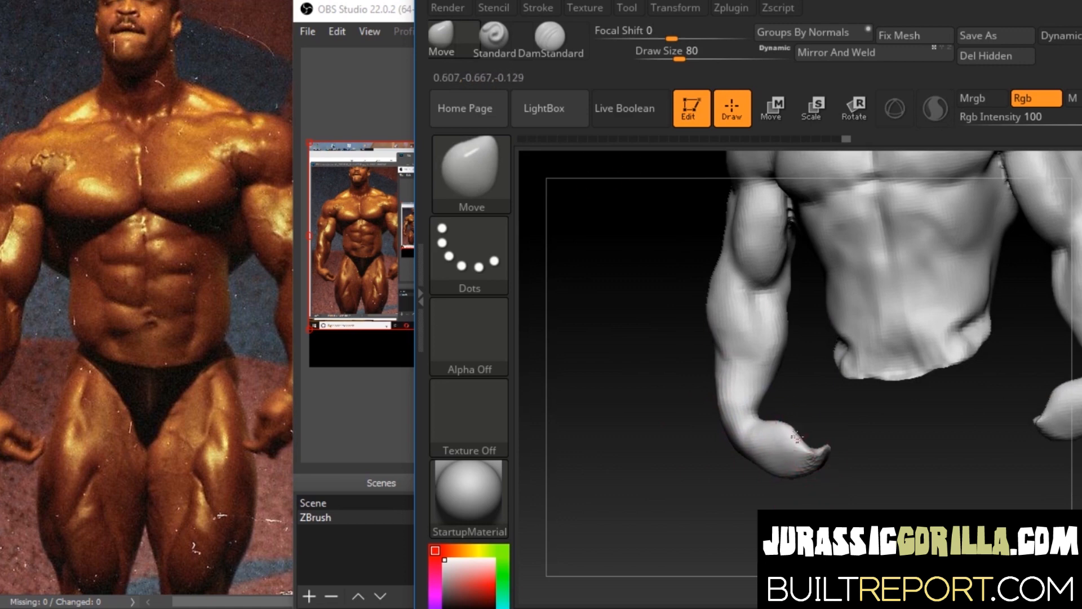
Step: Refine the hand and chest midline using DamStandard at draw size 80, then try a forearm groove and undo it
left_click(550, 39)
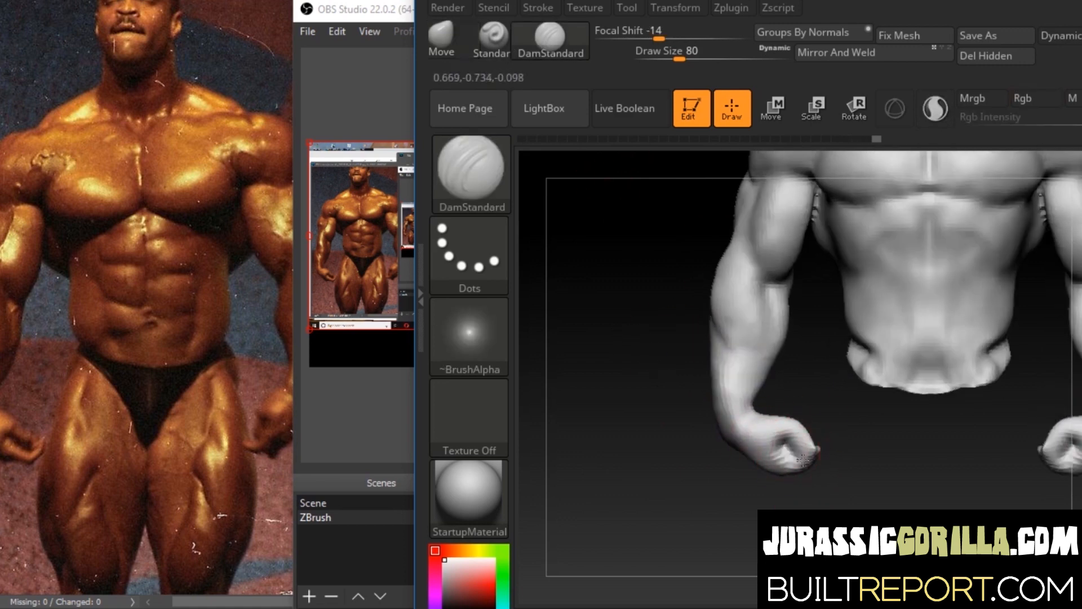
left_click_drag(823, 438, 822, 499)
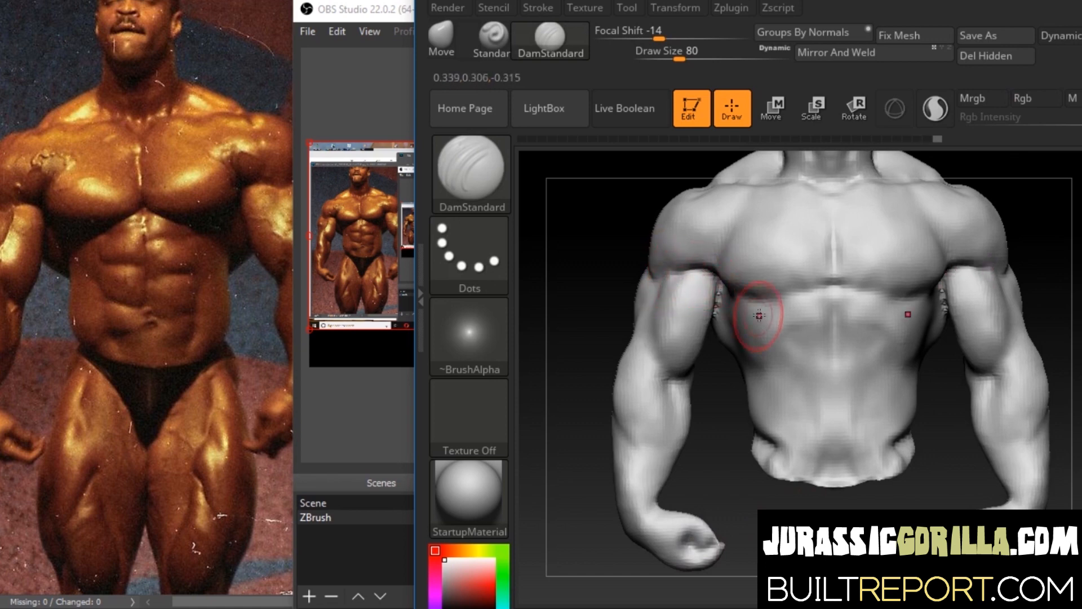
left_click_drag(831, 279, 834, 251, "shift")
left_click_drag(559, 229, 576, 153, "alt")
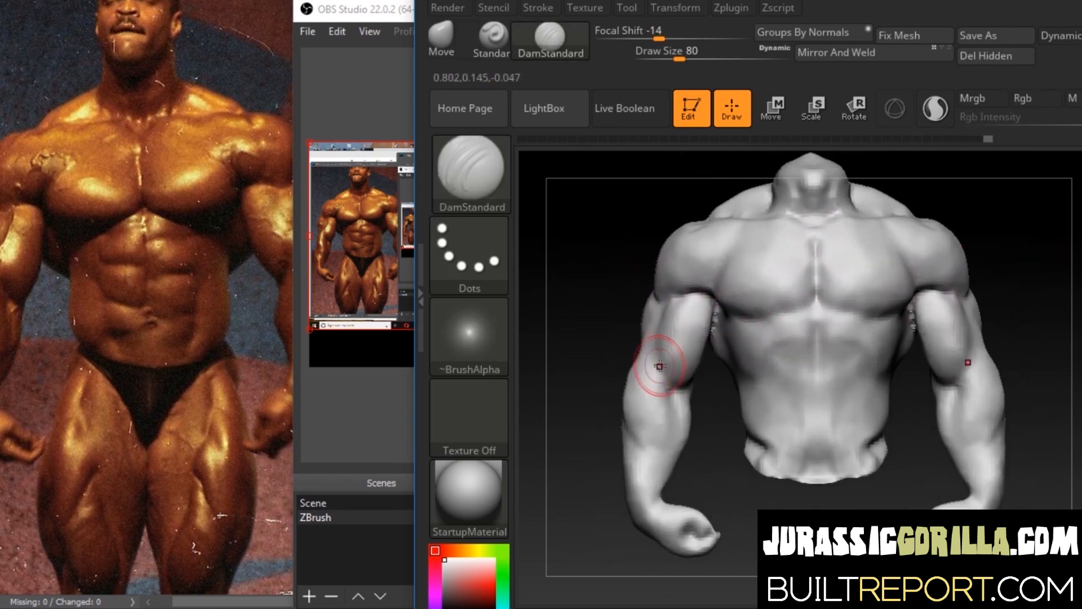
left_click_drag(669, 396, 674, 423)
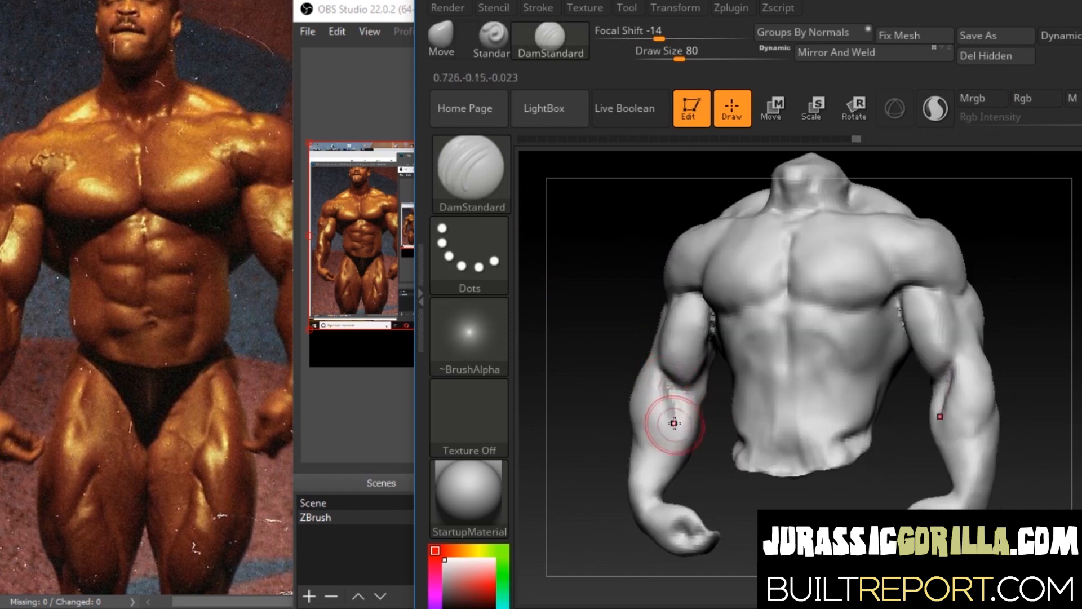
key("ctrl+z")
Step: Build up and carve the inner forearm muscle forms with the Standard brush at draw size 41
left_click(495, 40)
key("space")
left_click_drag(938, 223, 925, 223)
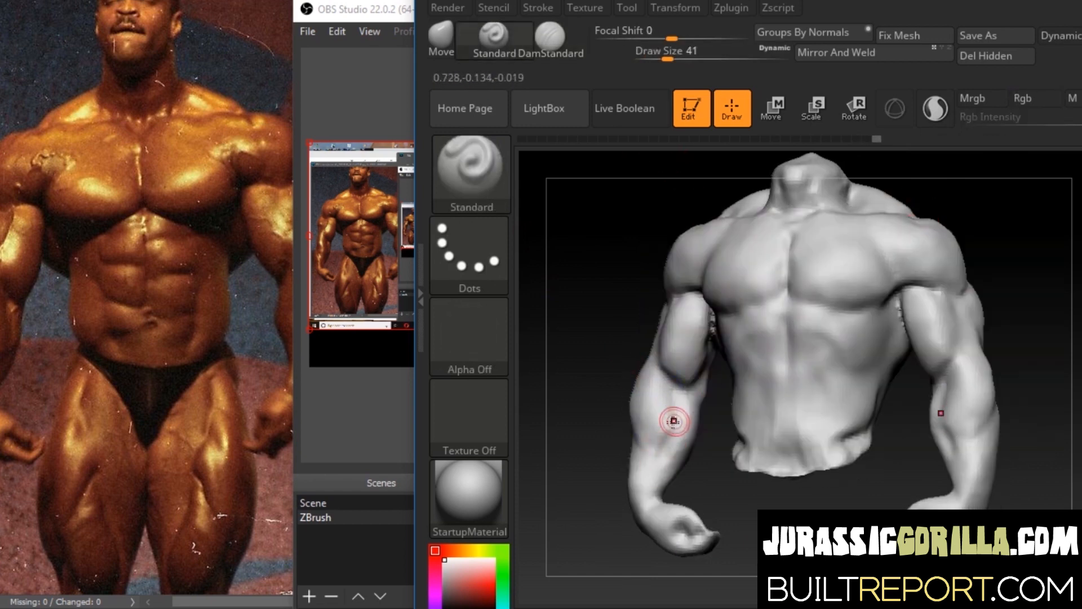
left_click_drag(674, 421, 672, 394)
left_click_drag(569, 360, 608, 360)
left_click_drag(1003, 271, 1037, 277)
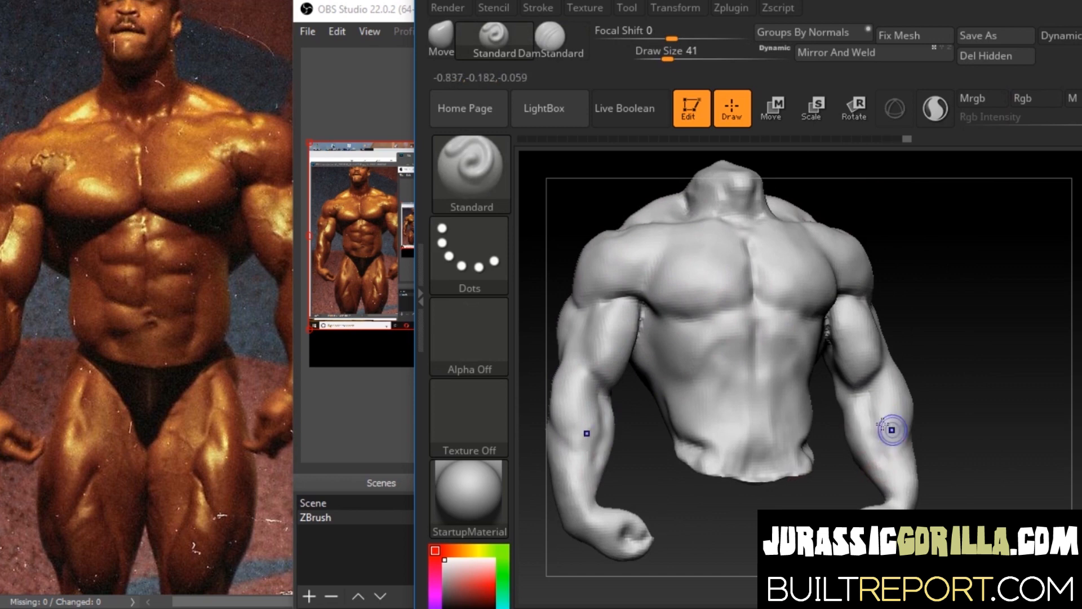
left_click_drag(892, 430, 882, 424, "alt")
left_click_drag(981, 417, 907, 423)
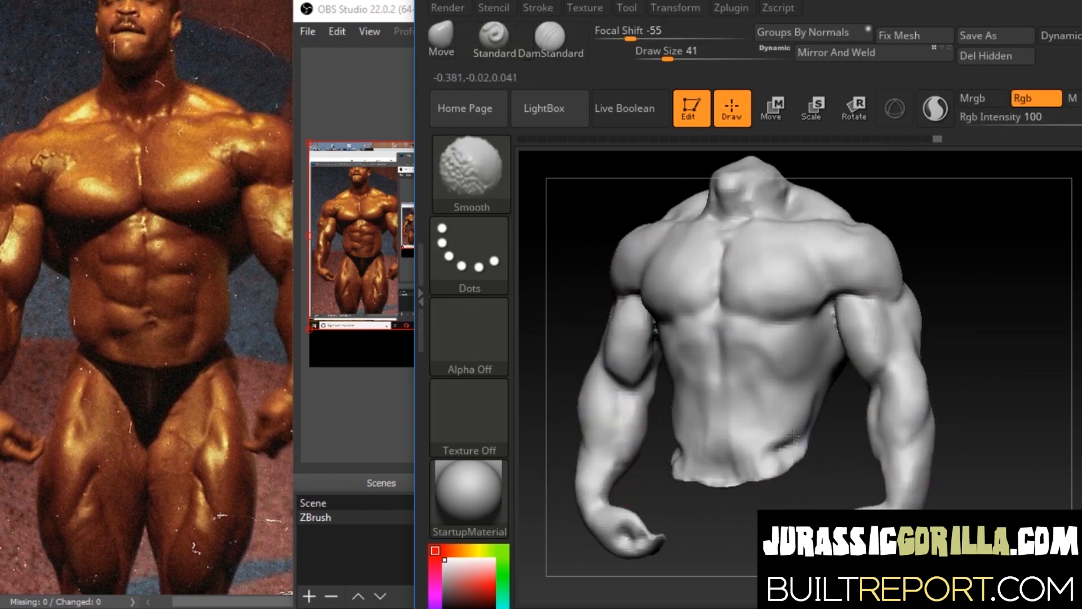
Step: Smooth the outer and lower edges of the chest muscles while checking them from the front and side
mouse_move(930, 333)
left_mouse_down()
mouse_move(958, 319)
mouse_move(878, 364)
mouse_move(657, 434)
mouse_move(668, 361)
left_mouse_up()
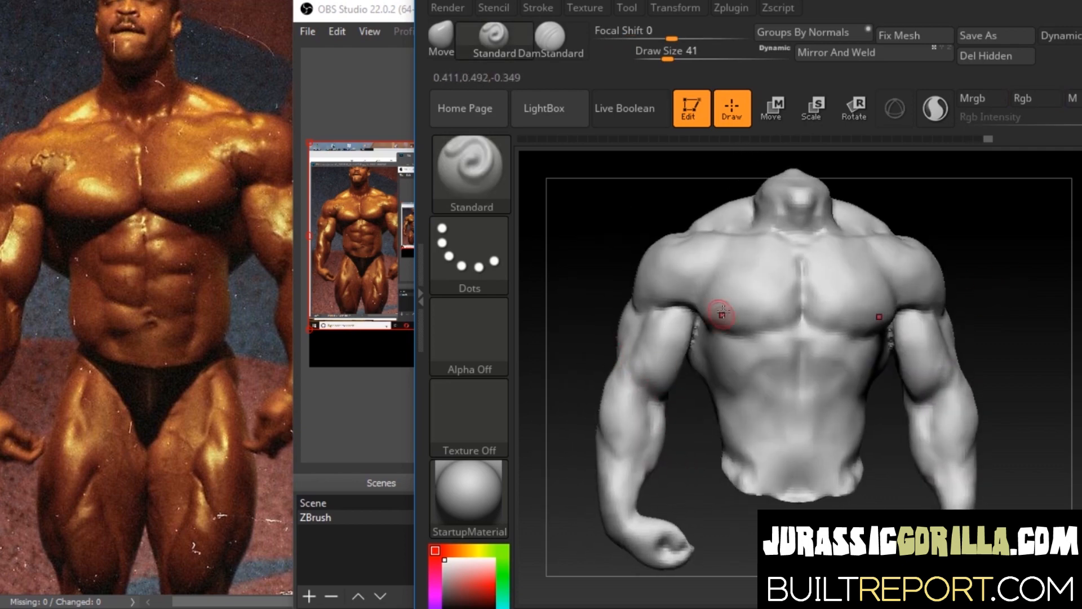
left_click_drag(869, 185, 935, 197)
left_click_drag(690, 297, 702, 282, "shift")
left_click_drag(924, 197, 860, 192)
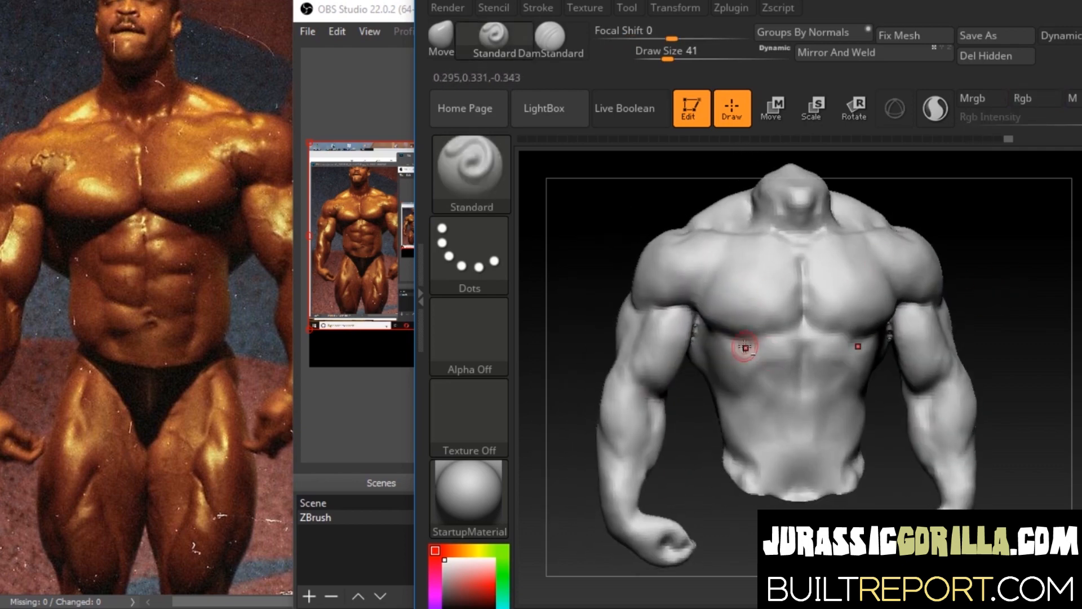
mouse_move(983, 242)
left_mouse_down()
mouse_move(1072, 229)
mouse_move(969, 248)
left_mouse_up()
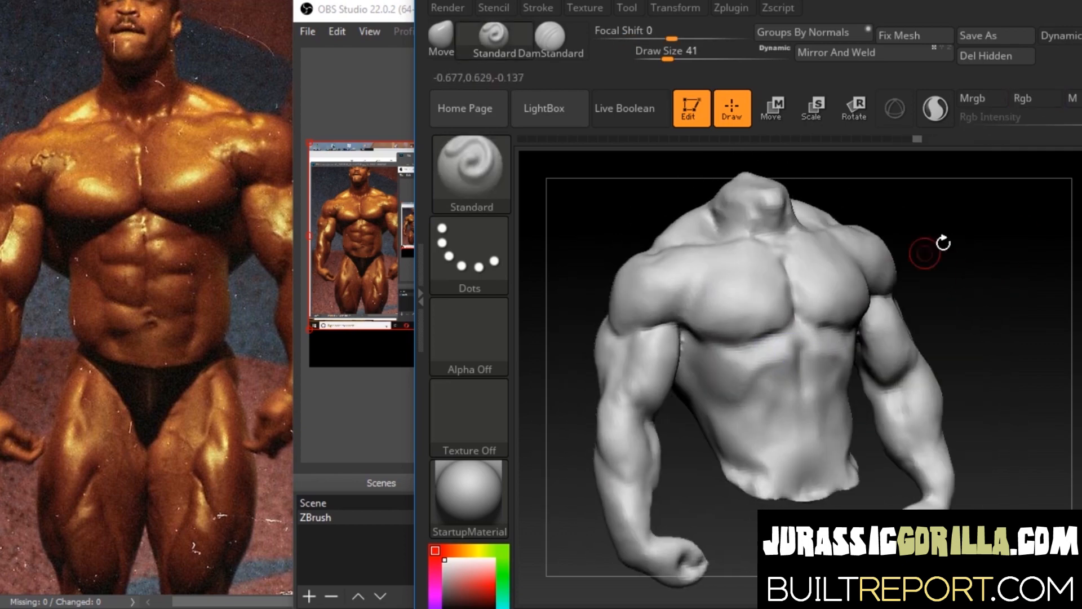
left_click_drag(787, 347, 756, 319, "shift")
left_click_drag(995, 226, 968, 243)
Step: Mask both pectorals, open the Deformation settings, and invert the mask so only the chest is editable
left_click(818, 284, "ctrl")
left_click(682, 295, "ctrl")
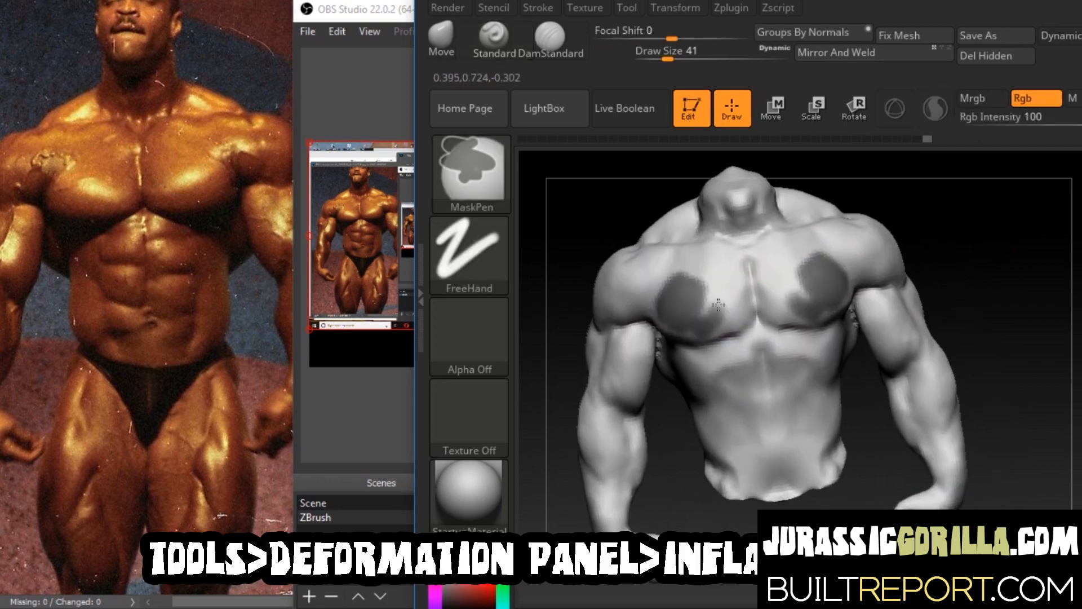
left_click(1077, 282)
left_click(1014, 467)
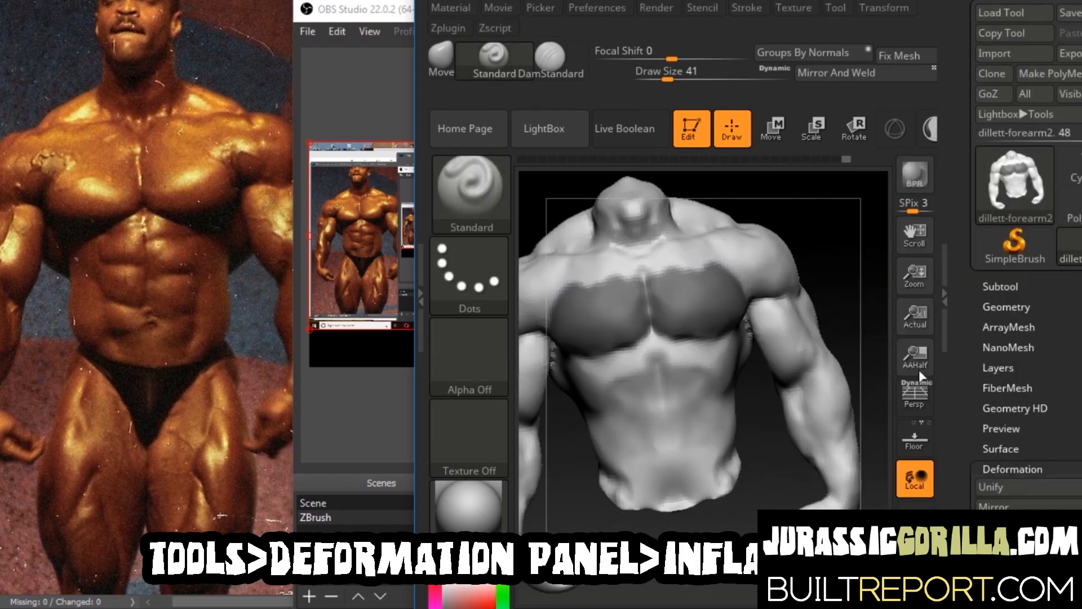
left_click(877, 294, "ctrl")
Step: Apply the Inflate deformation to the unmasked pectorals and clear the mask
left_click_drag(1078, 414, 1078, 3)
left_click_drag(1079, 68, 1078, 3)
left_click_drag(1056, 497, 1038, 496)
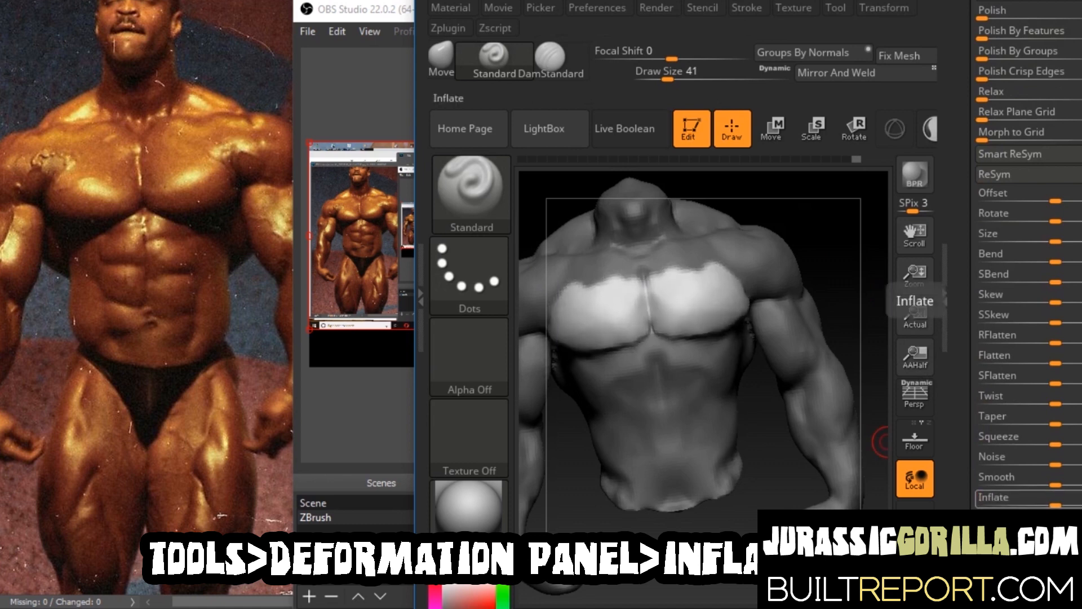
mouse_move(870, 361)
left_mouse_down()
mouse_move(969, 293)
mouse_move(828, 239)
mouse_move(845, 248)
left_mouse_up()
left_click(828, 240, "ctrl")
Step: Smooth the inflated pectorals into the upper chest and shoulders, and collapse the tool settings
mouse_move(626, 273)
left_mouse_down("shift")
mouse_move(617, 293)
mouse_move(665, 307)
left_mouse_up("shift")
mouse_move(834, 242)
left_mouse_down()
mouse_move(783, 228)
mouse_move(838, 195)
mouse_move(890, 284)
left_mouse_up()
left_click(948, 293)
double_click(948, 293)
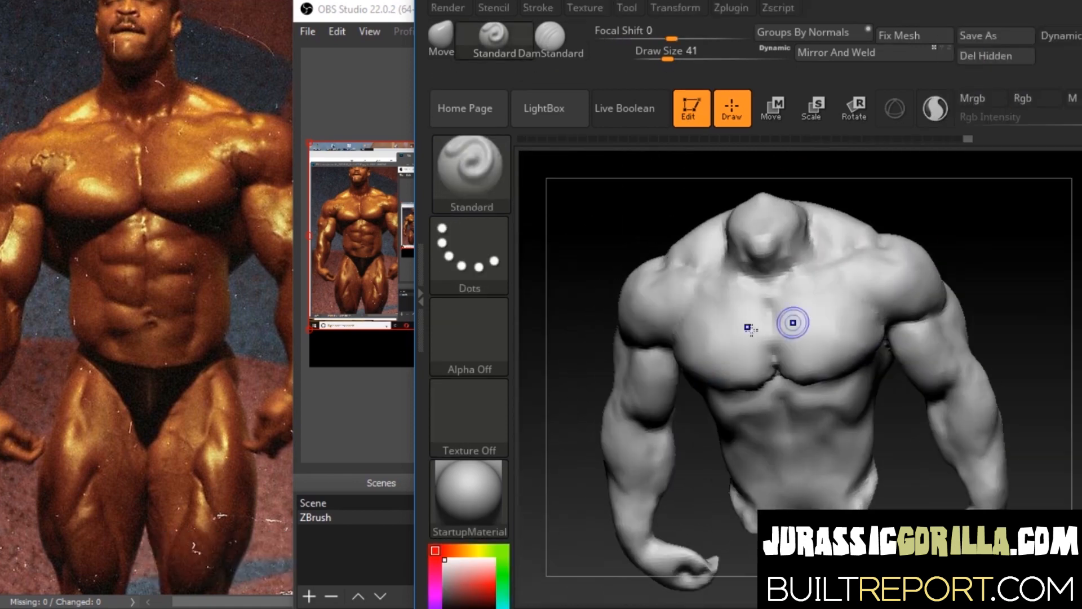
left_click_drag(844, 361, 849, 339, "shift")
mouse_move(982, 248)
left_mouse_down()
mouse_move(838, 323)
mouse_move(800, 321)
left_mouse_up()
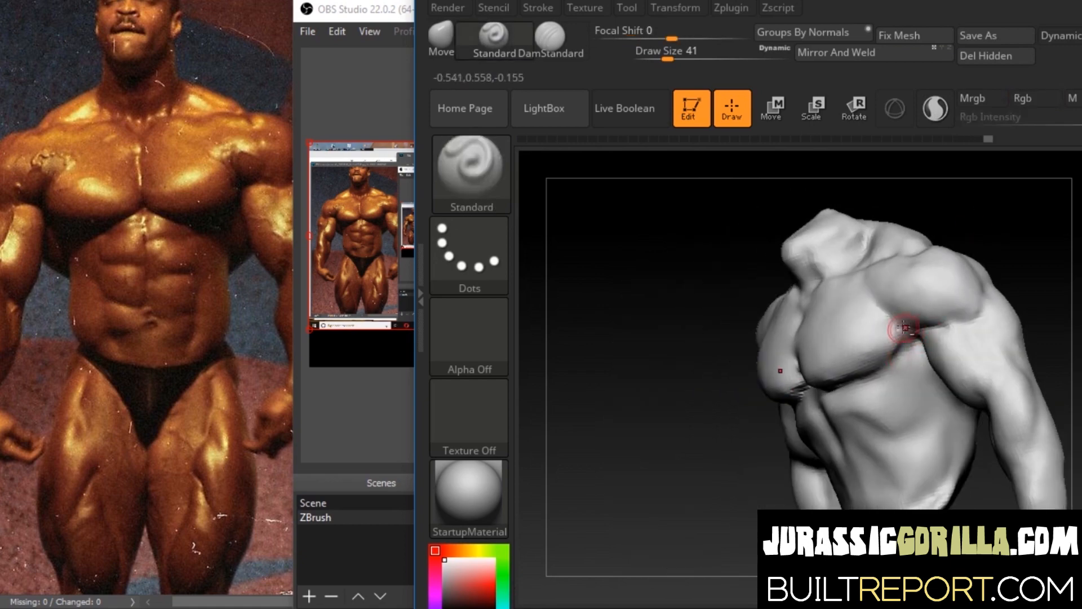
left_click_drag(721, 338, 803, 369)
mouse_move(1026, 204)
left_mouse_down()
mouse_move(1020, 198)
mouse_move(990, 232)
mouse_move(1005, 256)
mouse_move(970, 251)
left_mouse_up()
Step: Reshape the chest's lower and outer edges with the Move brush, starting at draw size 108 and continuing with a smaller brush
key("1")
key("space")
left_click_drag(914, 213, 935, 213)
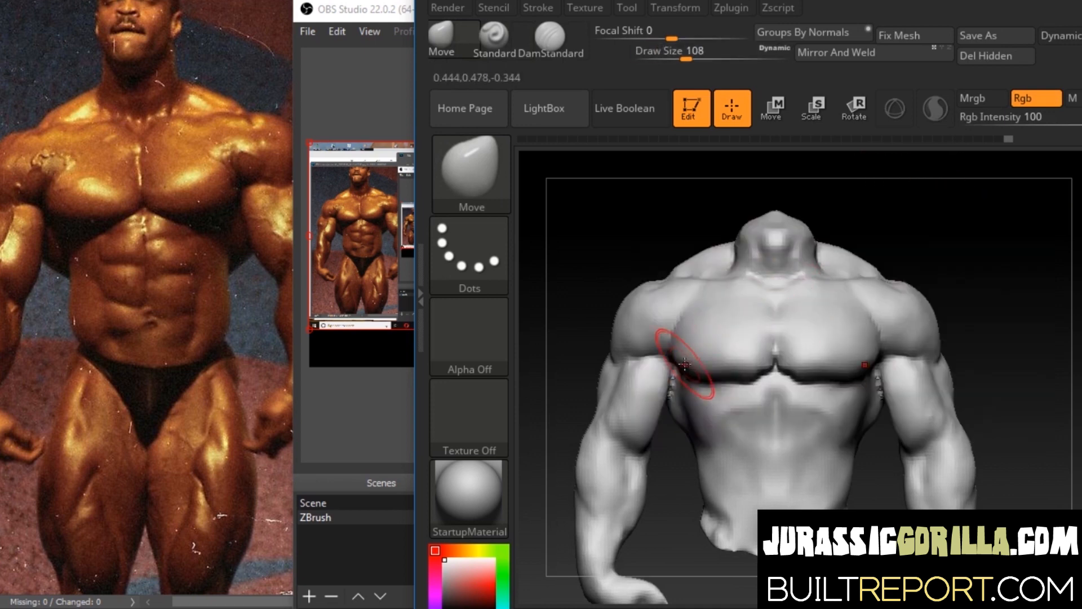
key("space")
left_click_drag(927, 260, 919, 259)
left_click_drag(753, 380, 727, 388)
mouse_move(1034, 276)
left_mouse_down()
mouse_move(903, 290)
mouse_move(1044, 290)
left_mouse_up()
left_click_drag(978, 293, 963, 296)
Step: Build up the upper back, lats and lower back along the spine with the Standard brush at draw size 68
key("2")
key("space")
left_click_drag(918, 333, 914, 333)
mouse_move(997, 315)
left_mouse_down()
mouse_move(974, 316)
mouse_move(991, 315)
left_mouse_up()
mouse_move(1027, 204)
left_mouse_down()
mouse_move(1043, 222)
mouse_move(1033, 214)
left_mouse_up()
left_click_drag(901, 266, 922, 282)
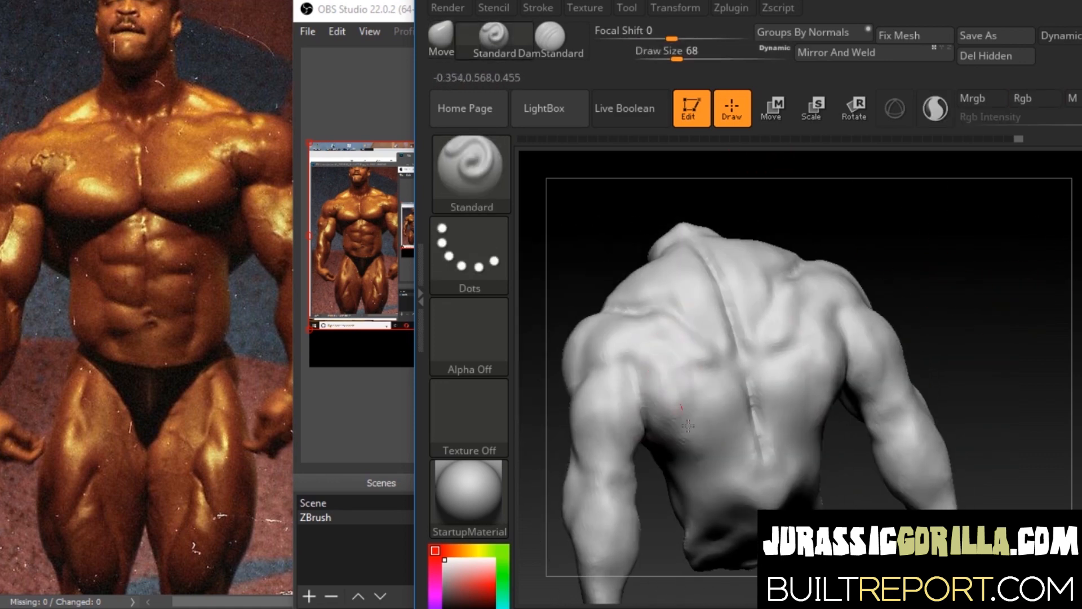
mouse_move(938, 217)
left_mouse_down()
mouse_move(1015, 222)
mouse_move(919, 234)
left_mouse_up()
left_click_drag(820, 240, 858, 332)
left_click_drag(960, 290, 1055, 261)
left_click_drag(648, 457, 586, 451)
mouse_move(961, 282)
left_mouse_down()
mouse_move(1013, 273)
mouse_move(947, 282)
mouse_move(986, 276)
left_mouse_up()
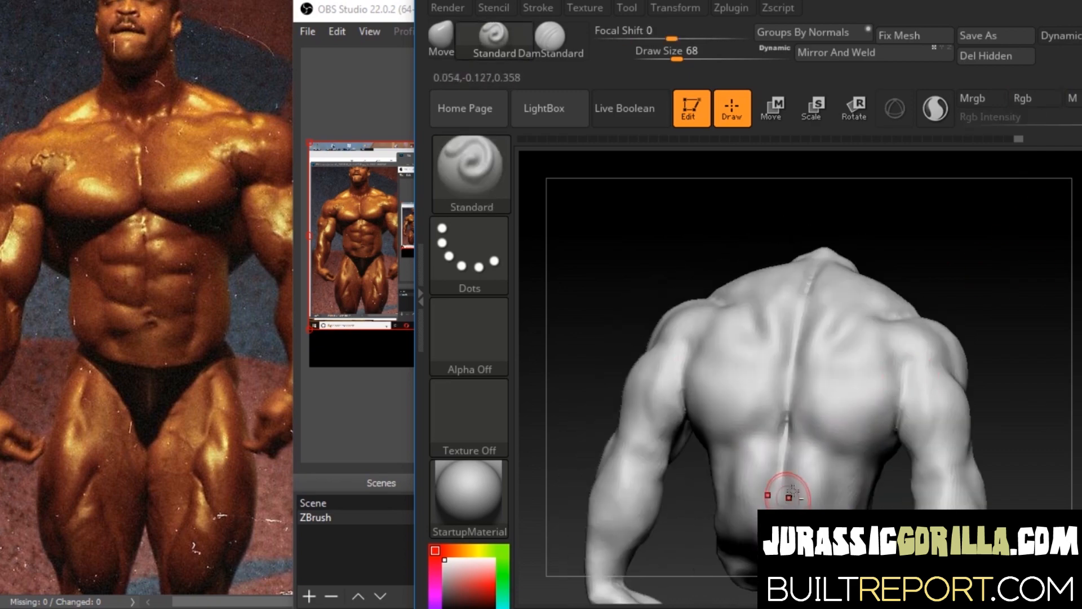
left_click_drag(978, 321, 966, 267, "alt")
left_click_drag(984, 320, 986, 308)
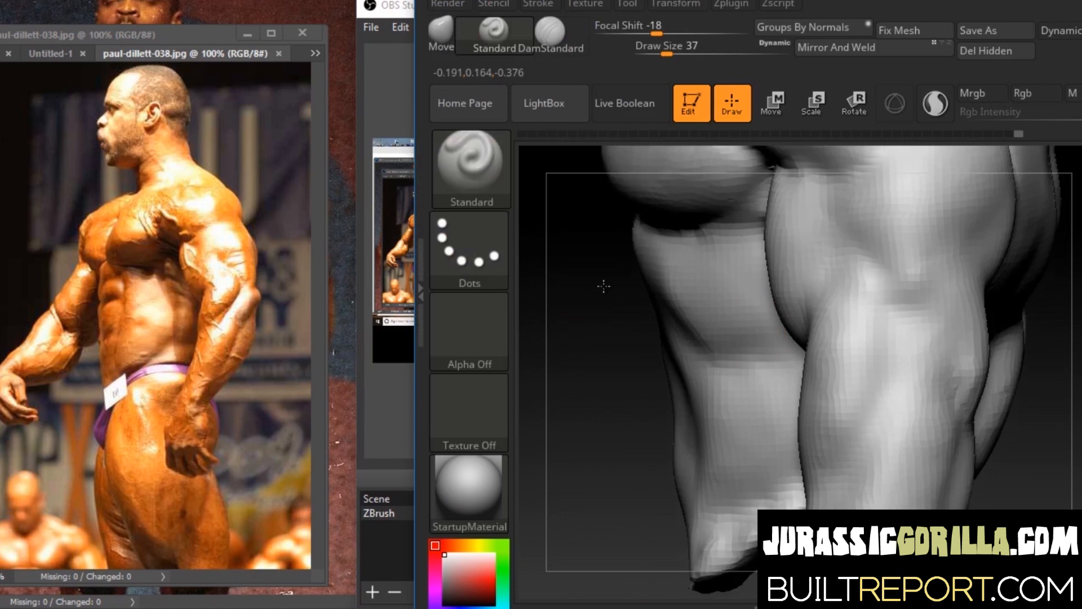
Step: Define and smooth the side of the shoulder and upper arm with the Standard brush at draw size 25
right_click(868, 298)
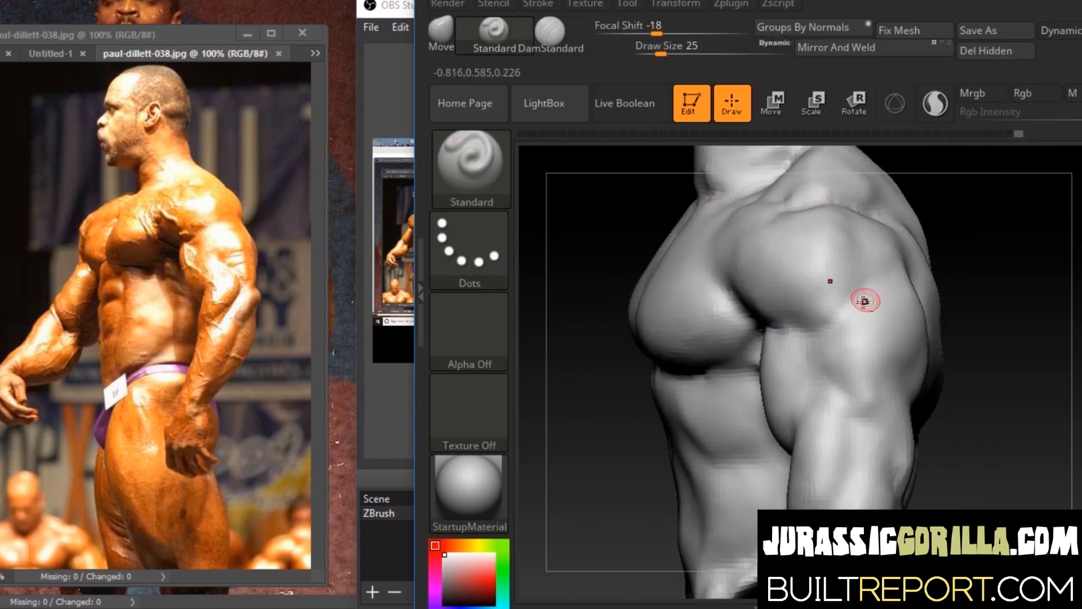
left_click_drag(816, 323, 863, 299, "shift")
mouse_move(978, 248)
left_mouse_down()
mouse_move(1007, 244)
mouse_move(1037, 273)
mouse_move(1015, 268)
left_mouse_up()
left_click_drag(947, 248, 969, 225)
mouse_move(767, 241)
left_mouse_down()
mouse_move(802, 231)
mouse_move(778, 242)
left_mouse_up()
mouse_move(967, 214)
left_mouse_down()
mouse_move(990, 180)
mouse_move(1054, 225)
left_mouse_up()
mouse_move(927, 195)
left_mouse_down()
mouse_move(958, 202)
mouse_move(975, 319)
left_mouse_up()
Step: Adjust the collarbone and trapezius area around the neck from above with the Move brush at draw size 49
key("b")
key("m")
key("v")
key("space")
left_click_drag(900, 197, 906, 197)
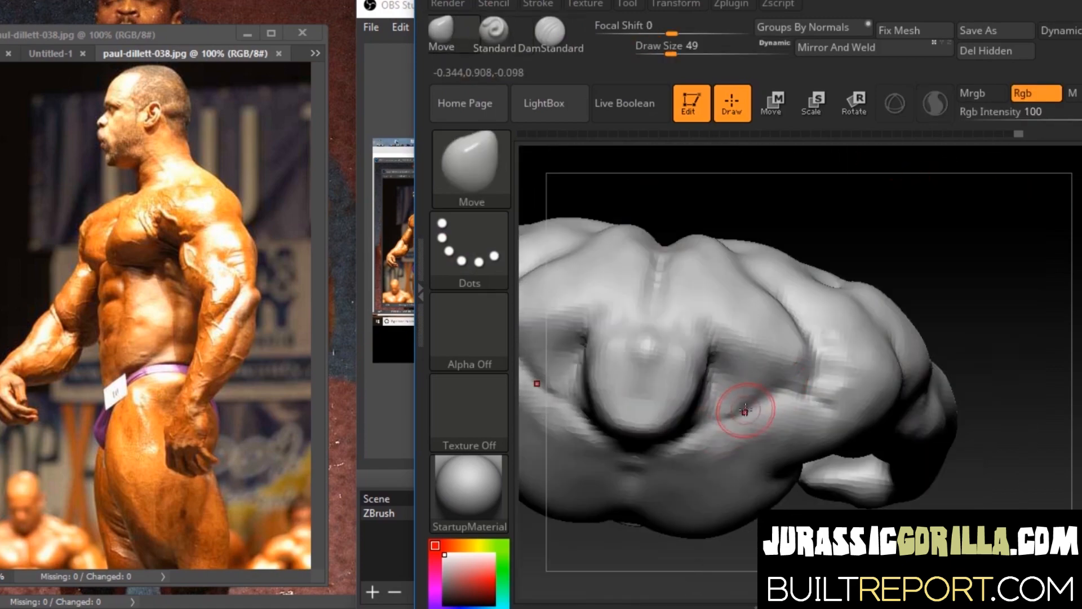
left_click_drag(966, 372, 930, 288)
Step: Sculpt the deltoid's lower boundary and the outer upper arm with the Standard brush, reducing the draw size to 23
left_click(493, 34)
key("space")
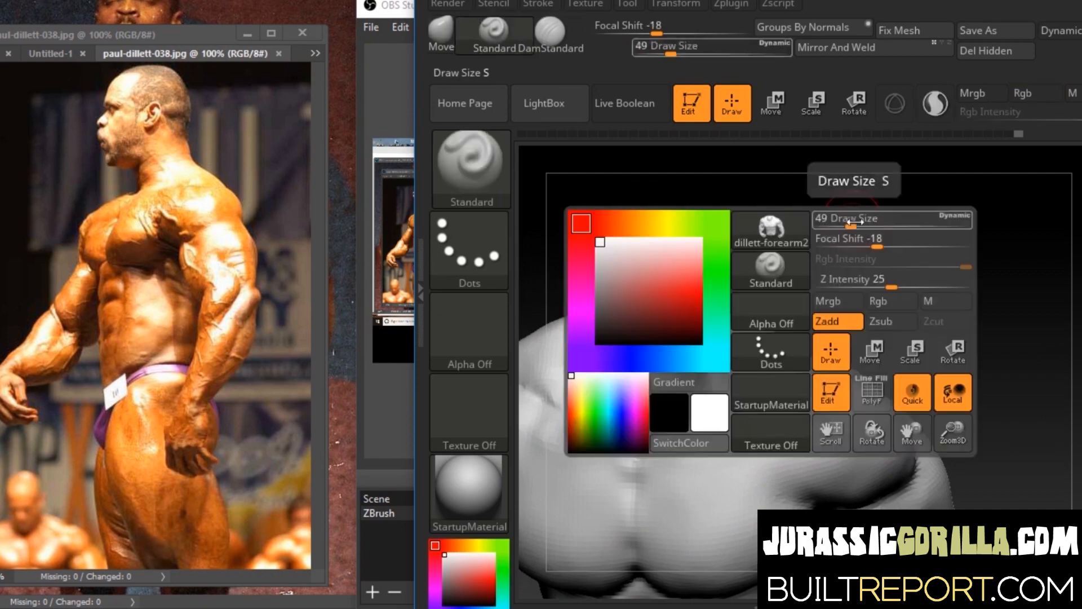
left_click_drag(850, 221, 844, 220)
left_click_drag(901, 253, 896, 239)
mouse_move(924, 333)
left_mouse_down()
mouse_move(896, 259)
mouse_move(987, 248)
left_mouse_up()
key("space")
left_click_drag(941, 280, 936, 280)
left_click_drag(946, 271, 1020, 293)
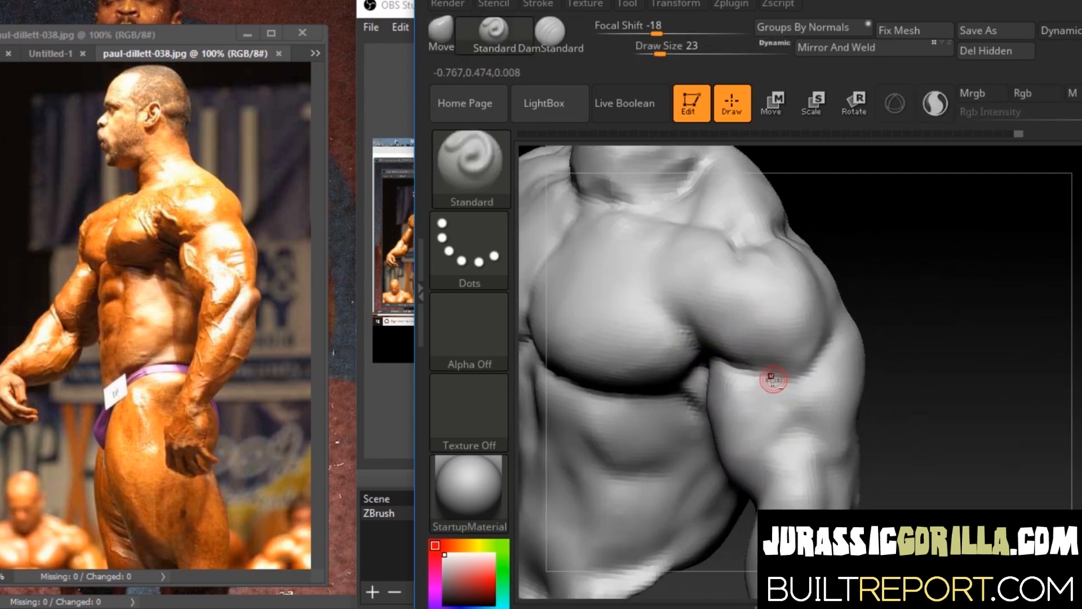
mouse_move(913, 294)
left_mouse_down()
mouse_move(859, 314)
mouse_move(938, 278)
mouse_move(780, 404)
left_mouse_up()
left_click_drag(937, 319, 807, 423)
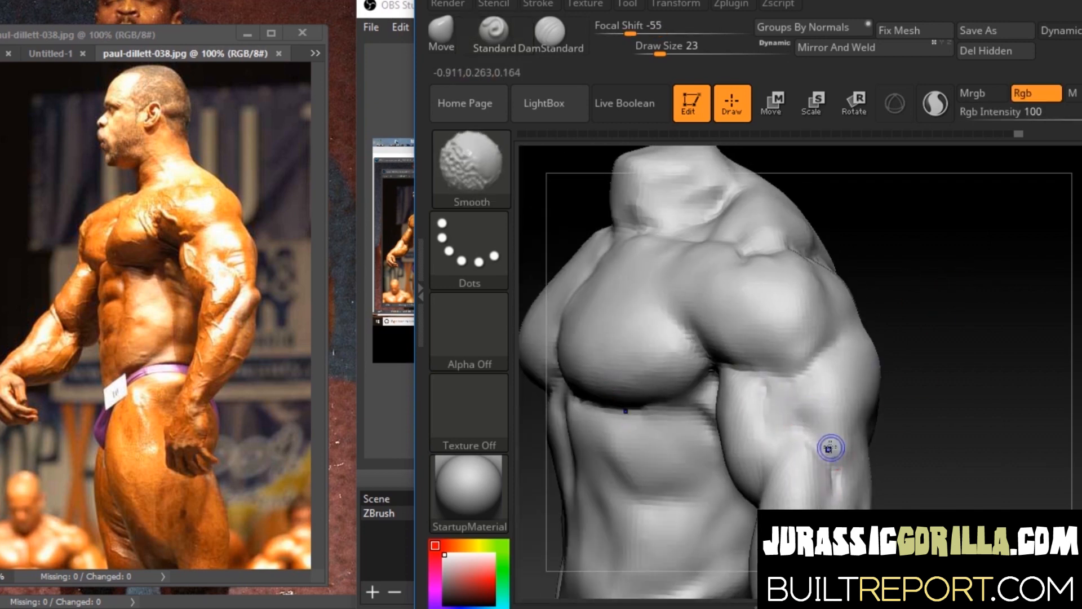
Step: Define the separation between the outer upper arm and the forearm near the elbow with the Standard brush at draw size 23
left_click_drag(924, 454, 851, 494)
mouse_move(1014, 338)
left_mouse_down()
mouse_move(1046, 302)
mouse_move(873, 476)
left_mouse_up()
mouse_move(679, 416)
left_mouse_down()
mouse_move(864, 338)
mouse_move(884, 251)
mouse_move(897, 281)
left_mouse_up()
mouse_move(826, 414)
left_mouse_down()
mouse_move(840, 459)
mouse_move(945, 292)
left_mouse_up()
mouse_move(825, 351)
left_mouse_down()
mouse_move(734, 346)
mouse_move(871, 315)
left_mouse_up()
mouse_move(879, 265)
left_mouse_down()
mouse_move(986, 208)
mouse_move(942, 357)
left_mouse_up()
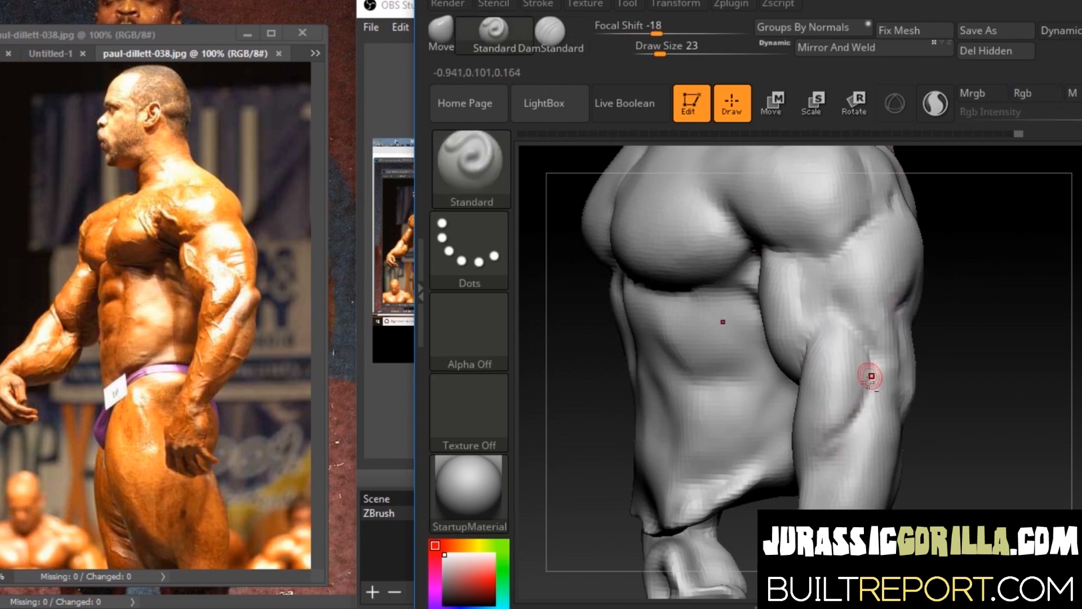
Step: Carve muscle separations along the outer forearm toward the wrist and smooth the transitions at draw size 23
left_click_drag(838, 447, 820, 388)
mouse_move(843, 334)
left_mouse_down()
mouse_move(834, 398)
mouse_move(901, 401)
mouse_move(937, 336)
left_mouse_up()
left_click_drag(1008, 373, 871, 405)
left_click_drag(846, 405, 835, 456, "shift")
mouse_move(676, 490)
left_mouse_down()
mouse_move(642, 328)
mouse_move(686, 451)
mouse_move(750, 446)
left_mouse_up()
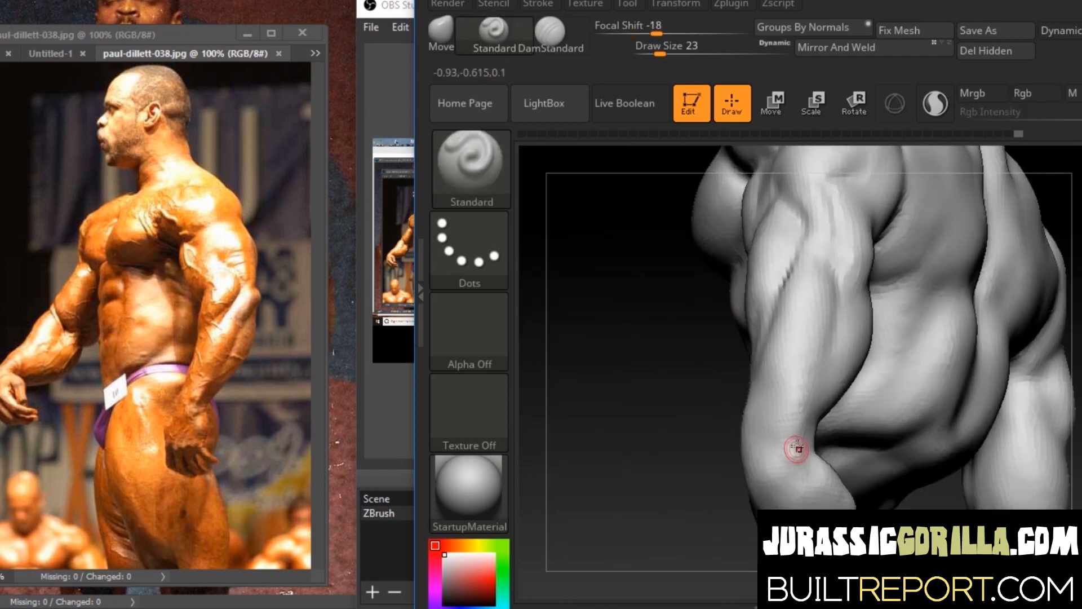
Step: Build up and smooth the elbow and forearm muscle forms from several sides with the Standard brush at draw size 23
mouse_move(623, 400)
left_mouse_down()
mouse_move(756, 398)
mouse_move(681, 374)
mouse_move(828, 325)
left_mouse_up()
left_click_drag(710, 443, 969, 429)
mouse_move(901, 417)
left_mouse_down()
mouse_move(797, 427)
mouse_move(693, 417)
left_mouse_up()
left_click_drag(778, 384, 783, 401, "shift")
left_click_drag(648, 417, 789, 406)
mouse_move(873, 392)
left_mouse_down()
mouse_move(907, 387)
mouse_move(731, 435)
left_mouse_up()
mouse_move(856, 423)
left_mouse_down()
mouse_move(772, 386)
mouse_move(652, 360)
mouse_move(892, 330)
mouse_move(804, 369)
left_mouse_up()
mouse_move(775, 410)
left_mouse_down()
mouse_move(862, 324)
mouse_move(780, 417)
left_mouse_up()
mouse_move(704, 368)
left_mouse_down()
mouse_move(879, 381)
mouse_move(650, 320)
left_mouse_up()
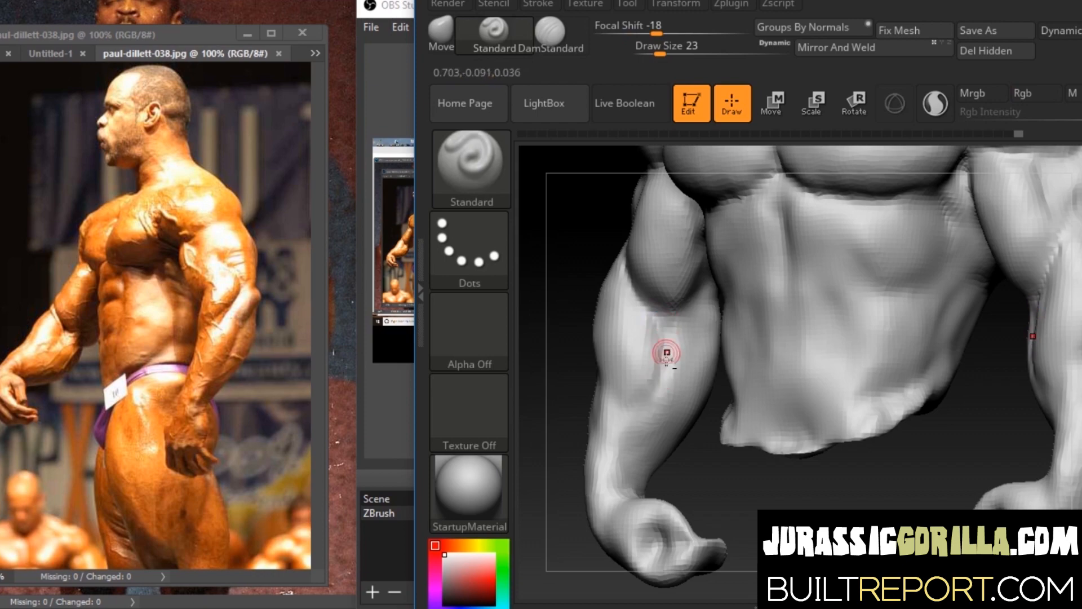
Step: Sculpt the inner forearm's muscle separation below the biceps with the Standard brush at draw size 23
mouse_move(654, 378)
left_mouse_down()
mouse_move(674, 492)
mouse_move(648, 494)
mouse_move(633, 428)
mouse_move(730, 449)
mouse_move(665, 314)
left_mouse_up()
mouse_move(569, 253)
left_mouse_down()
mouse_move(586, 237)
mouse_move(637, 248)
left_mouse_up()
mouse_move(643, 304)
left_mouse_down()
mouse_move(647, 242)
mouse_move(676, 315)
left_mouse_up()
key("b")
key("s")
key("t")
left_click_drag(799, 445, 812, 366, "alt")
Step: Isolate the two arms by hiding the torso
left_click_drag(1003, 210, 789, 509, "ctrl+shift")
mouse_move(901, 193)
left_mouse_down("ctrl+shift")
mouse_move(833, 459)
mouse_move(790, 510)
left_mouse_up("ctrl+shift")
left_click_drag(826, 398, 862, 450, "alt")
mouse_move(838, 503)
left_mouse_down()
mouse_move(857, 393)
mouse_move(745, 347)
left_mouse_up()
mouse_move(882, 493)
left_mouse_down()
mouse_move(772, 434)
mouse_move(703, 296)
left_mouse_up()
Step: Refine the isolated arm's muscle boundaries and carve the creases with the DamStandard brush
left_click_drag(755, 472, 928, 445)
mouse_move(896, 389)
left_mouse_down()
mouse_move(804, 370)
mouse_move(893, 389)
mouse_move(806, 388)
mouse_move(873, 428)
left_mouse_up()
mouse_move(783, 364)
left_mouse_down()
mouse_move(850, 380)
mouse_move(905, 421)
mouse_move(766, 421)
mouse_move(770, 406)
left_mouse_up()
mouse_move(902, 411)
left_mouse_down()
mouse_move(1070, 389)
mouse_move(694, 348)
mouse_move(948, 263)
mouse_move(915, 374)
mouse_move(722, 307)
mouse_move(755, 338)
left_mouse_up()
key("b")
key("d")
key("s")
left_click_drag(668, 389, 710, 357)
mouse_move(789, 361)
left_mouse_down()
mouse_move(830, 285)
mouse_move(789, 315)
mouse_move(688, 282)
mouse_move(658, 309)
mouse_move(840, 261)
mouse_move(768, 459)
mouse_move(896, 387)
mouse_move(841, 350)
mouse_move(785, 365)
left_mouse_up()
Step: Sculpt the inner forearm, wrist and closed hand of the isolated arm with the Standard brush at draw size 23
key("b")
key("s")
key("t")
left_click_drag(868, 246, 821, 362)
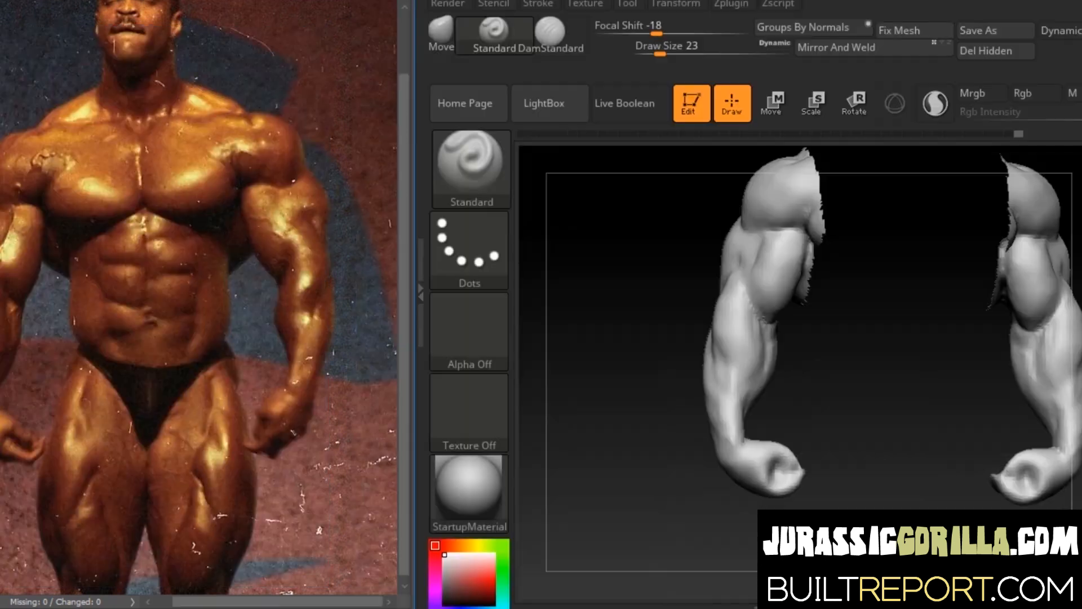
mouse_move(817, 338)
left_mouse_down()
mouse_move(870, 387)
mouse_move(716, 476)
mouse_move(749, 415)
mouse_move(688, 425)
mouse_move(718, 486)
mouse_move(834, 434)
mouse_move(633, 496)
mouse_move(785, 426)
left_mouse_up()
mouse_move(830, 472)
left_mouse_down()
mouse_move(785, 472)
mouse_move(847, 374)
mouse_move(935, 300)
mouse_move(777, 432)
left_mouse_up()
mouse_move(915, 321)
left_mouse_down()
mouse_move(778, 434)
mouse_move(787, 461)
mouse_move(876, 332)
mouse_move(912, 445)
left_mouse_up()
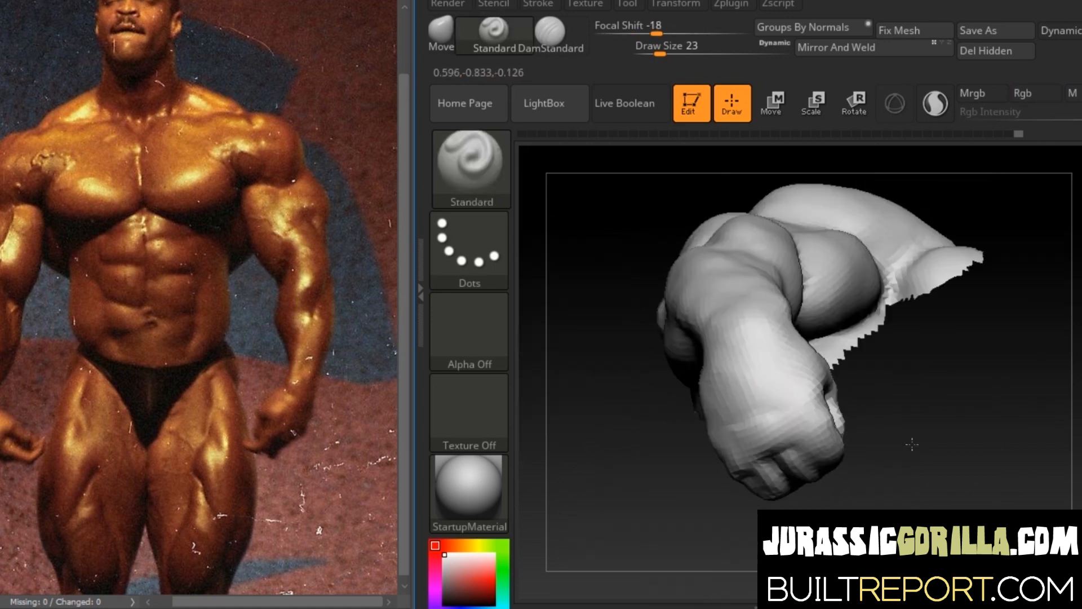
mouse_move(748, 479)
left_mouse_down()
mouse_move(727, 454)
mouse_move(834, 394)
mouse_move(874, 391)
mouse_move(878, 441)
mouse_move(770, 466)
mouse_move(795, 348)
mouse_move(708, 152)
left_mouse_up()
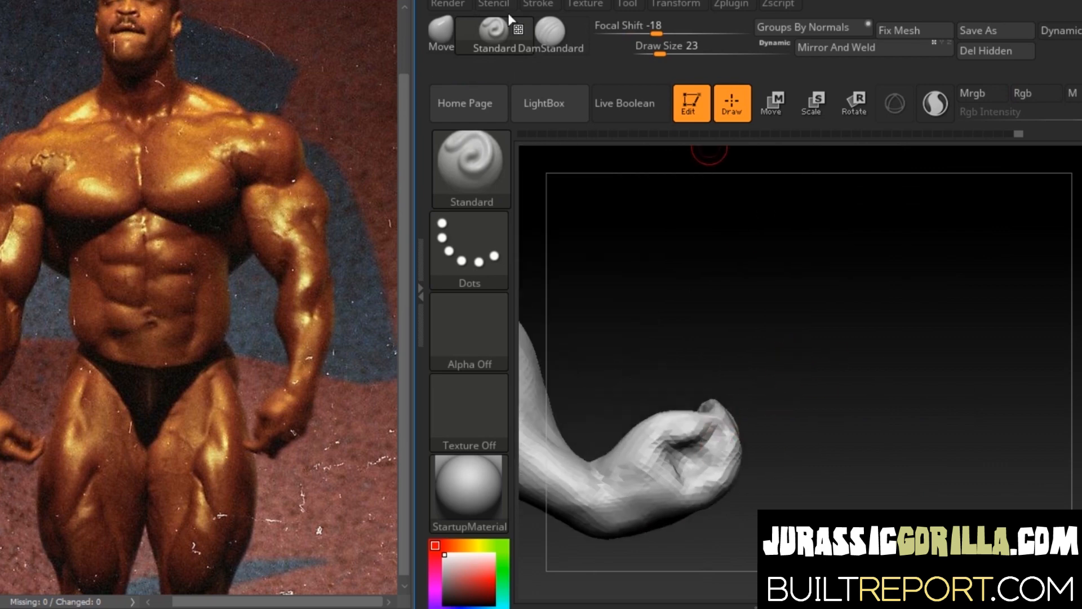
Step: Reshape the fist's fingers with the Move brush at draw size 44 and touch up its surface with the Standard brush
key("b")
key("m")
key("v")
left_click_drag(738, 385, 784, 401)
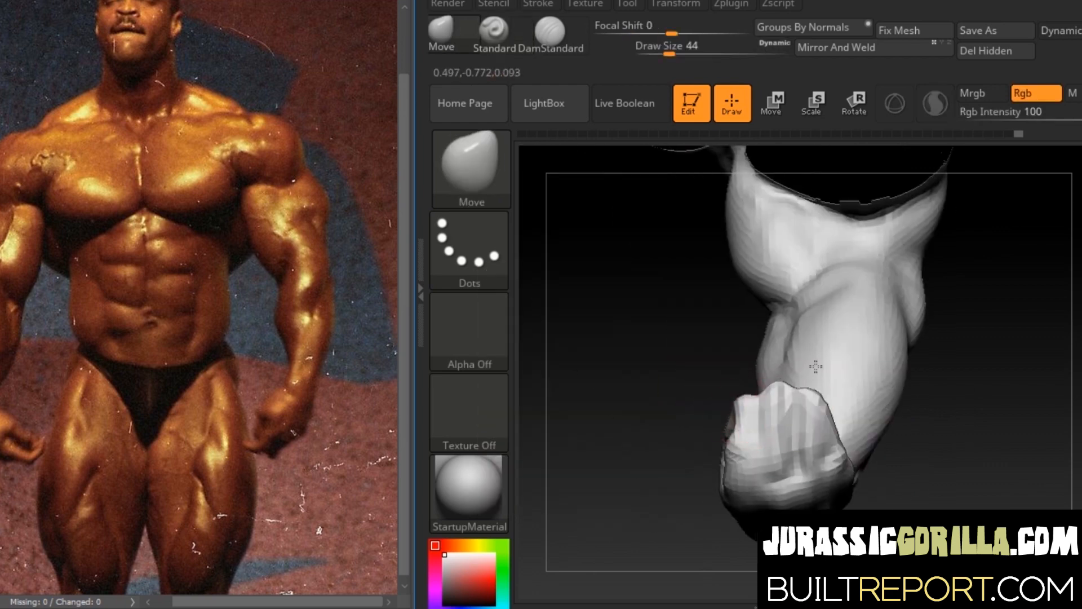
mouse_move(815, 367)
left_mouse_down()
mouse_move(854, 500)
mouse_move(978, 377)
mouse_move(806, 445)
mouse_move(725, 456)
mouse_move(817, 235)
mouse_move(811, 415)
left_mouse_up()
left_click(493, 29)
mouse_move(700, 430)
left_mouse_down()
mouse_move(695, 442)
mouse_move(881, 377)
mouse_move(930, 411)
mouse_move(840, 350)
mouse_move(789, 460)
left_mouse_up()
Step: Adjust the outline of the wrist and fist with the Move brush at draw size 37
left_click(440, 30)
key("space")
left_click_drag(768, 285, 778, 285)
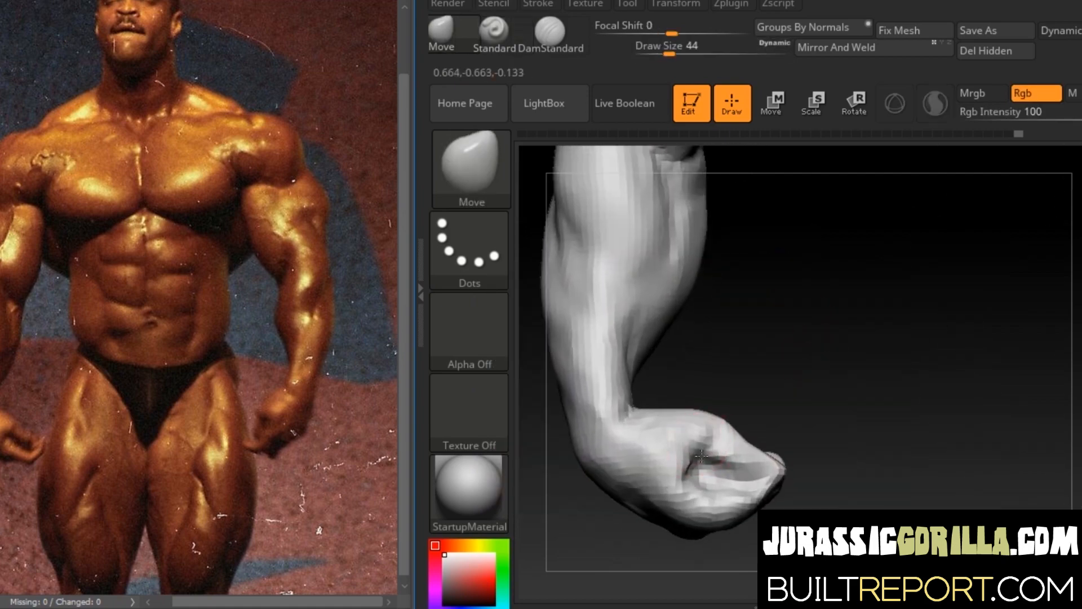
key("space")
left_click_drag(723, 376, 719, 377)
mouse_move(834, 315)
left_mouse_down()
mouse_move(781, 310)
mouse_move(828, 338)
mouse_move(901, 333)
left_mouse_up()
left_click_drag(597, 360, 609, 462)
left_click_drag(935, 338, 879, 383)
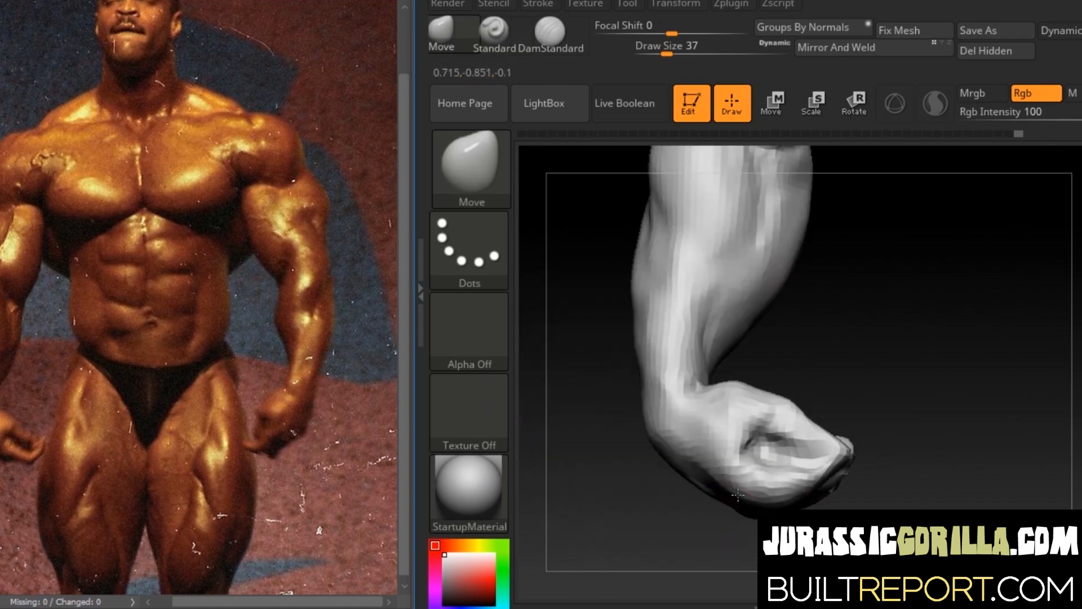
mouse_move(854, 321)
left_mouse_down()
mouse_move(896, 331)
mouse_move(847, 303)
left_mouse_up()
Step: Refine the back of the isolated arm with the Standard brush at draw size 31 and unhide the torso
left_click(494, 33)
key("space")
left_click_drag(796, 259, 793, 259)
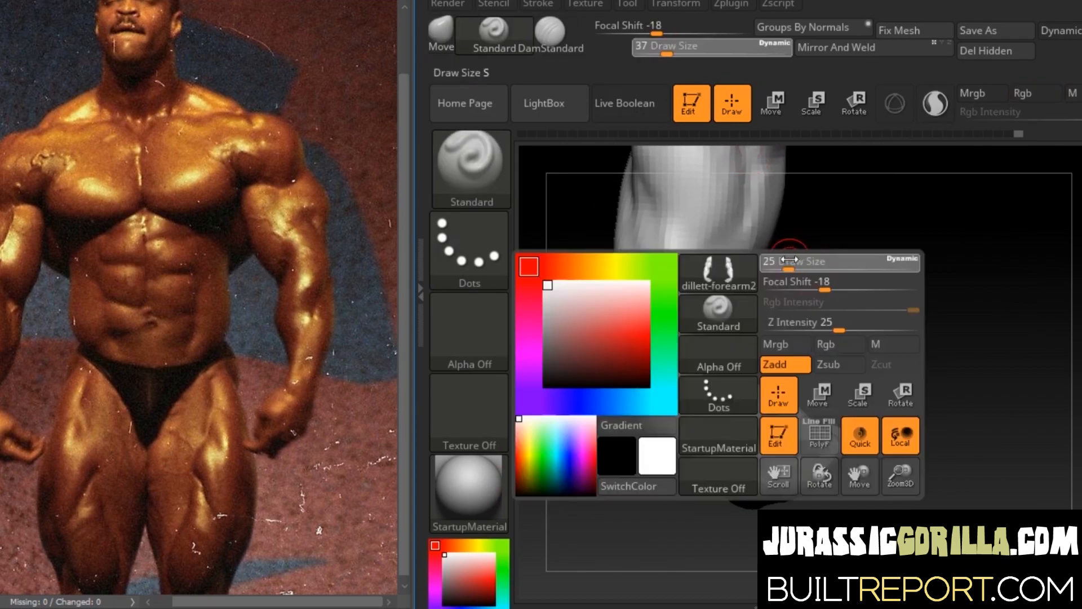
left_click_drag(868, 364, 850, 289)
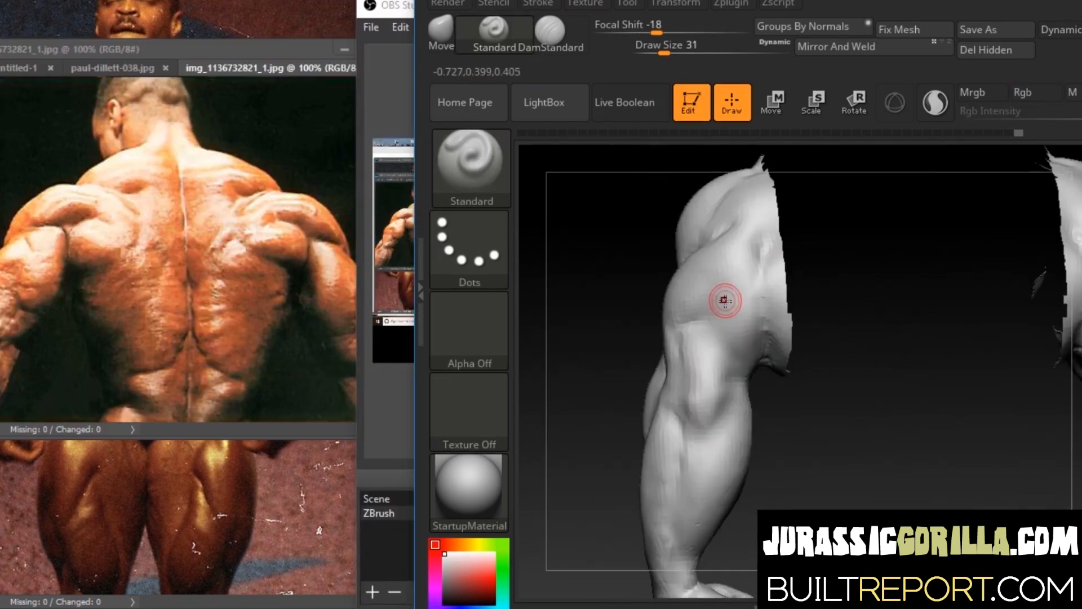
mouse_move(717, 299)
left_mouse_down()
mouse_move(884, 304)
mouse_move(634, 225)
left_mouse_up()
left_click(549, 31)
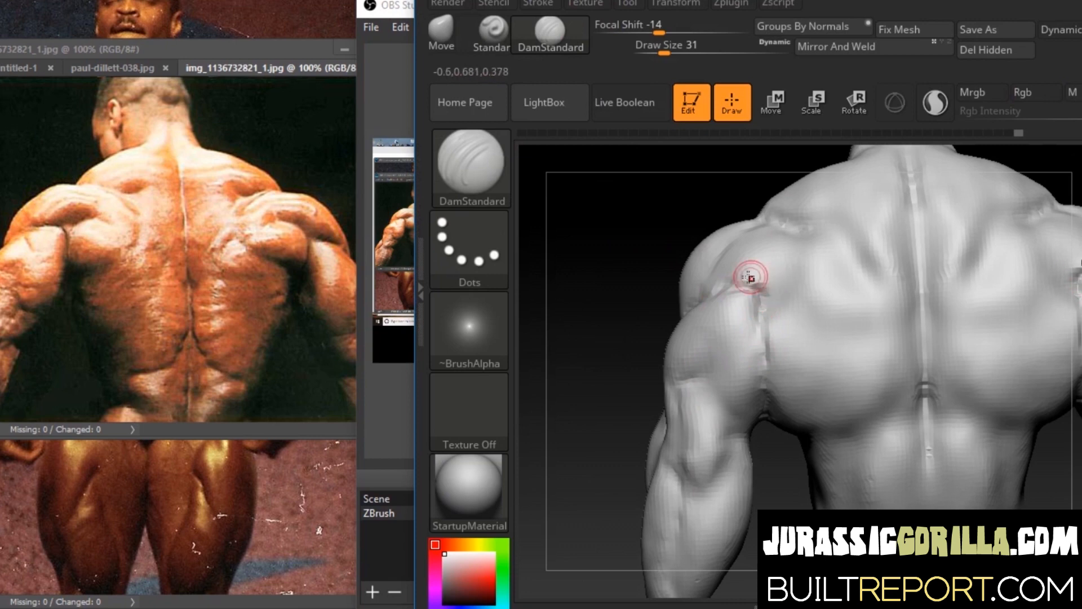
Step: Sculpt the muscle mass beneath the rear deltoid, between armpit and shoulder blade, with the Standard brush at draw size 31
left_click(494, 32)
mouse_move(773, 355)
left_mouse_down("shift")
mouse_move(759, 297)
mouse_move(799, 282)
left_mouse_up("shift")
mouse_move(780, 284)
right_mouse_down()
mouse_move(739, 277)
mouse_move(802, 295)
right_mouse_up()
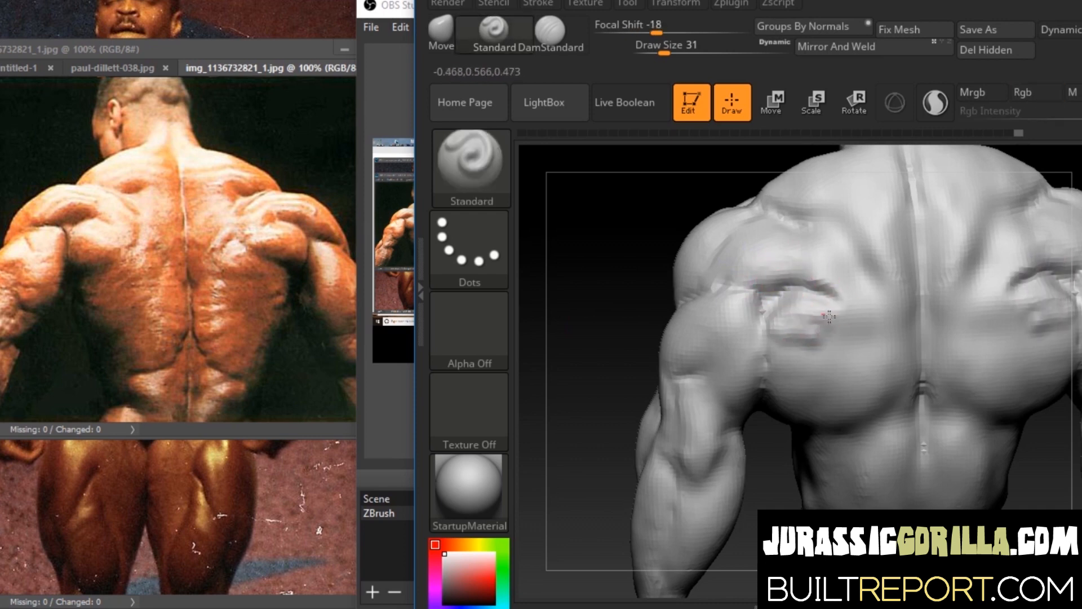
right_click_drag(786, 314, 790, 299)
left_click_drag(584, 229, 572, 224)
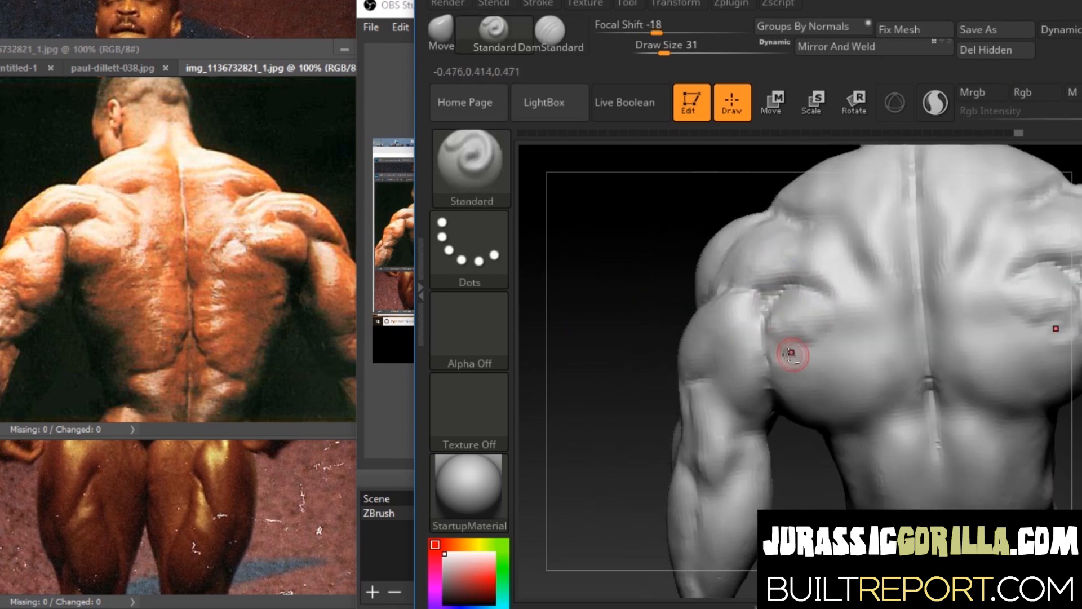
left_click_drag(614, 361, 583, 358)
left_click_drag(784, 319, 796, 321, "shift")
mouse_move(600, 288)
left_mouse_down()
mouse_move(611, 290)
mouse_move(596, 332)
left_mouse_up()
left_click_drag(592, 254, 626, 264)
Step: Define the inner edge of the shoulder blades and the lower trapezius lines running toward the spine
left_click_drag(1014, 157, 813, 314)
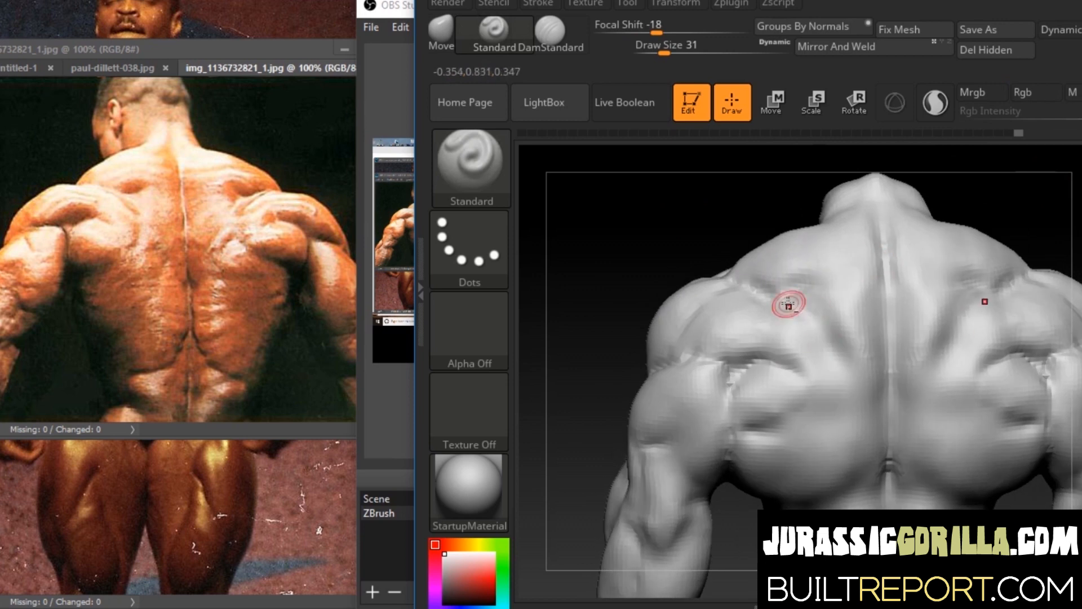
key("shift")
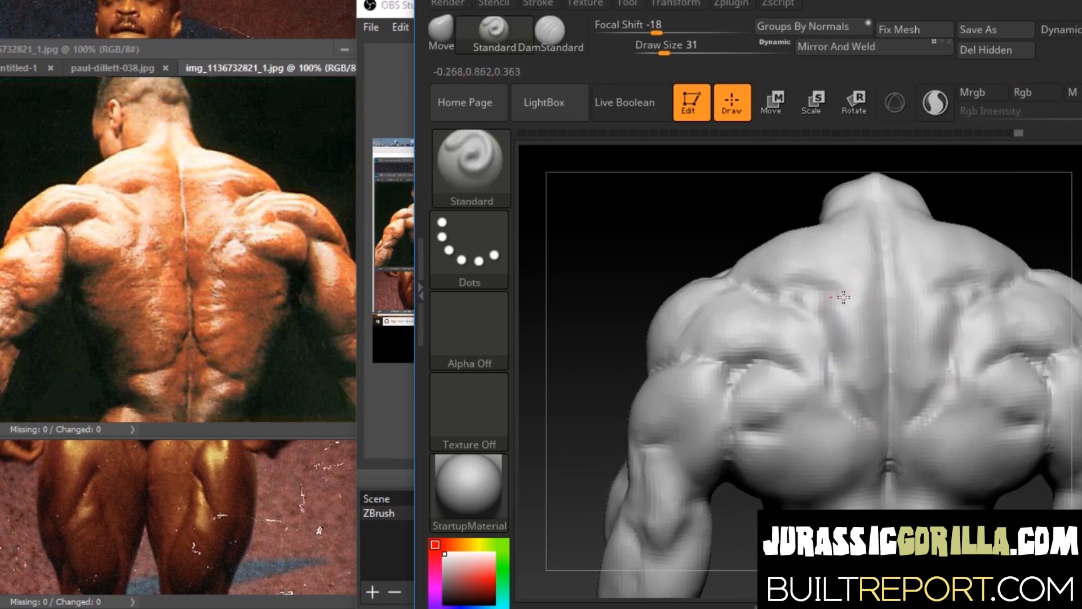
mouse_move(1000, 186)
left_mouse_down()
mouse_move(1036, 205)
mouse_move(1000, 184)
mouse_move(985, 201)
mouse_move(958, 169)
left_mouse_up()
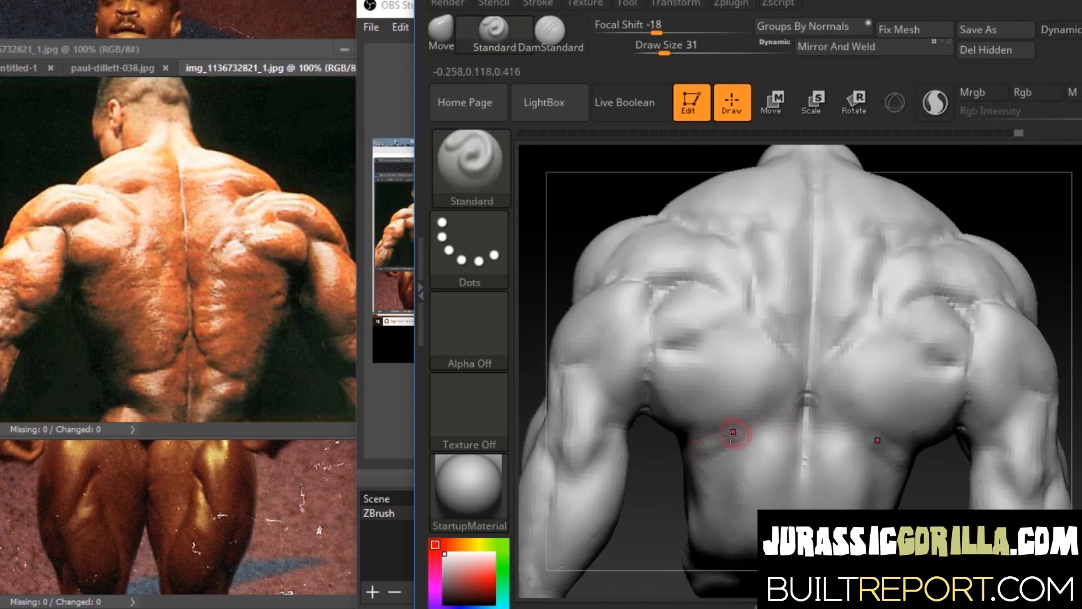
Step: Sculpt the lower back muscle ridges beside the spine below the lats and smooth them at draw size 31
left_click_drag(719, 438, 756, 439, "shift")
left_click_drag(1015, 217, 1032, 212)
mouse_move(776, 447)
left_mouse_down()
mouse_move(744, 483)
mouse_move(768, 490)
left_mouse_up()
left_click_drag(1014, 217, 1027, 207)
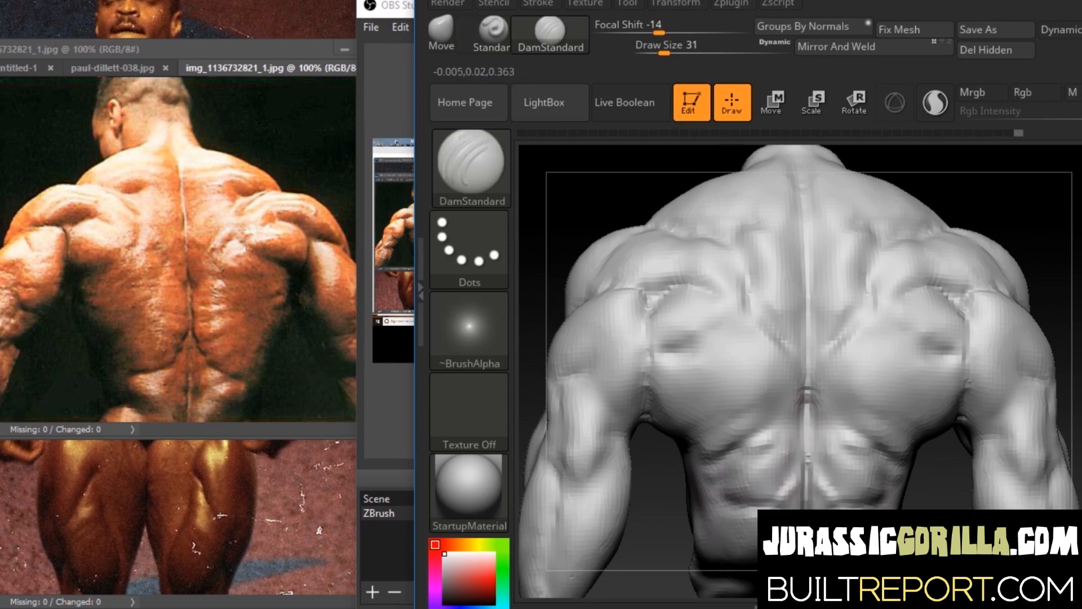
left_click(494, 33)
left_click_drag(1014, 217, 997, 214)
mouse_move(749, 518)
left_mouse_down("shift")
mouse_move(802, 406)
mouse_move(798, 486)
left_mouse_up("shift")
mouse_move(1014, 217)
left_mouse_down()
mouse_move(980, 217)
mouse_move(1043, 215)
left_mouse_up()
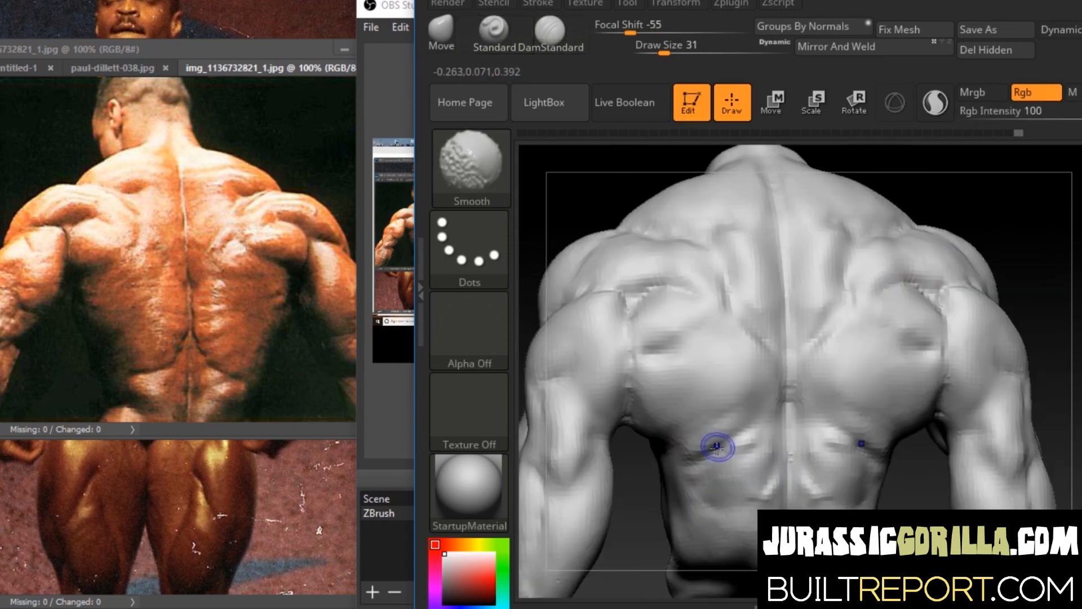
Step: Deepen the diagonal separations between the lower lats and the lower back, then smooth the transitions
left_click_drag(645, 496, 623, 498)
key("shift")
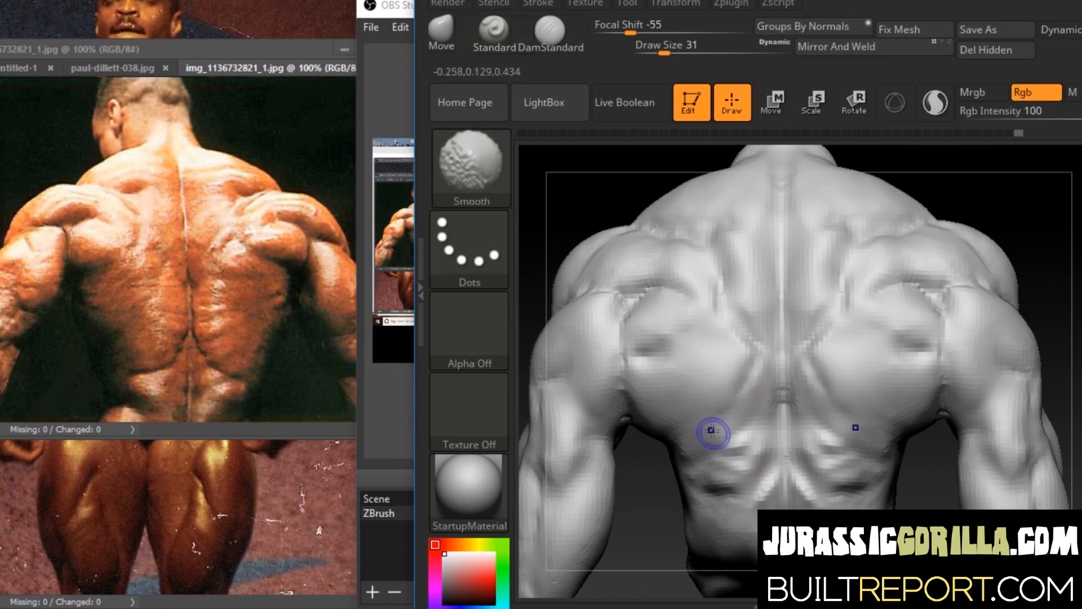
left_click_drag(646, 490, 670, 499)
left_click_drag(715, 413, 682, 438, "alt")
mouse_move(631, 498)
left_mouse_down()
mouse_move(608, 491)
mouse_move(655, 496)
left_mouse_up()
mouse_move(704, 419)
left_mouse_down("alt")
mouse_move(717, 420)
mouse_move(712, 475)
left_mouse_up("alt")
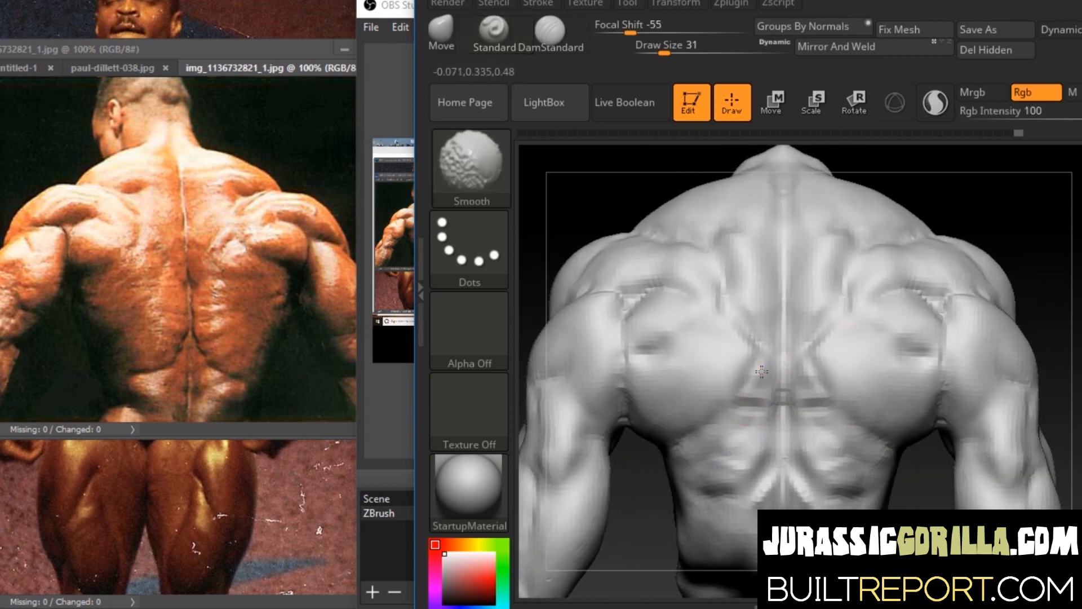
Step: Add muscle detail across the middle back and the sides of the waist and soften it by smoothing
key("shift")
mouse_move(1052, 192)
left_mouse_down()
mouse_move(1021, 195)
mouse_move(1051, 194)
left_mouse_up()
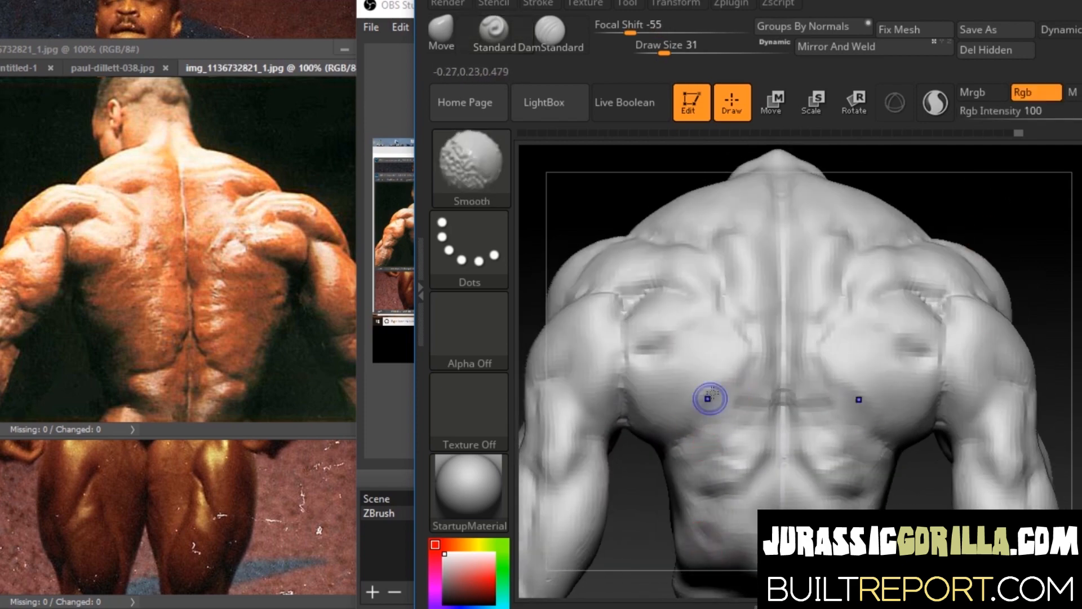
key("shift")
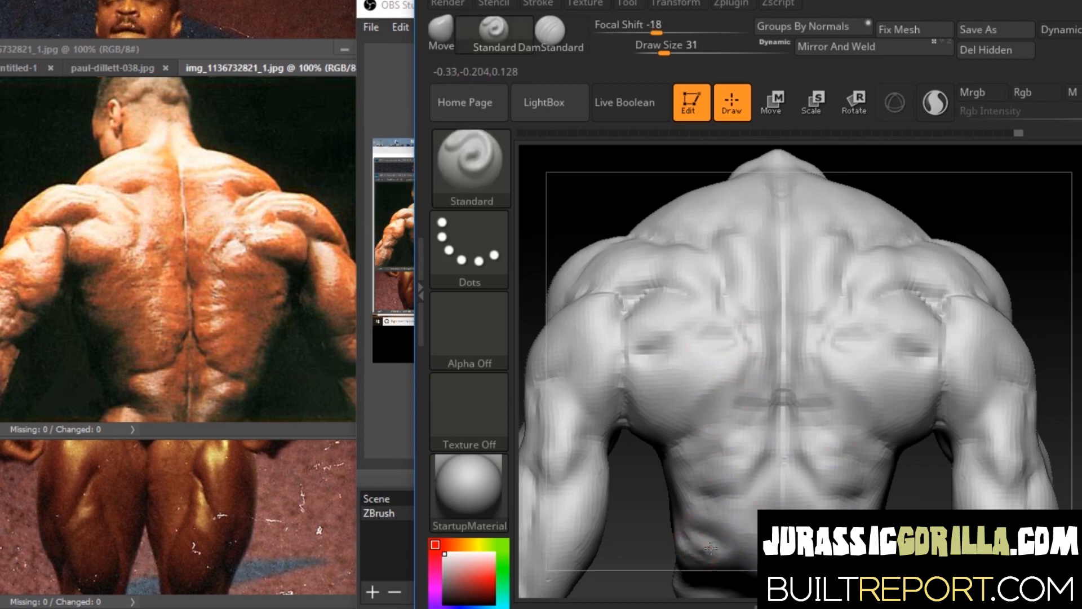
left_click_drag(1041, 195, 1040, 237)
left_click_drag(780, 263, 780, 287, "shift")
Step: Sculpt the triceps tendon and elbow detail on the back of the arm with the Standard brush at draw size 16
mouse_move(1042, 237)
left_mouse_down()
mouse_move(1014, 208)
mouse_move(1014, 237)
left_mouse_up()
mouse_move(1014, 293)
left_mouse_down("alt")
mouse_move(1000, 239)
mouse_move(967, 239)
left_mouse_up("alt")
mouse_move(552, 208)
left_mouse_down("alt")
mouse_move(553, 258)
mouse_move(607, 270)
mouse_move(647, 240)
left_mouse_up("alt")
left_click_drag(577, 350, 602, 351)
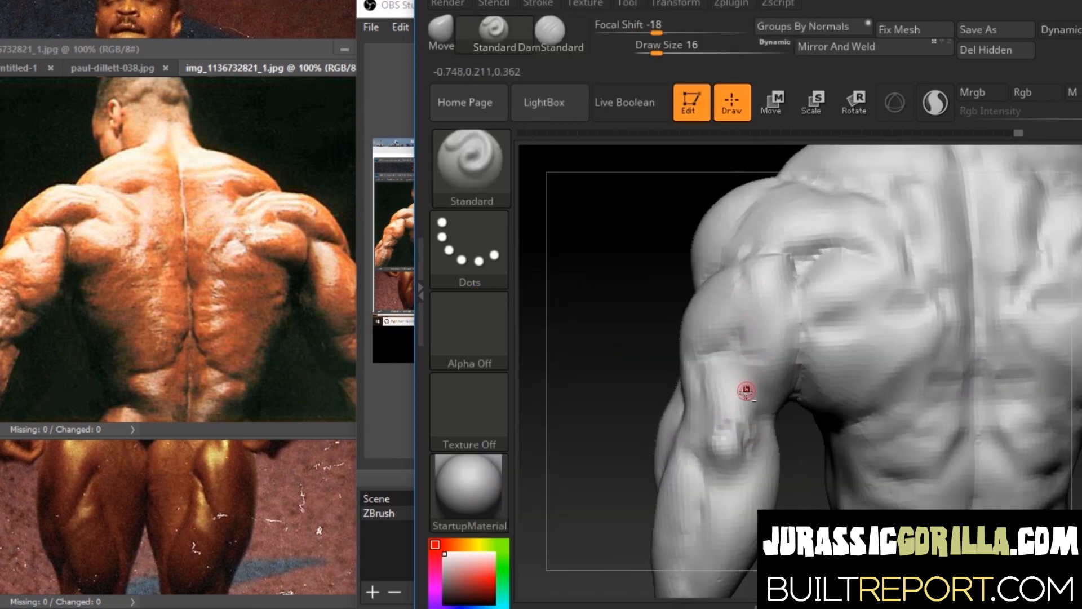
Step: Shape and smooth the triceps heads above the elbow with the Standard brush at draw size 25 and focal shift -16
key("space")
left_click(771, 255)
key("space")
left_click_drag(741, 239, 748, 240)
left_click_drag(625, 288, 637, 288)
mouse_move(765, 339)
left_mouse_down()
mouse_move(748, 365)
mouse_move(758, 362)
left_mouse_up()
left_click_drag(603, 267, 663, 256)
left_click_drag(754, 341, 756, 356, "shift")
mouse_move(604, 291)
left_mouse_down()
mouse_move(619, 292)
mouse_move(591, 291)
left_mouse_up()
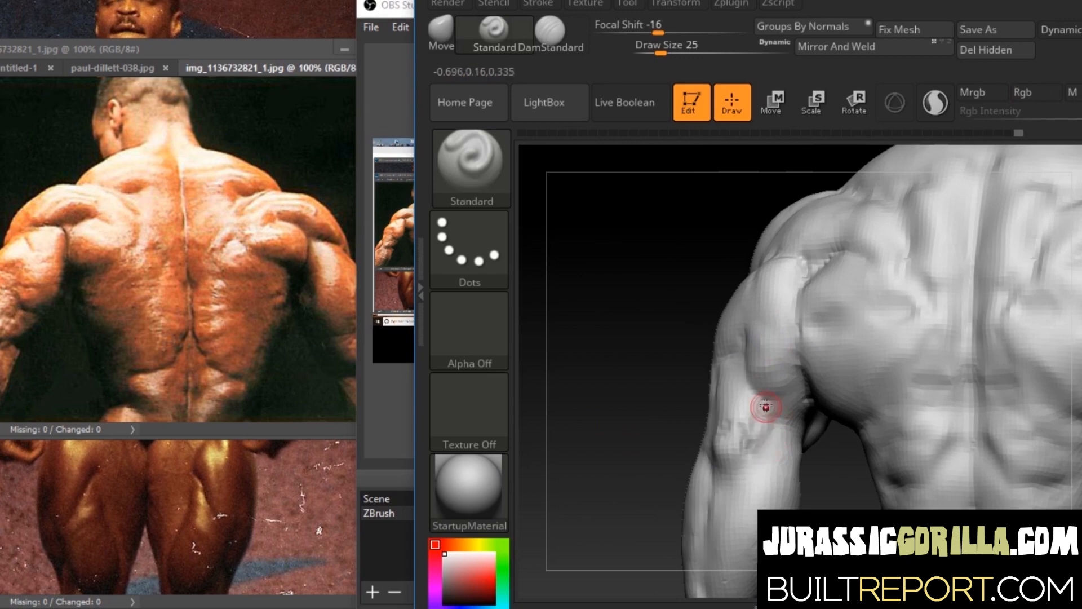
left_click_drag(842, 480, 849, 475)
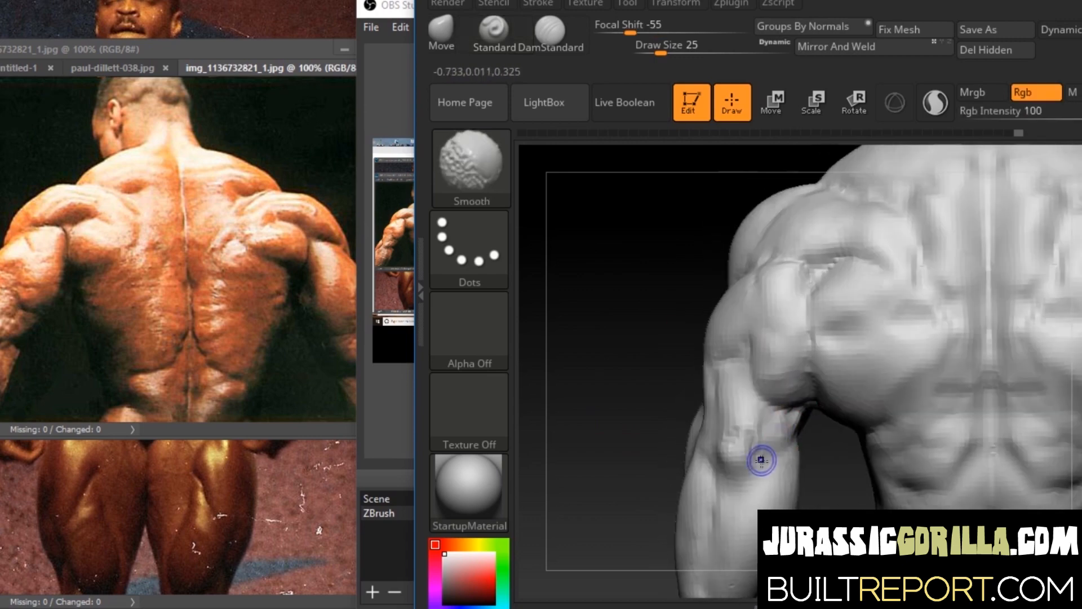
Step: Sculpt the outer forearm muscles just below the elbow with the Standard brush at draw size 25
left_click_drag(815, 531, 858, 449, "alt")
mouse_move(666, 423)
left_mouse_down()
mouse_move(699, 418)
mouse_move(674, 412)
left_mouse_up()
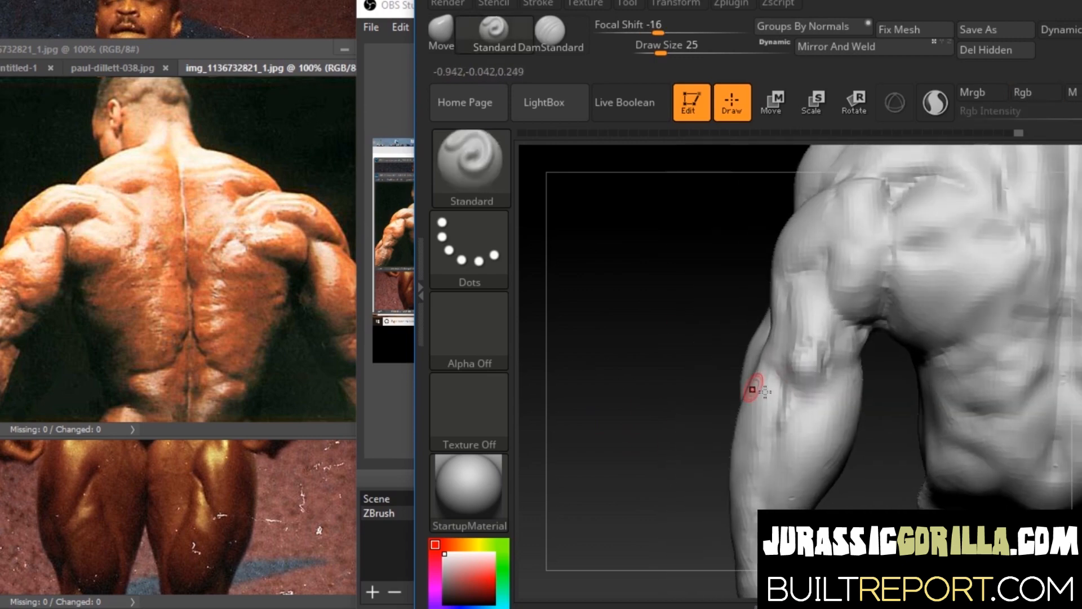
mouse_move(772, 434)
left_mouse_down()
mouse_move(752, 425)
mouse_move(762, 461)
mouse_move(797, 396)
mouse_move(900, 352)
mouse_move(664, 286)
mouse_move(834, 357)
mouse_move(834, 374)
mouse_move(838, 352)
mouse_move(881, 390)
left_mouse_up()
mouse_move(854, 467)
left_mouse_down()
mouse_move(881, 355)
mouse_move(821, 387)
mouse_move(961, 237)
mouse_move(1015, 303)
mouse_move(852, 364)
mouse_move(857, 338)
mouse_move(829, 306)
mouse_move(954, 338)
mouse_move(856, 454)
mouse_move(847, 295)
mouse_move(902, 338)
mouse_move(998, 370)
mouse_move(887, 411)
left_mouse_up()
mouse_move(995, 474)
left_mouse_down()
mouse_move(816, 273)
mouse_move(889, 425)
left_mouse_up()
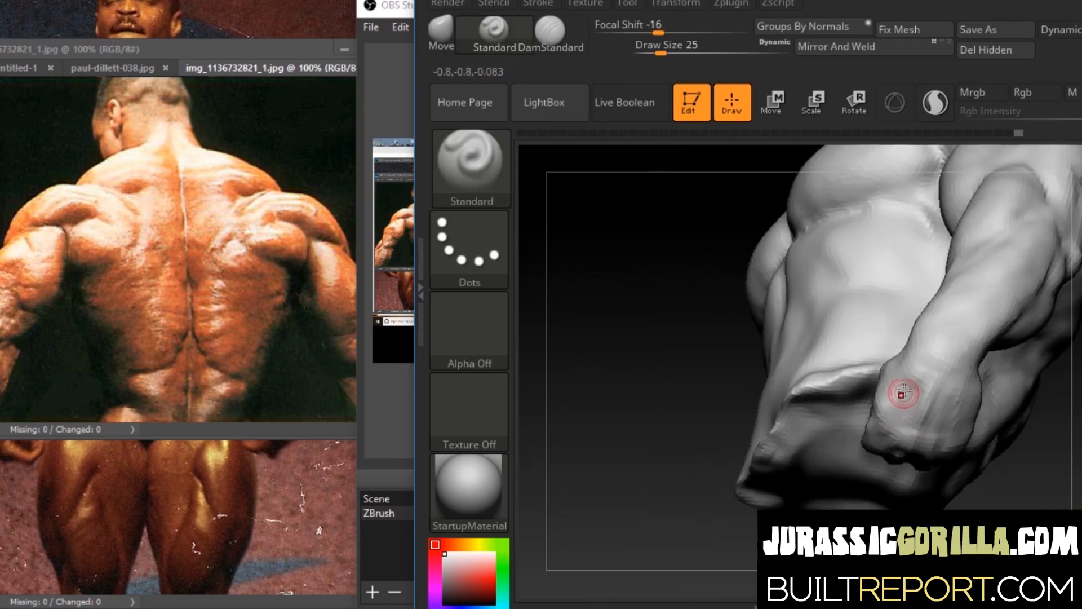
Step: Refine the back of the forearm and the inner elbow with the Standard brush at draw size 25
mouse_move(644, 332)
left_mouse_down()
mouse_move(1005, 382)
mouse_move(958, 428)
mouse_move(906, 455)
mouse_move(1034, 292)
mouse_move(1039, 323)
mouse_move(751, 398)
mouse_move(803, 342)
left_mouse_up()
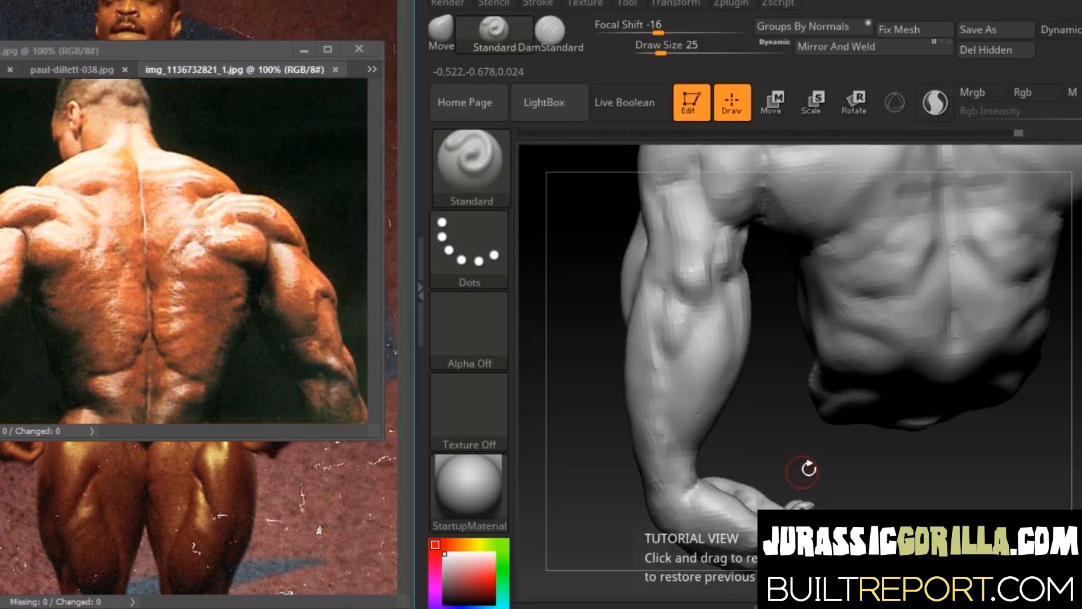
left_click_drag(1012, 338, 765, 345)
left_click_drag(854, 337, 945, 335)
left_click_drag(866, 389, 881, 325)
mouse_move(896, 365)
left_mouse_down()
mouse_move(857, 430)
mouse_move(875, 457)
mouse_move(799, 414)
mouse_move(830, 391)
mouse_move(821, 394)
mouse_move(944, 406)
mouse_move(1049, 337)
mouse_move(924, 287)
mouse_move(1045, 276)
mouse_move(864, 456)
left_mouse_up()
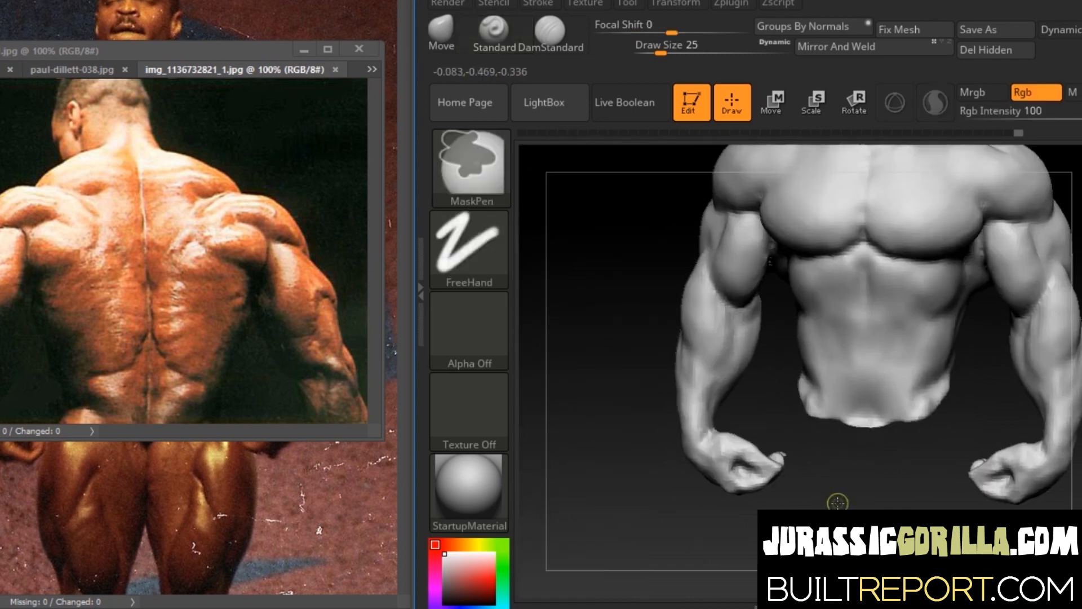
Step: Carve the creases between the rear deltoid, upper lat and triceps with the DamStandard brush at draw size 25
mouse_move(837, 502)
left_mouse_down()
mouse_move(1022, 411)
mouse_move(919, 432)
left_mouse_up()
mouse_move(789, 349)
left_mouse_down()
mouse_move(731, 251)
mouse_move(873, 318)
left_mouse_up()
mouse_move(1021, 338)
left_mouse_down()
mouse_move(983, 360)
mouse_move(958, 347)
mouse_move(984, 383)
mouse_move(972, 215)
mouse_move(958, 315)
left_mouse_up()
mouse_move(991, 361)
left_mouse_down()
mouse_move(966, 398)
mouse_move(988, 280)
mouse_move(986, 350)
left_mouse_up()
key("b")
key("d")
key("s")
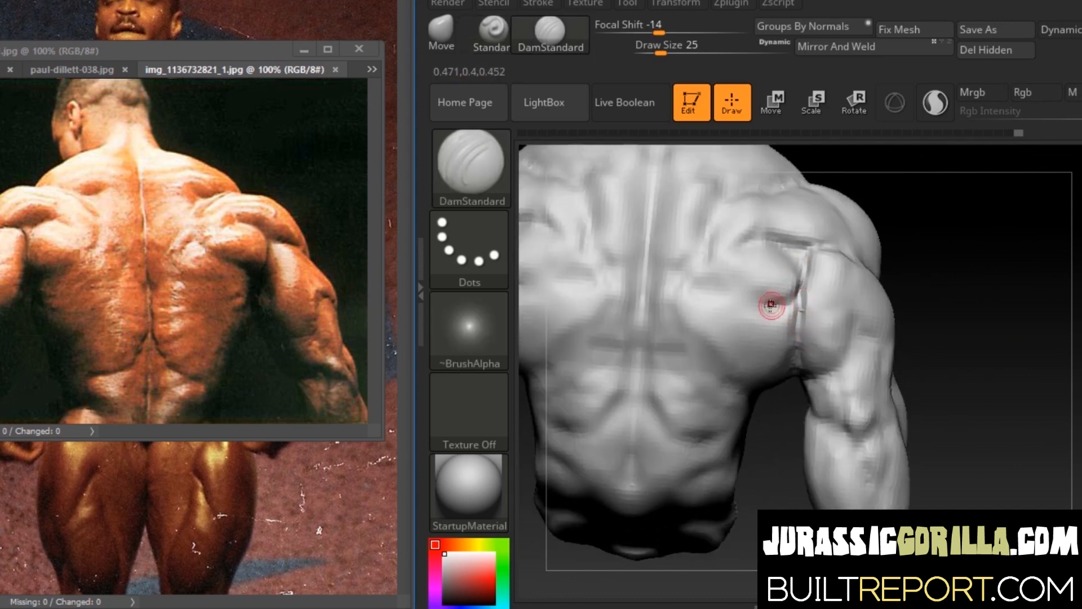
left_click_drag(952, 225, 797, 230, "shift")
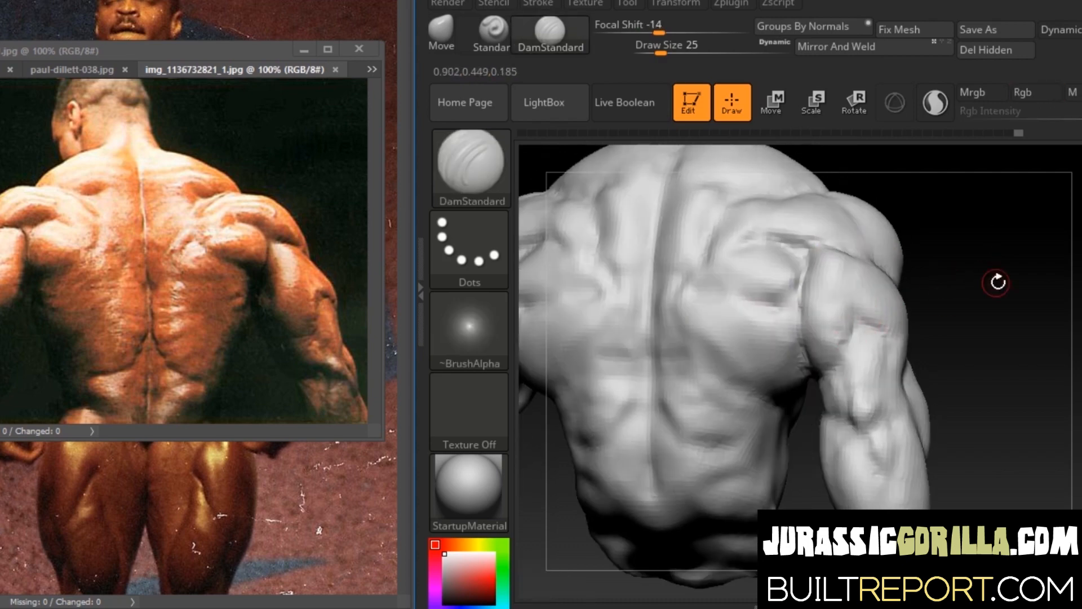
left_click_drag(958, 309, 983, 329)
Step: Refine and smooth the shoulder blade and rear shoulder with the Standard brush at draw size 25, and quick-save the project
left_click_drag(1045, 293, 877, 347)
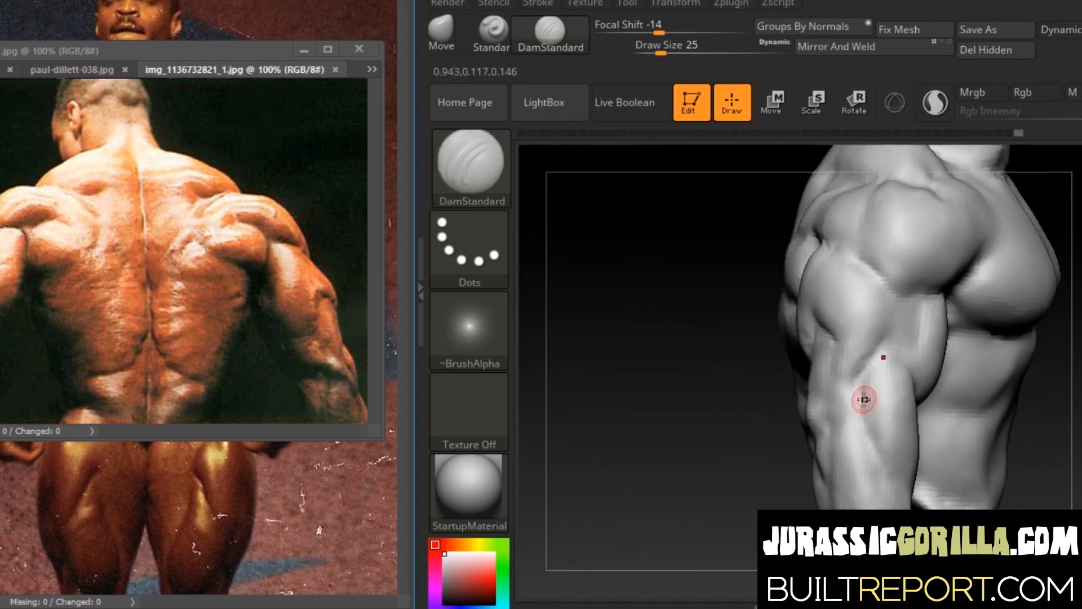
mouse_move(752, 214)
left_mouse_down()
mouse_move(1000, 215)
mouse_move(901, 270)
mouse_move(896, 290)
left_mouse_up()
key("b")
key("s")
key("t")
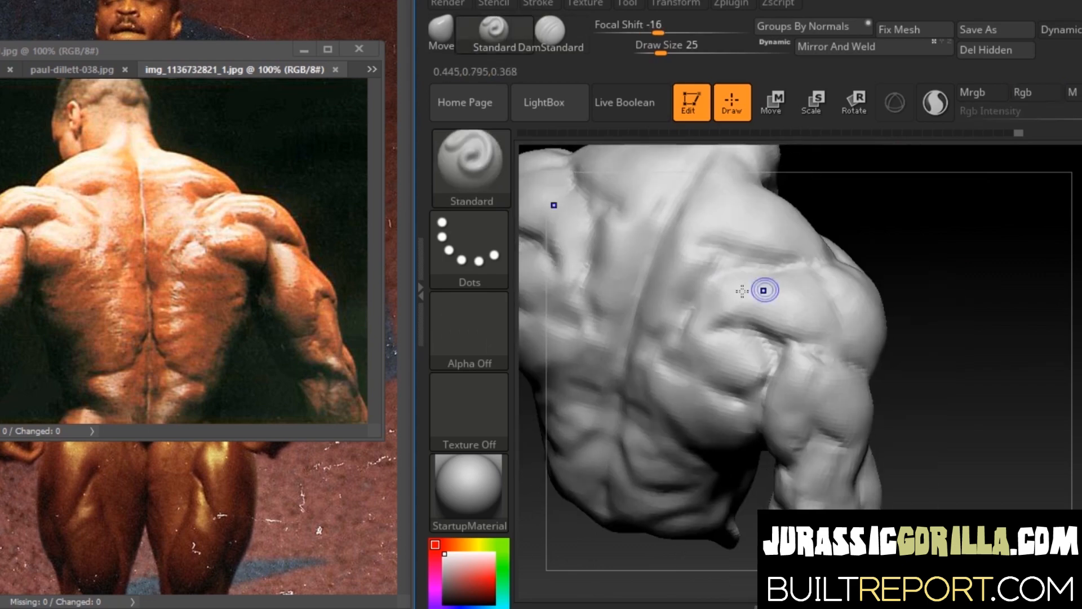
left_click_drag(990, 275, 988, 224)
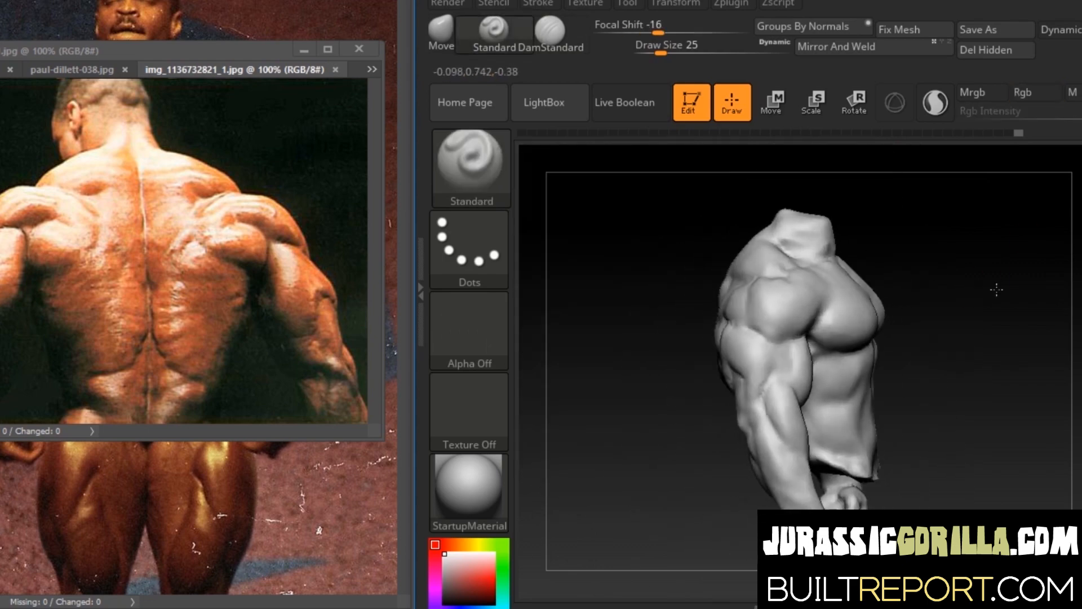
left_click(550, 33)
mouse_move(953, 271)
left_mouse_down()
mouse_move(1002, 268)
mouse_move(995, 307)
left_mouse_up()
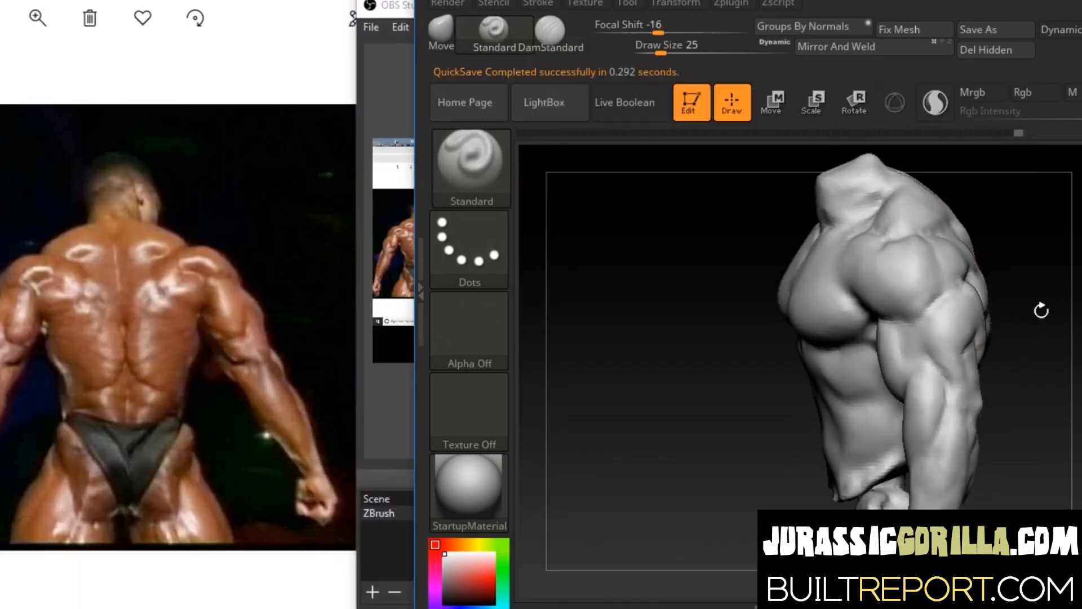
Step: Reshape the forearm's outline toward the wrist with the Move brush at draw size 54
mouse_move(1038, 310)
left_mouse_down("alt")
mouse_move(961, 309)
mouse_move(961, 357)
left_mouse_up("alt")
key("space")
left_click_drag(998, 304, 979, 305)
mouse_move(979, 338)
left_mouse_down()
mouse_move(766, 302)
mouse_move(799, 407)
left_mouse_up()
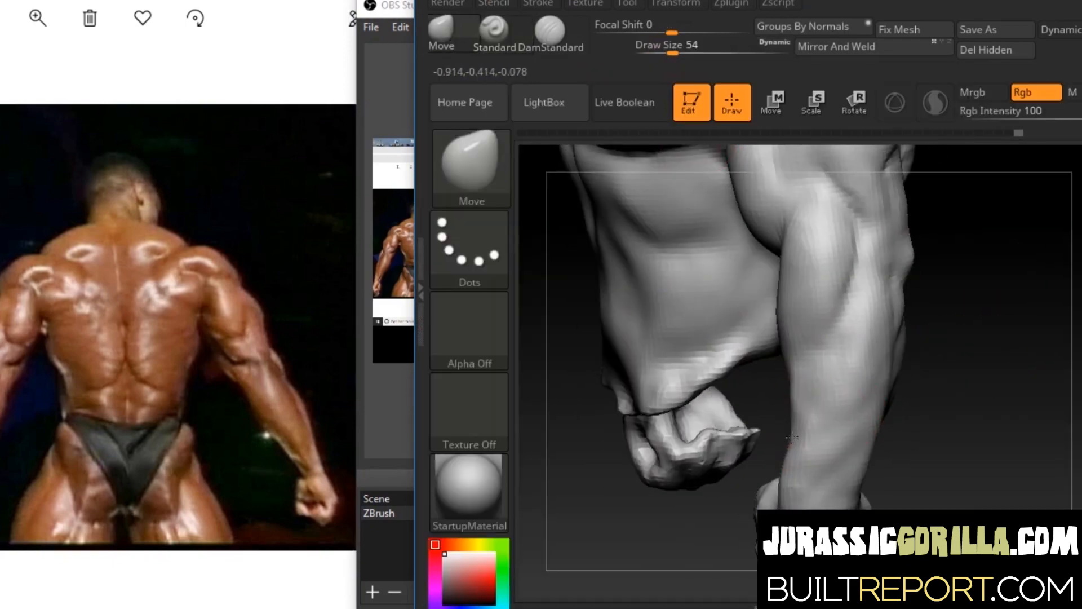
mouse_move(984, 334)
left_mouse_down("alt")
mouse_move(992, 282)
mouse_move(1017, 433)
mouse_move(958, 428)
mouse_move(1016, 341)
mouse_move(992, 350)
mouse_move(956, 293)
left_mouse_up("alt")
Step: Refine the forearm with the Standard brush at draw size 20 and smooth its surface down to the fist
key("2")
key("space")
right_click_drag(869, 315, 856, 326)
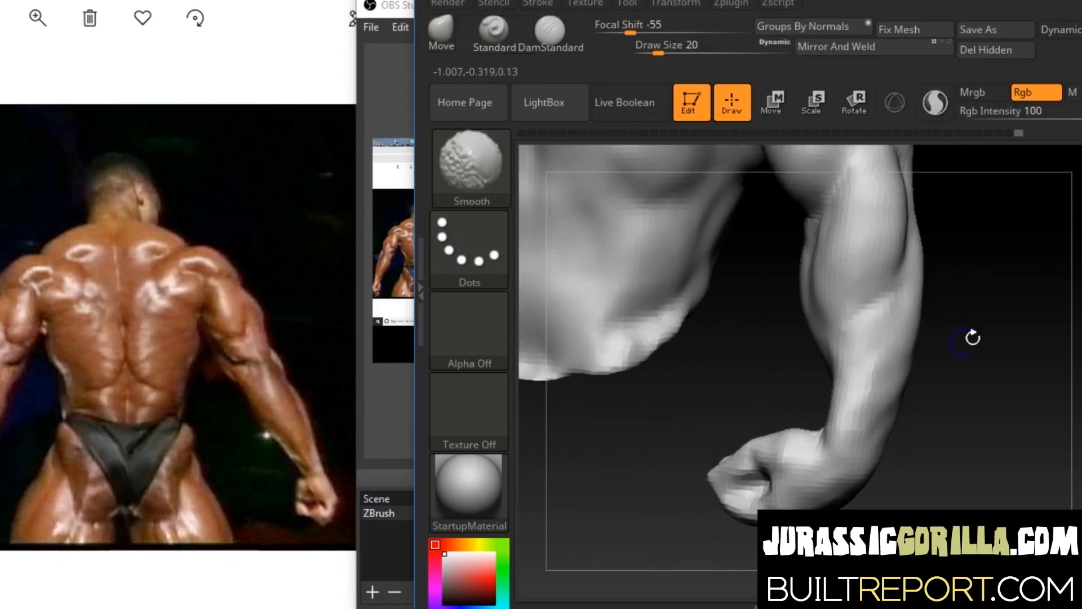
left_click_drag(973, 337, 958, 344)
left_click_drag(800, 448, 785, 457, "shift")
mouse_move(997, 315)
left_mouse_down()
mouse_move(1020, 304)
mouse_move(978, 507)
left_mouse_up()
left_click_drag(791, 289, 789, 305, "shift")
mouse_move(933, 293)
left_mouse_down()
mouse_move(983, 286)
mouse_move(929, 289)
left_mouse_up()
left_click_drag(780, 298, 768, 311, "shift")
Step: Smooth the muscle transitions around the shoulder with the Smooth brush at draw size 20
left_click_drag(933, 290, 1019, 254)
left_click_drag(558, 315, 704, 313)
left_click_drag(1019, 275, 1006, 304)
mouse_move(1001, 400)
left_mouse_down("alt")
mouse_move(928, 396)
mouse_move(978, 347)
mouse_move(992, 302)
mouse_move(769, 381)
mouse_move(797, 321)
left_mouse_up("alt")
left_click_drag(854, 364, 817, 354, "shift")
mouse_move(890, 388)
left_mouse_down()
mouse_move(862, 375)
mouse_move(885, 383)
left_mouse_up()
left_click_drag(828, 358, 810, 355, "shift")
mouse_move(879, 389)
left_mouse_down()
mouse_move(855, 377)
mouse_move(973, 422)
mouse_move(715, 378)
mouse_move(780, 361)
left_mouse_up()
mouse_move(704, 394)
left_mouse_down()
mouse_move(681, 406)
mouse_move(696, 384)
left_mouse_up()
left_click_drag(817, 351, 833, 343, "shift")
mouse_move(702, 375)
left_mouse_down()
mouse_move(834, 336)
mouse_move(693, 416)
mouse_move(787, 348)
mouse_move(804, 306)
mouse_move(1059, 198)
mouse_move(1038, 277)
left_mouse_up()
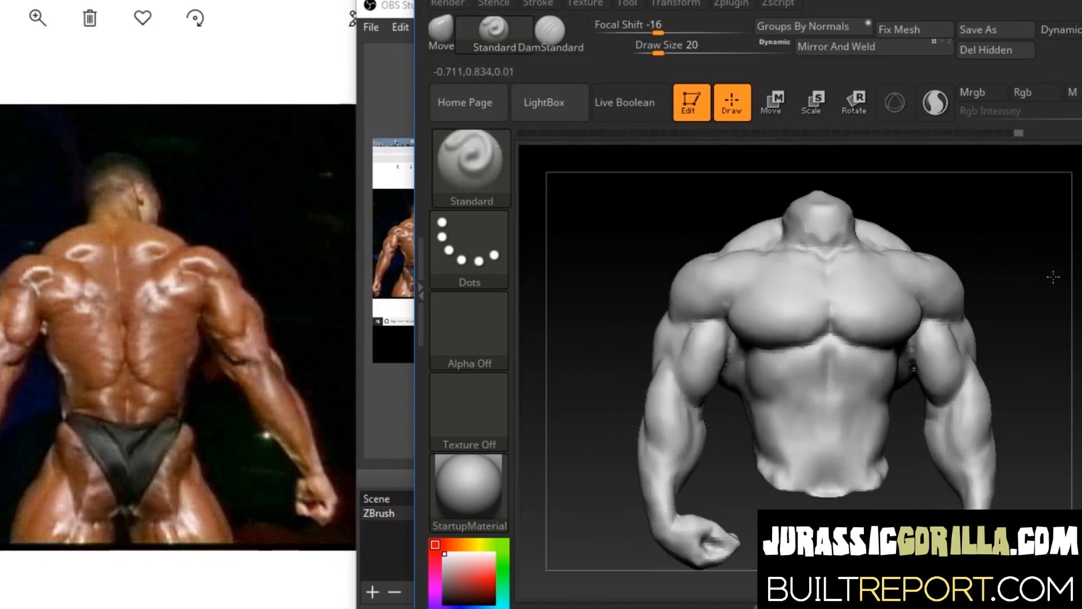
Step: Smooth the area where the chest meets the front deltoid and switch the model's material to BasicMaterial2
mouse_move(1036, 361)
left_mouse_down("alt")
mouse_move(1040, 394)
mouse_move(959, 312)
left_mouse_up("alt")
mouse_move(1009, 248)
left_mouse_down()
mouse_move(1049, 226)
mouse_move(1051, 293)
left_mouse_up()
left_click_drag(879, 316, 887, 335, "shift")
left_click_drag(1053, 215, 1009, 220)
left_click(471, 490)
left_click(648, 428)
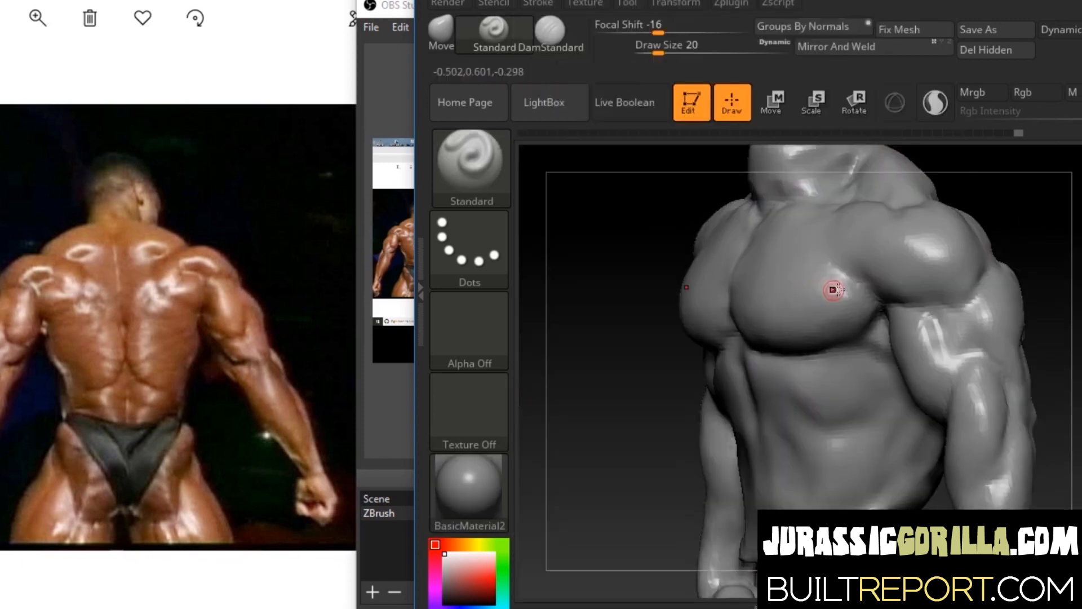
Step: Smooth the upper biceps below the front deltoid and quick-save the project
left_click_drag(609, 299, 671, 298)
left_click_drag(924, 341, 927, 358, "shift")
mouse_move(1009, 321)
left_mouse_down("alt")
mouse_move(993, 266)
mouse_move(1000, 298)
left_mouse_up("alt")
mouse_move(626, 298)
left_mouse_down()
mouse_move(800, 276)
mouse_move(678, 248)
mouse_move(677, 208)
left_mouse_up()
left_click_drag(743, 270, 1009, 292)
left_click_drag(1010, 292, 994, 308, "alt")
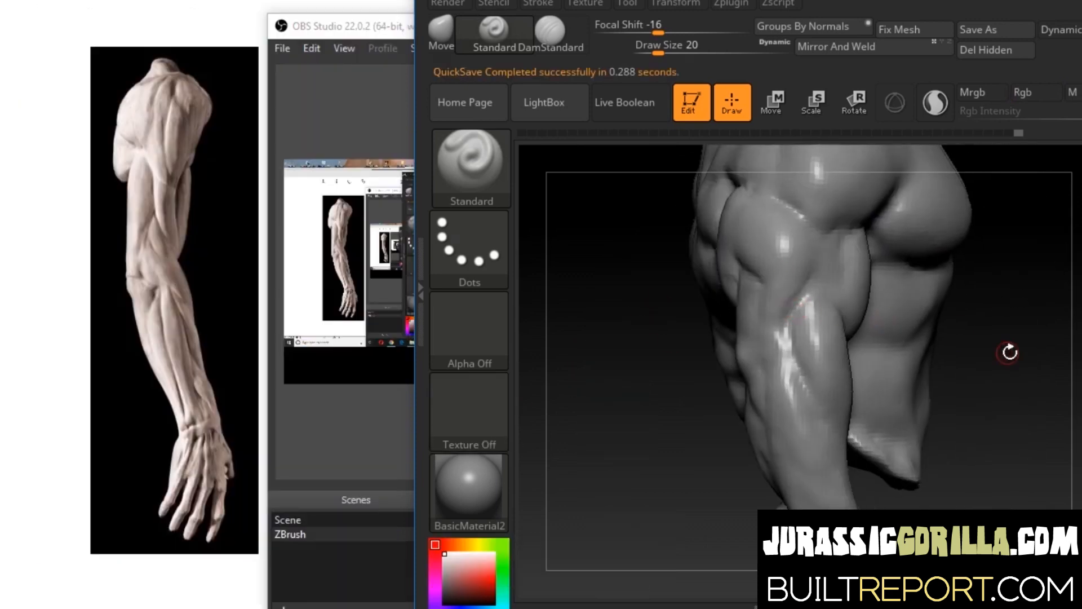
Step: Sculpt the lower triceps and the back of the elbow with the Standard brush at draw size 20
left_click_drag(702, 402, 665, 361)
left_click_drag(608, 324, 733, 319)
mouse_move(699, 501)
left_mouse_down()
mouse_move(796, 503)
mouse_move(670, 499)
left_mouse_up()
left_click_drag(924, 445, 932, 451)
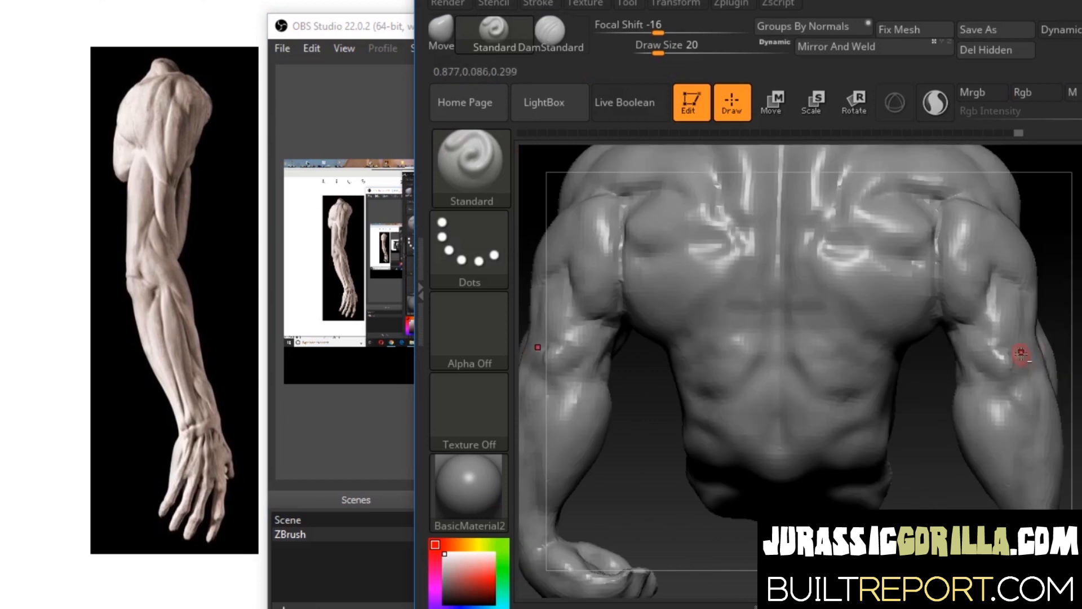
mouse_move(648, 383)
left_mouse_down()
mouse_move(759, 362)
mouse_move(653, 367)
left_mouse_up()
left_click_drag(924, 445, 953, 434)
Step: Refine the elbow and the upper outer forearm with the Standard brush at draw size 20, following the arm anatomy drawing
left_click_drag(704, 524, 812, 525)
left_click_drag(940, 307, 885, 308)
mouse_move(1038, 301)
left_mouse_down()
mouse_move(1051, 320)
mouse_move(956, 315)
mouse_move(1043, 316)
mouse_move(1014, 344)
mouse_move(983, 329)
left_mouse_up()
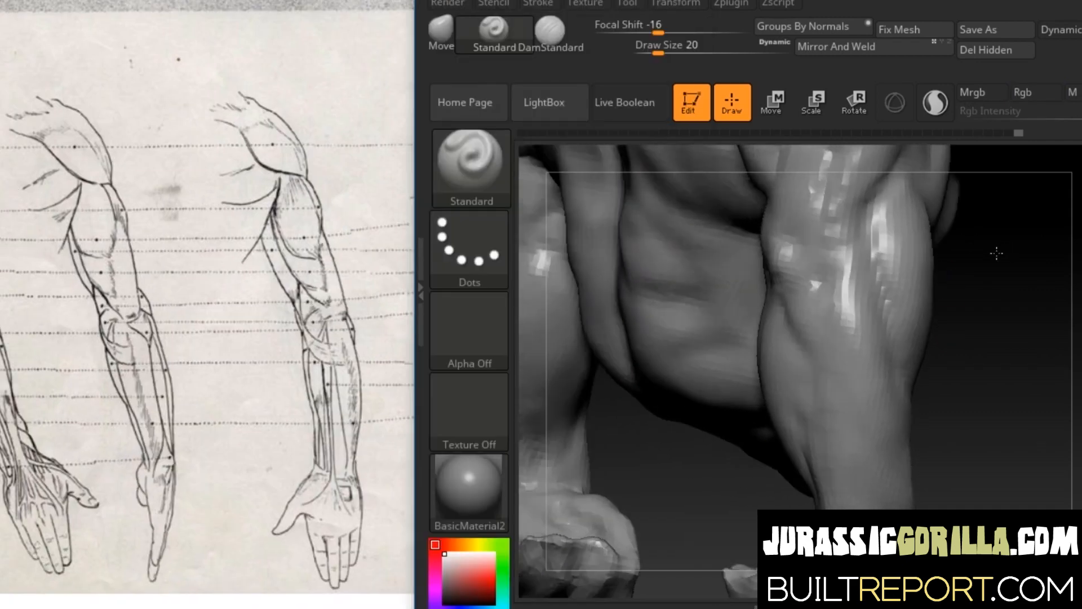
mouse_move(961, 262)
left_mouse_down()
mouse_move(1031, 249)
mouse_move(941, 276)
mouse_move(1002, 248)
mouse_move(936, 288)
mouse_move(665, 237)
mouse_move(970, 281)
mouse_move(607, 222)
mouse_move(894, 488)
mouse_move(1029, 244)
left_mouse_up()
left_click_drag(986, 315, 1064, 185)
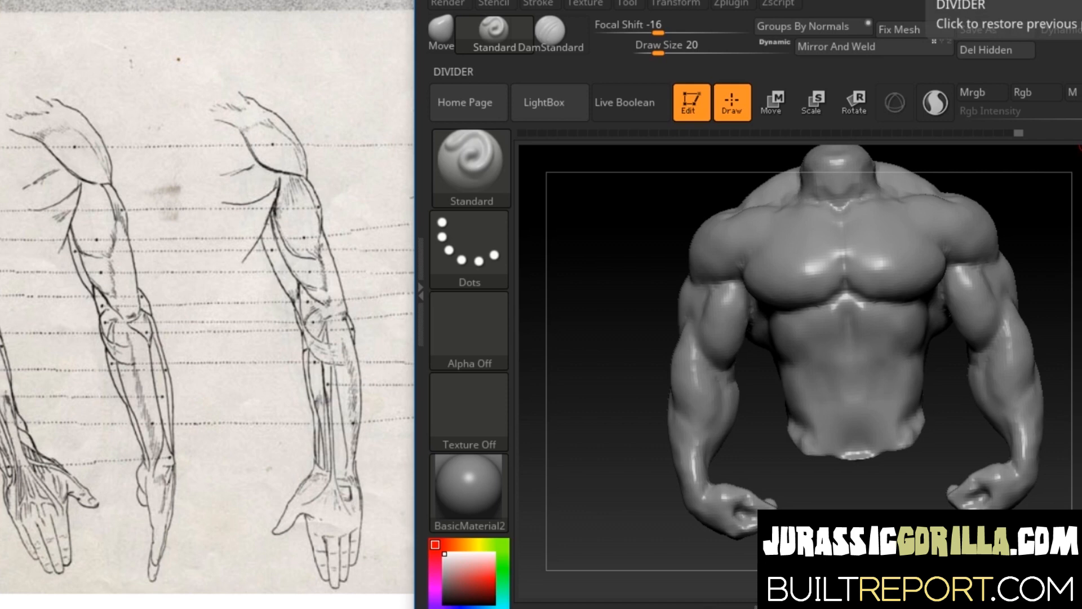
Step: Smooth the elbow area at draw size 20 and the lower back beside the spine at draw size 31
left_click_drag(668, 549, 732, 547)
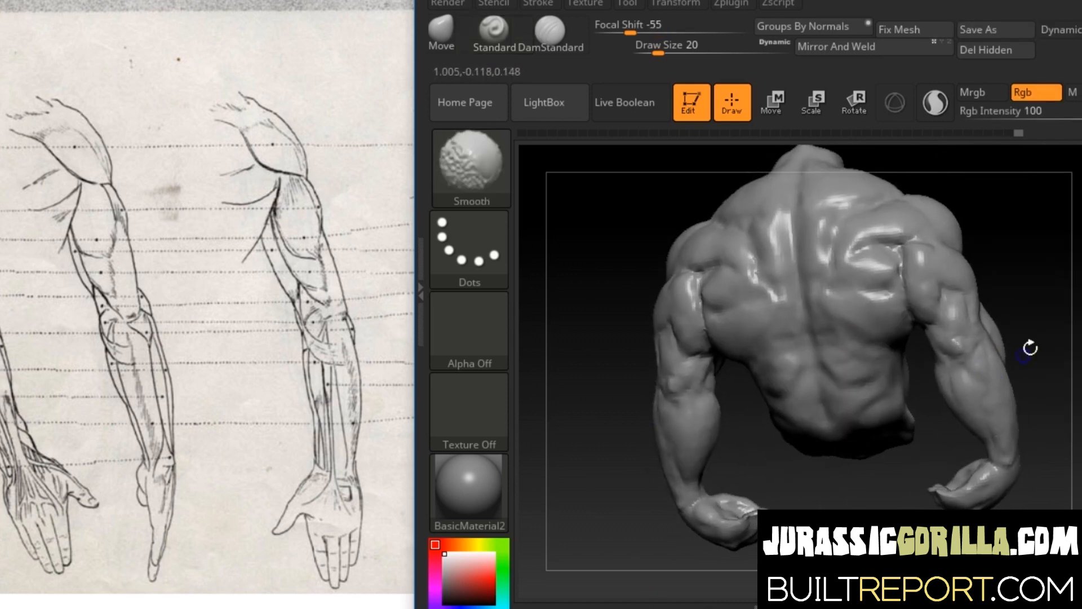
left_click_drag(1081, 300, 1056, 304)
left_click_drag(963, 324, 965, 334, "shift")
key("space")
left_click_drag(964, 228, 973, 229)
left_click_drag(796, 344, 792, 370, "shift")
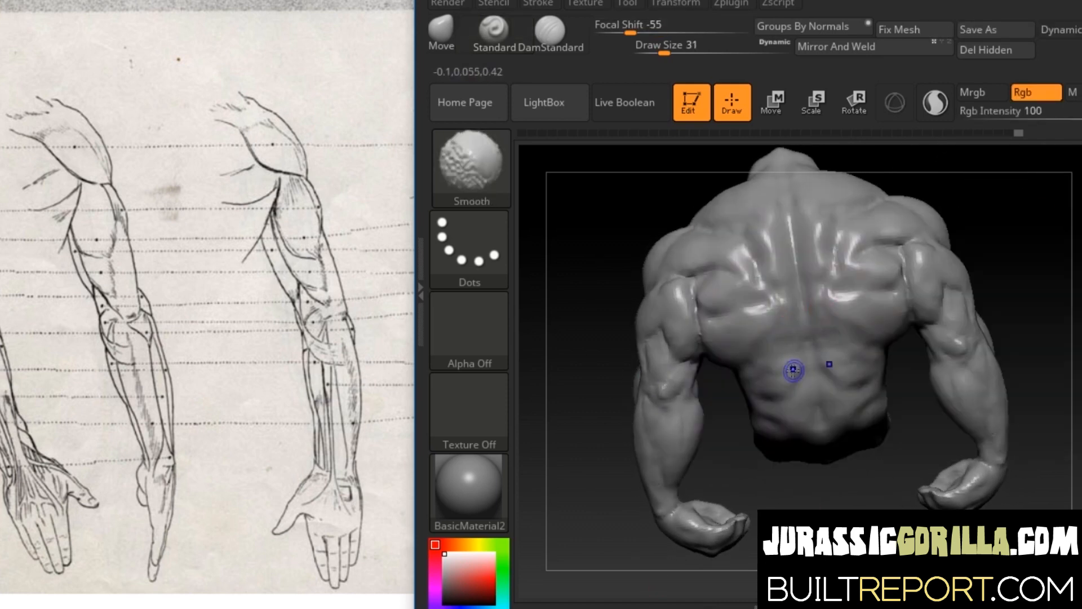
Step: Build up the lower forearm and wrist with the Standard brush at draw size 31
left_click_drag(1047, 276, 913, 508)
left_click_drag(1008, 338, 691, 393)
mouse_move(805, 441)
right_mouse_down()
mouse_move(789, 471)
mouse_move(801, 439)
right_mouse_up()
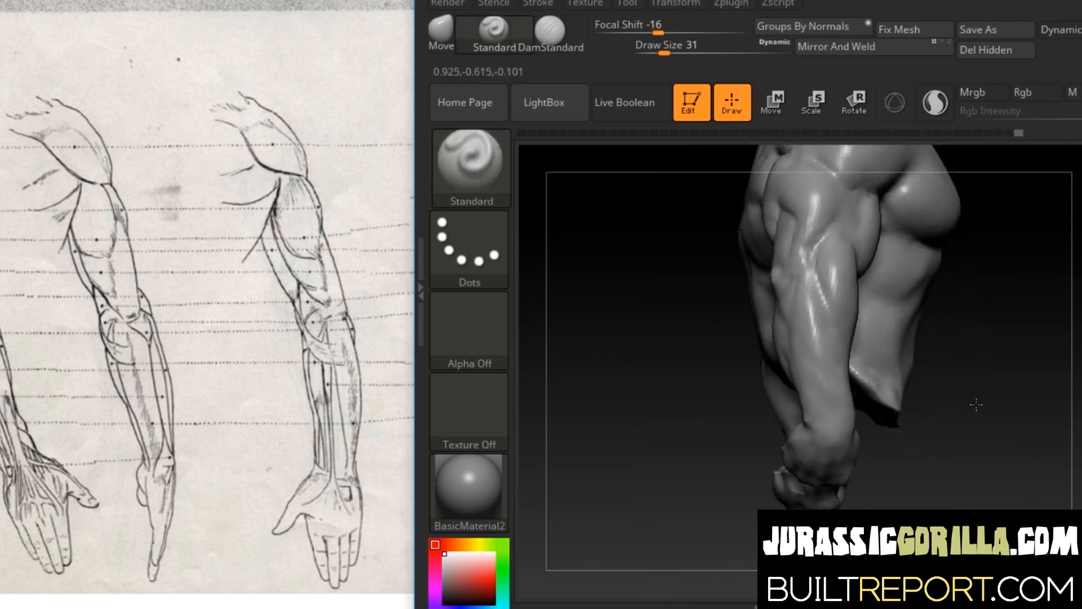
right_click_drag(819, 448, 931, 370)
right_click_drag(851, 340, 1014, 453)
right_click_drag(762, 417, 924, 455)
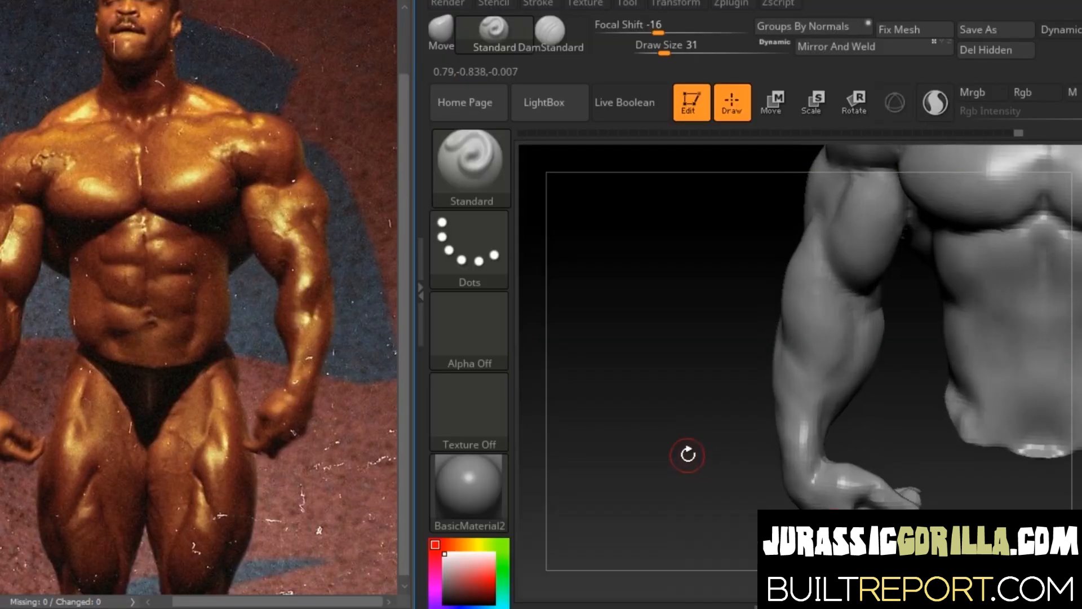
Step: Sculpt the forearm muscles tapering into the wrist with the Standard brush at draw size 23
key("space")
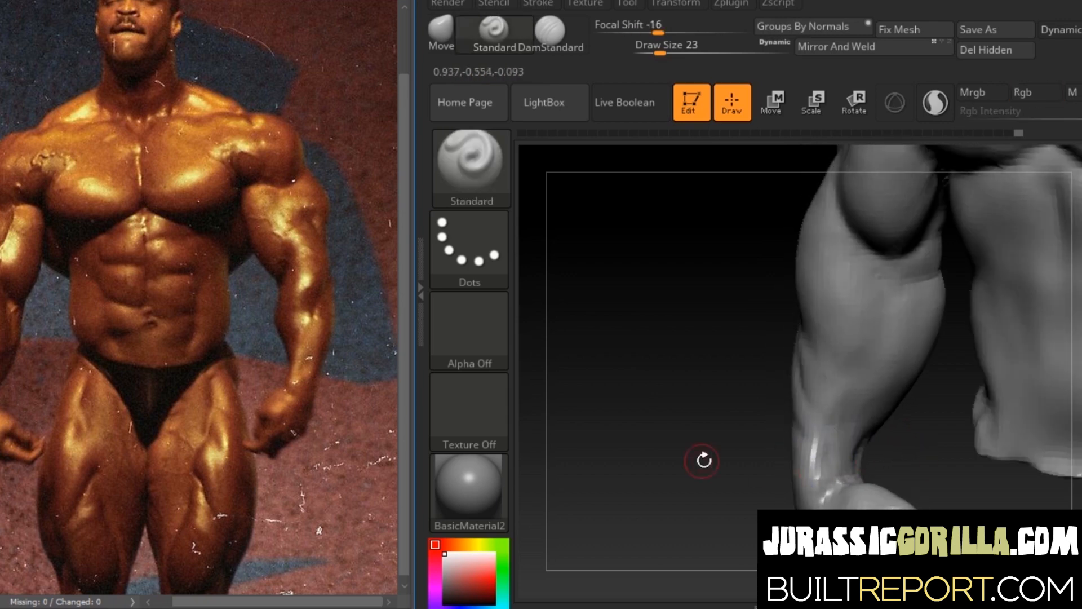
mouse_move(879, 470)
left_mouse_down()
mouse_move(923, 461)
mouse_move(885, 464)
left_mouse_up()
mouse_move(752, 383)
left_mouse_down()
mouse_move(701, 377)
mouse_move(741, 389)
left_mouse_up()
mouse_move(769, 451)
left_mouse_down()
mouse_move(751, 442)
mouse_move(803, 468)
left_mouse_up()
left_click_drag(713, 481, 763, 485)
mouse_move(839, 471)
left_mouse_down()
mouse_move(789, 462)
mouse_move(840, 452)
mouse_move(811, 468)
mouse_move(817, 459)
mouse_move(783, 451)
left_mouse_up()
left_click_drag(693, 462, 752, 470)
left_click_drag(840, 456, 789, 445)
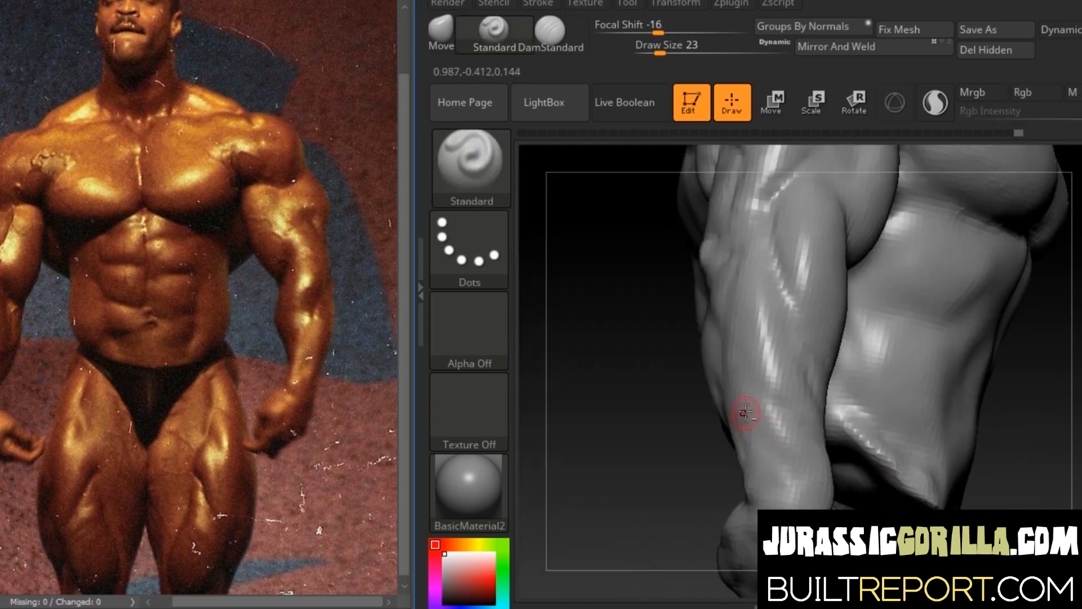
left_click_drag(698, 451, 799, 445)
Step: Refine the outer upper arm and the lower edge of the triceps with the Standard brush at draw size 23
mouse_move(696, 428)
left_mouse_down("alt")
mouse_move(695, 319)
mouse_move(620, 338)
left_mouse_up("alt")
mouse_move(1025, 417)
left_mouse_down()
mouse_move(1048, 412)
mouse_move(1020, 425)
mouse_move(1051, 396)
mouse_move(995, 389)
left_mouse_up()
left_click_drag(1014, 293, 896, 360, "alt")
mouse_move(999, 336)
left_mouse_down()
mouse_move(913, 333)
mouse_move(1012, 340)
left_mouse_up()
left_click_drag(862, 361, 801, 363)
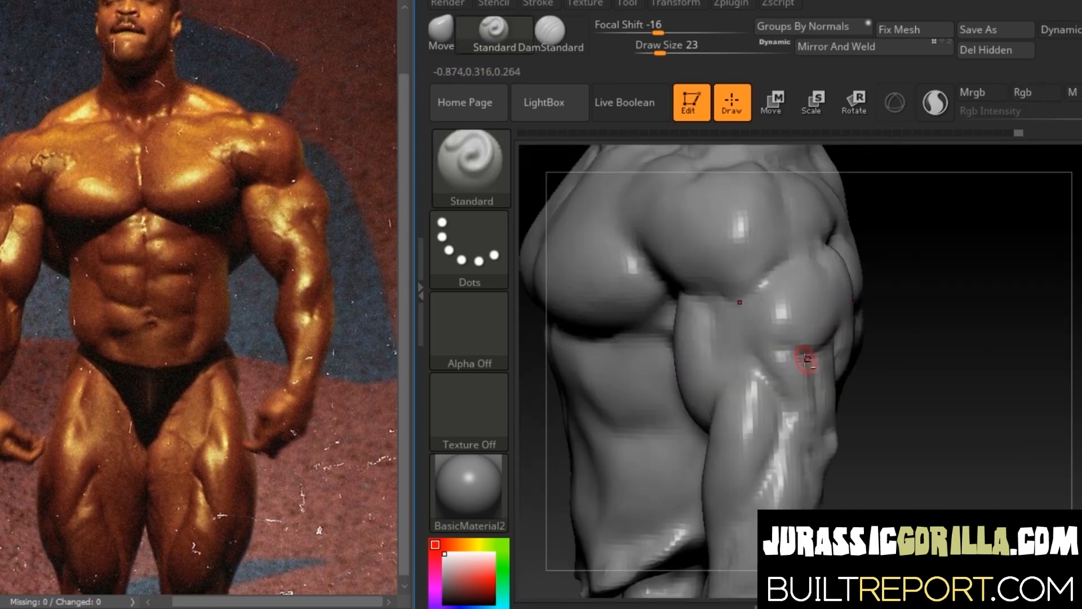
Step: Refine the deltoid and its border with the upper arm with the Standard brush at draw size 23
mouse_move(912, 369)
left_mouse_down()
mouse_move(877, 316)
mouse_move(925, 314)
mouse_move(579, 226)
mouse_move(715, 321)
mouse_move(594, 258)
mouse_move(752, 367)
mouse_move(760, 326)
left_mouse_up()
mouse_move(603, 327)
left_mouse_down()
mouse_move(834, 333)
mouse_move(770, 338)
left_mouse_up()
left_click_drag(1039, 286, 988, 255)
mouse_move(1016, 290)
left_mouse_down()
mouse_move(994, 304)
mouse_move(953, 282)
left_mouse_up()
left_click_drag(841, 322, 910, 305)
mouse_move(631, 417)
left_mouse_down()
mouse_move(596, 440)
mouse_move(731, 380)
left_mouse_up()
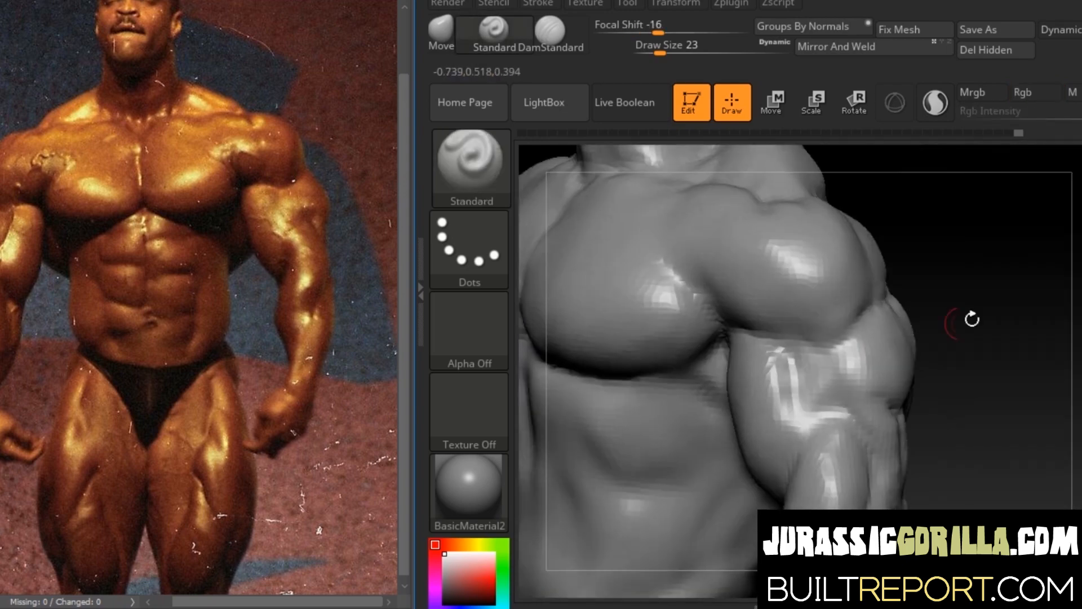
mouse_move(930, 372)
left_mouse_down()
mouse_move(1022, 323)
mouse_move(1033, 329)
mouse_move(678, 255)
mouse_move(973, 336)
mouse_move(846, 362)
mouse_move(966, 280)
mouse_move(980, 293)
mouse_move(992, 286)
mouse_move(1023, 459)
mouse_move(890, 395)
mouse_move(1004, 398)
mouse_move(1044, 384)
mouse_move(802, 457)
mouse_move(981, 434)
mouse_move(927, 441)
left_mouse_up()
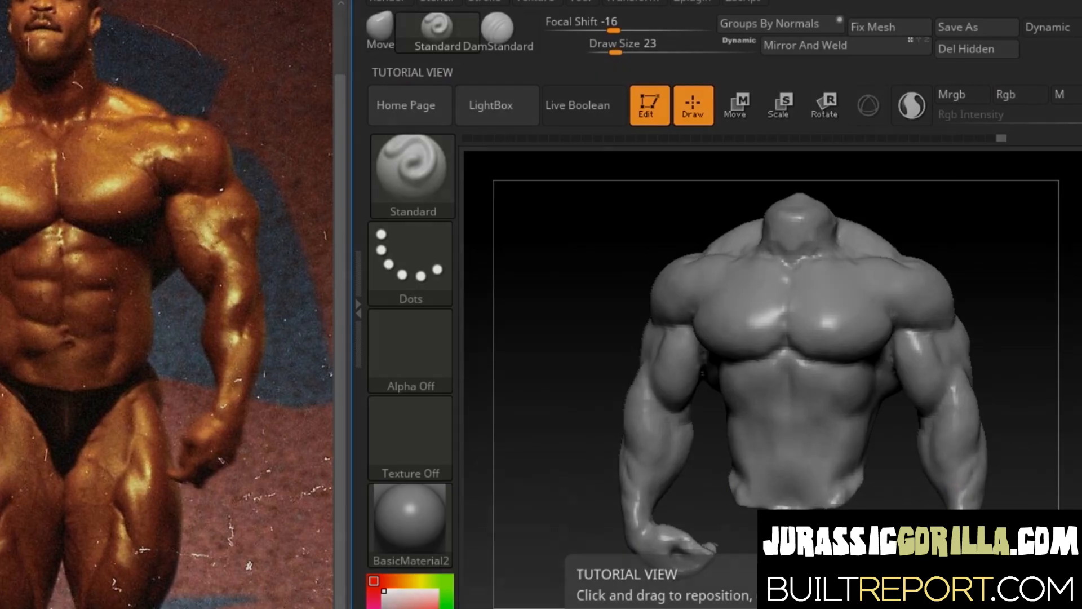